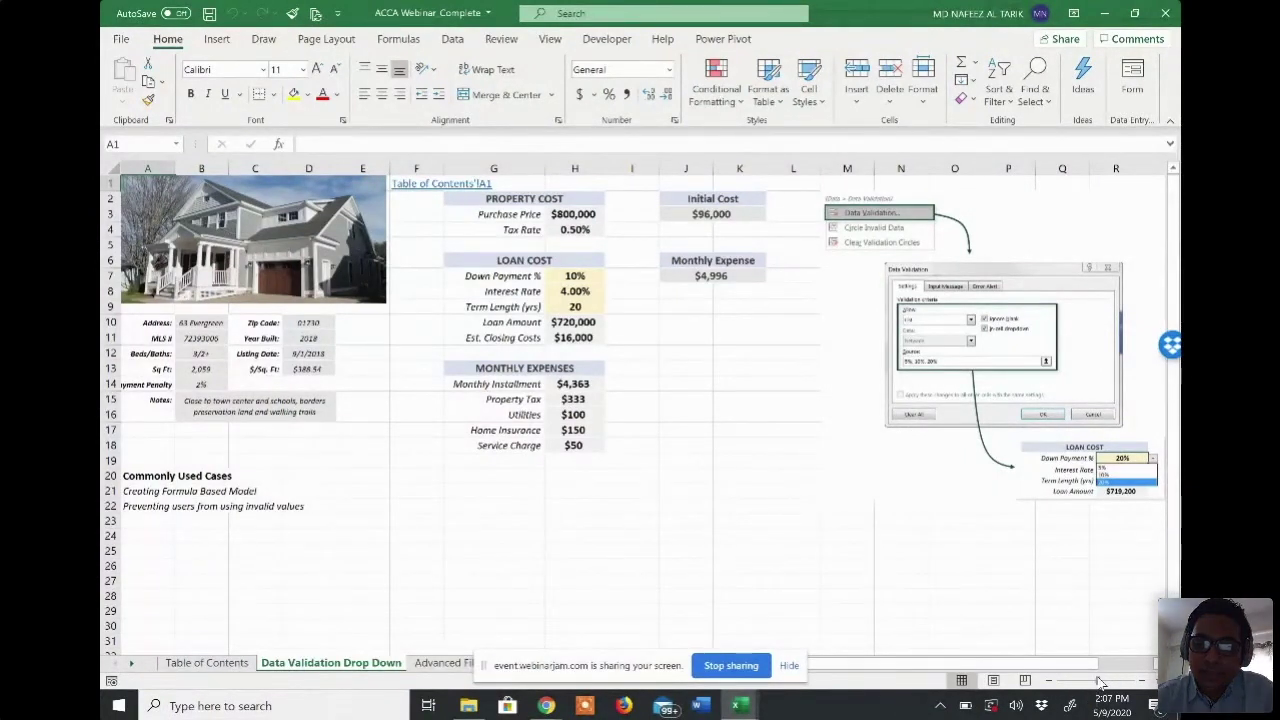
Examine the purchase price, tax rate, monthly expense entries, and the formulas behind Monthly Expense and Monthly Installment in the completed loan model
drag(1098, 682, 1108, 684)
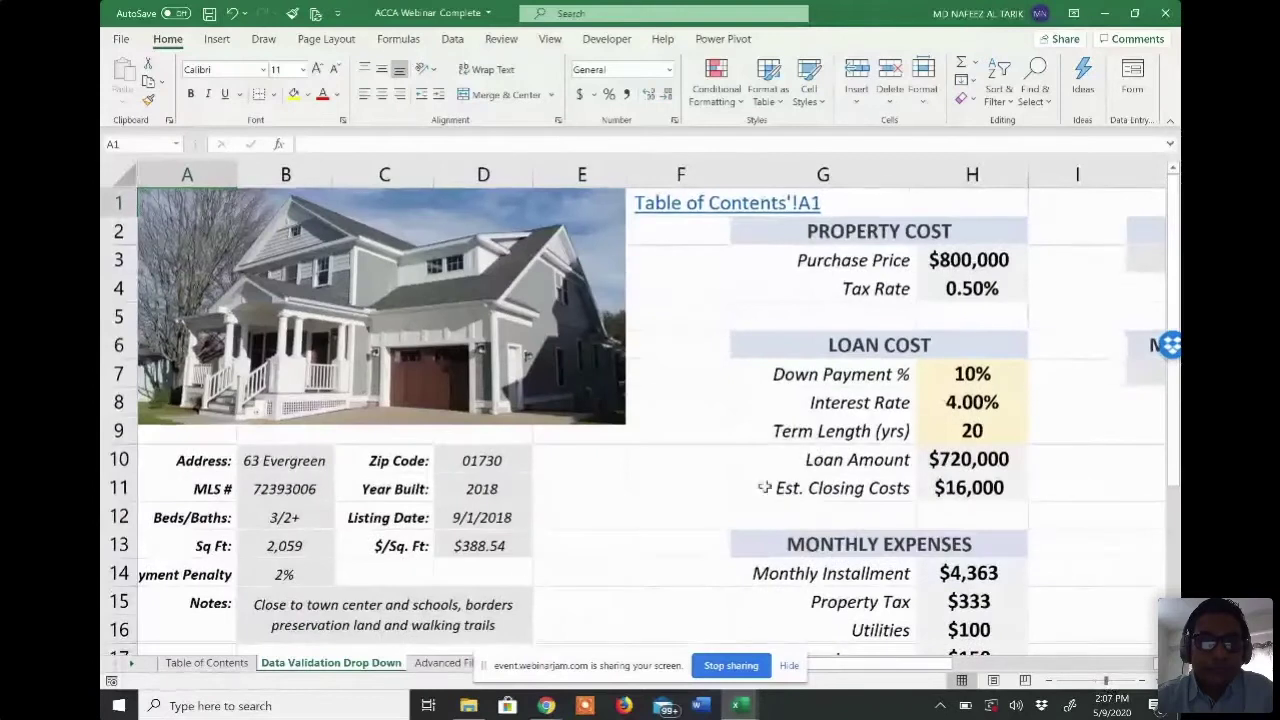
scroll(726, 457, up, 2)
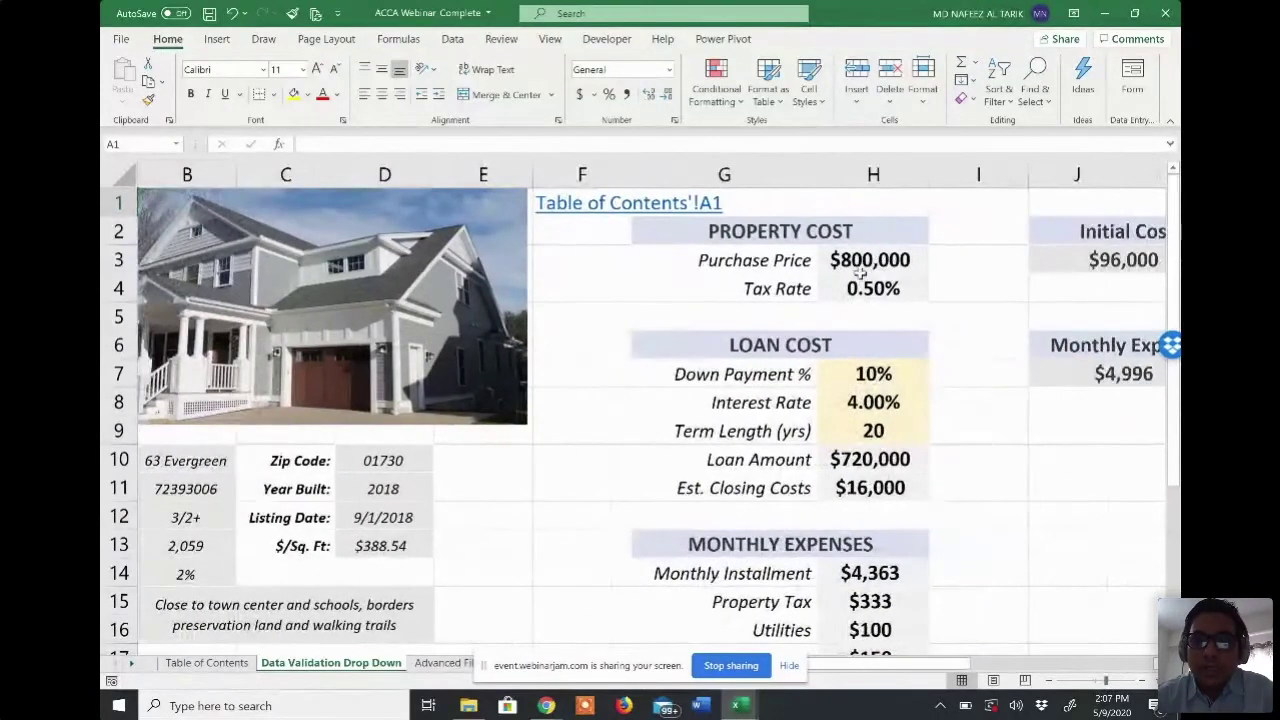
click(866, 262)
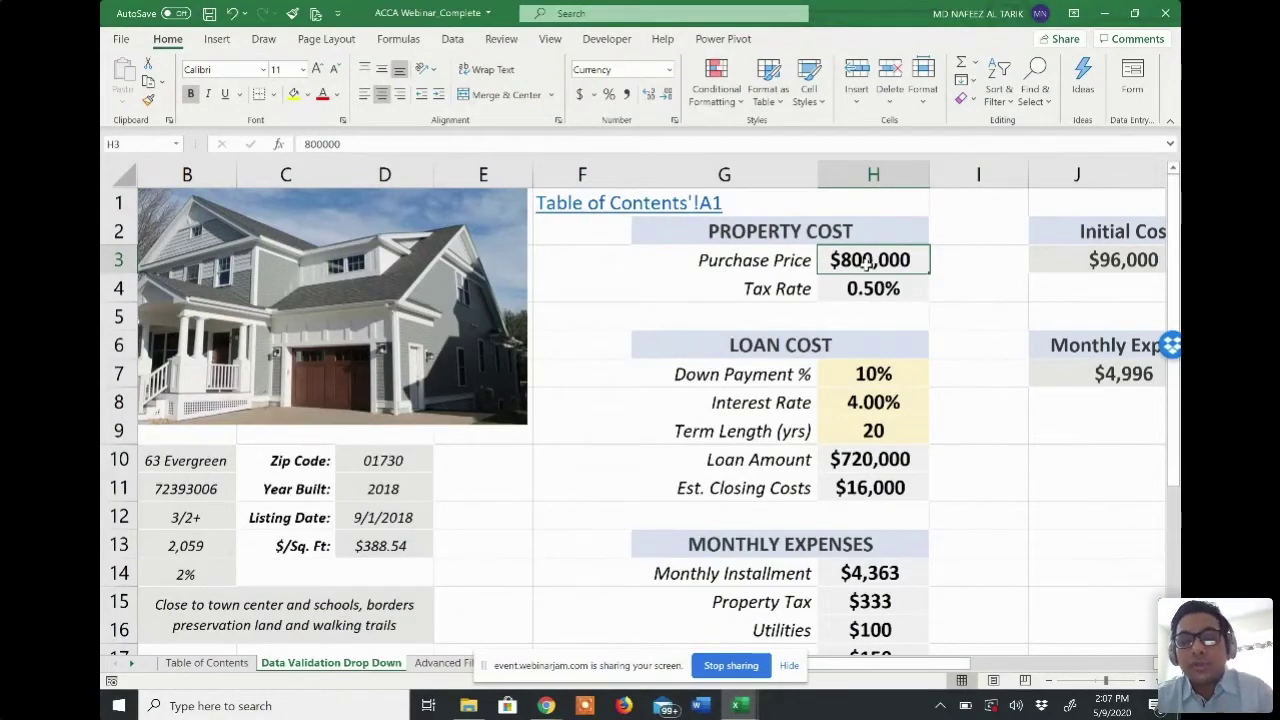
scroll(760, 372, down, 1)
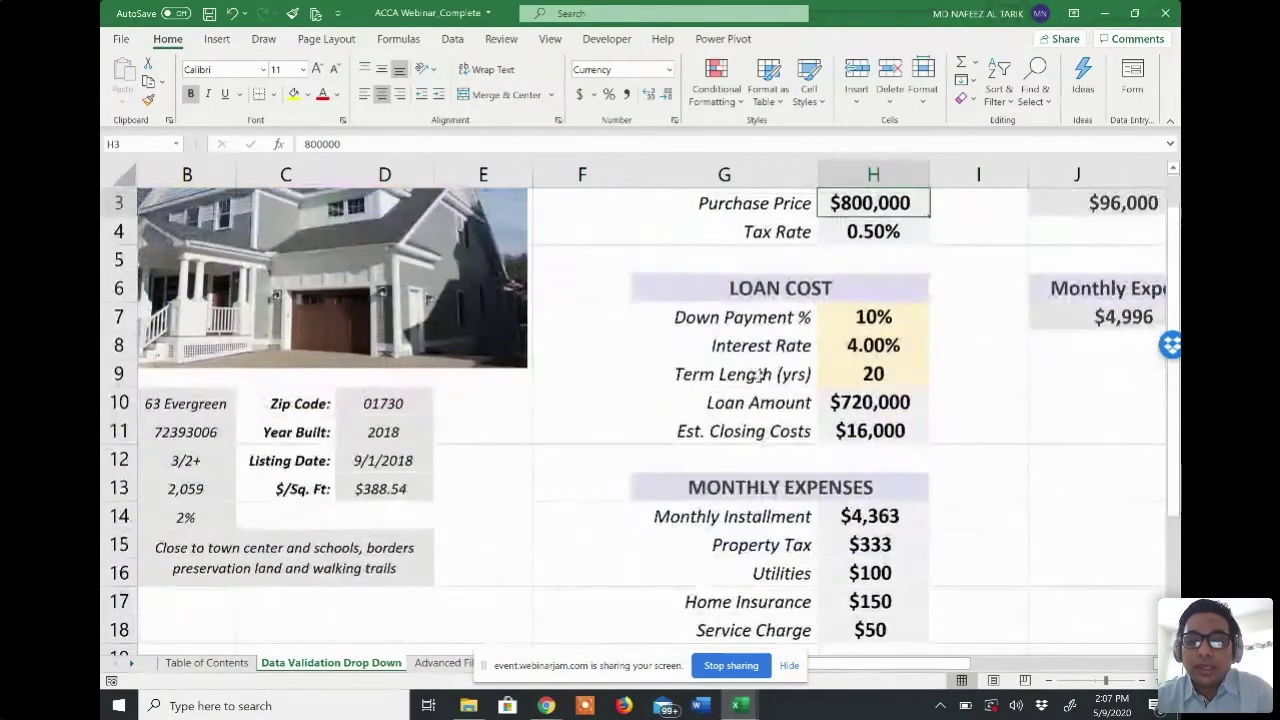
click(866, 573)
key(Down)
key(Down)
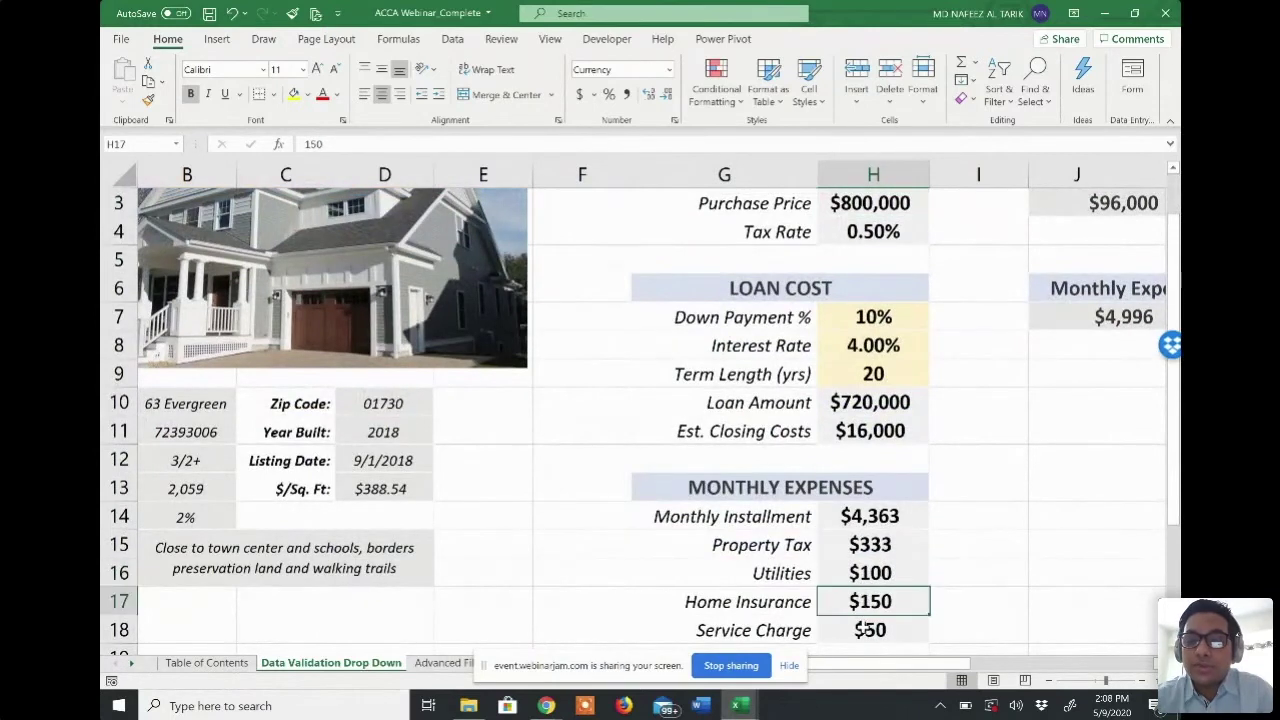
scroll(985, 414, right, 2)
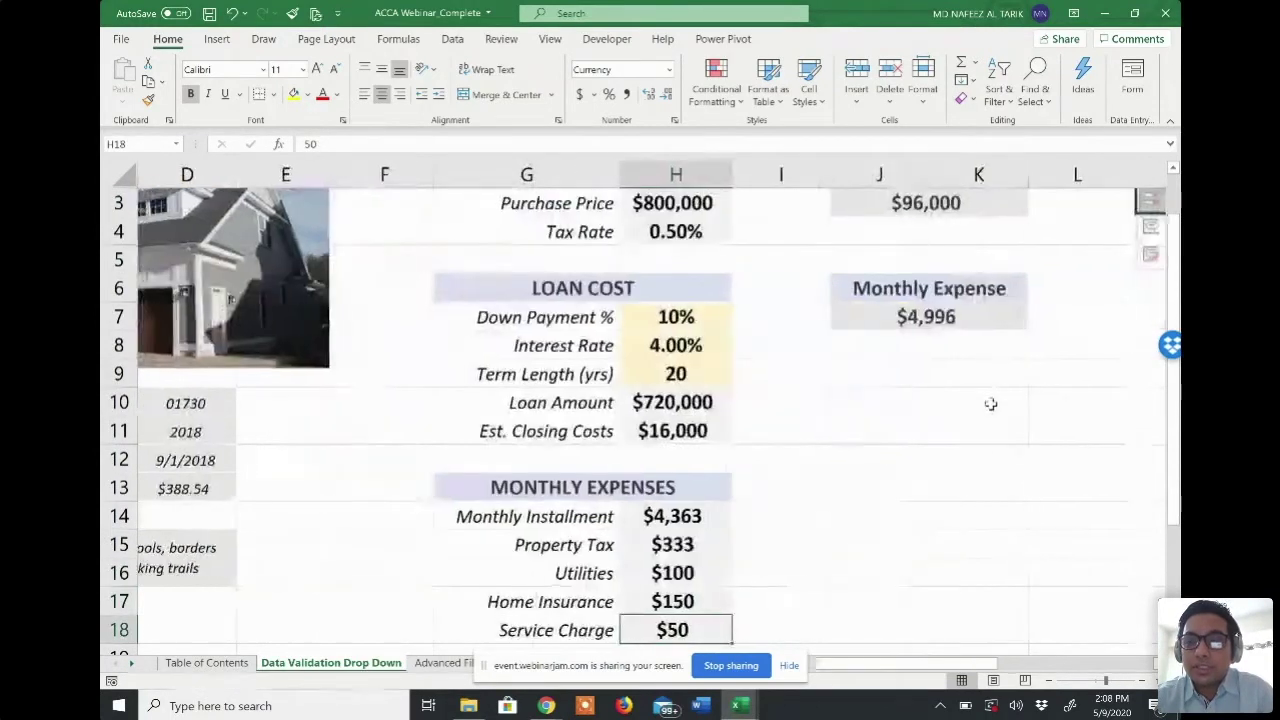
click(900, 317)
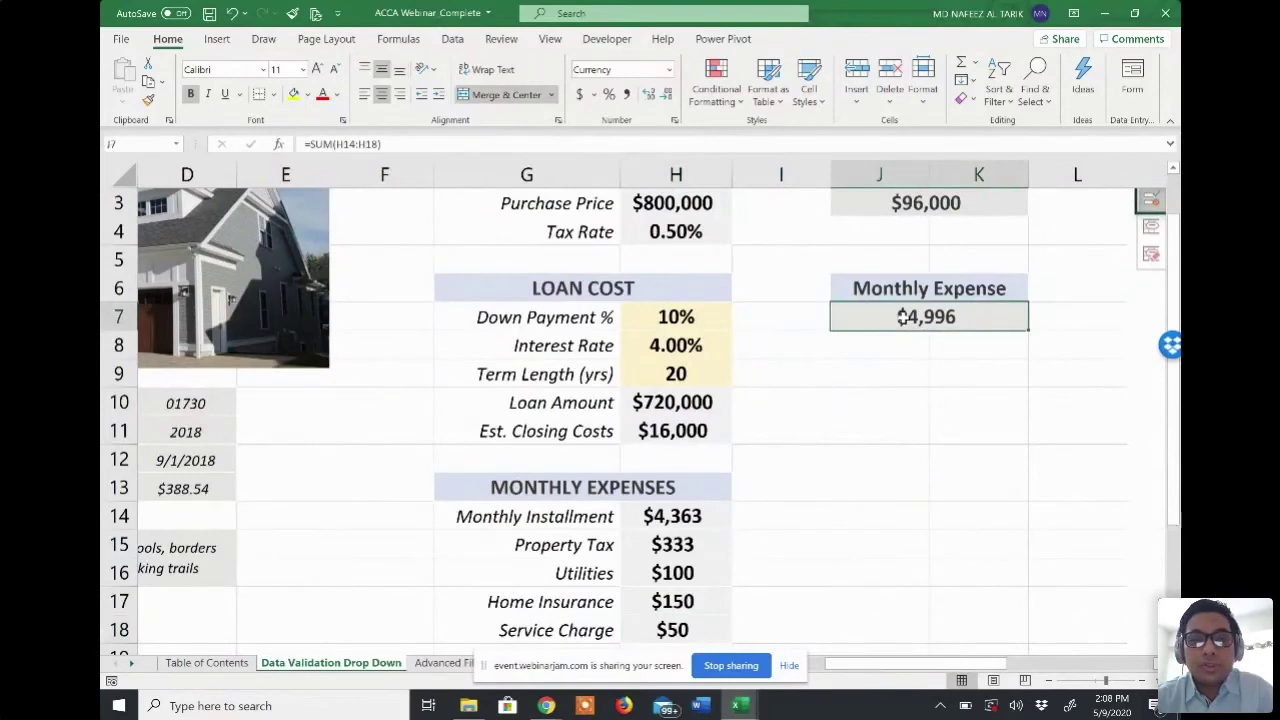
click(669, 511)
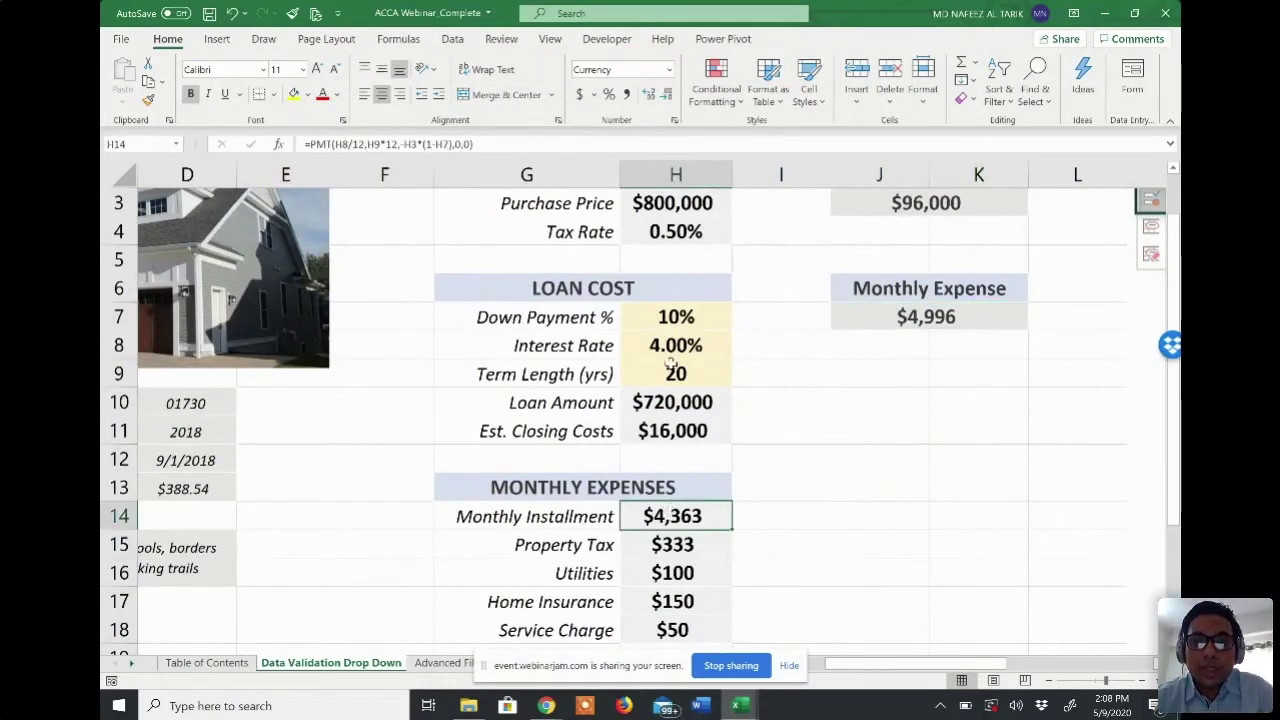
scroll(672, 366, up, 1)
click(663, 226)
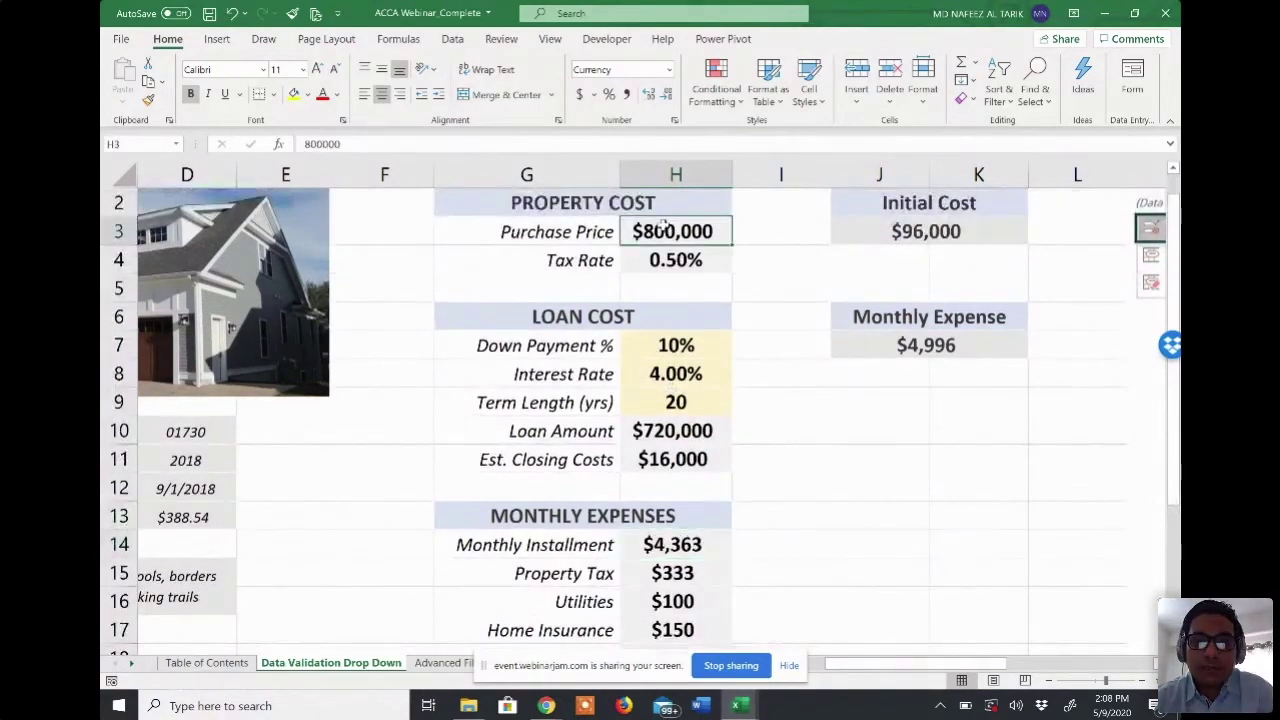
click(665, 254)
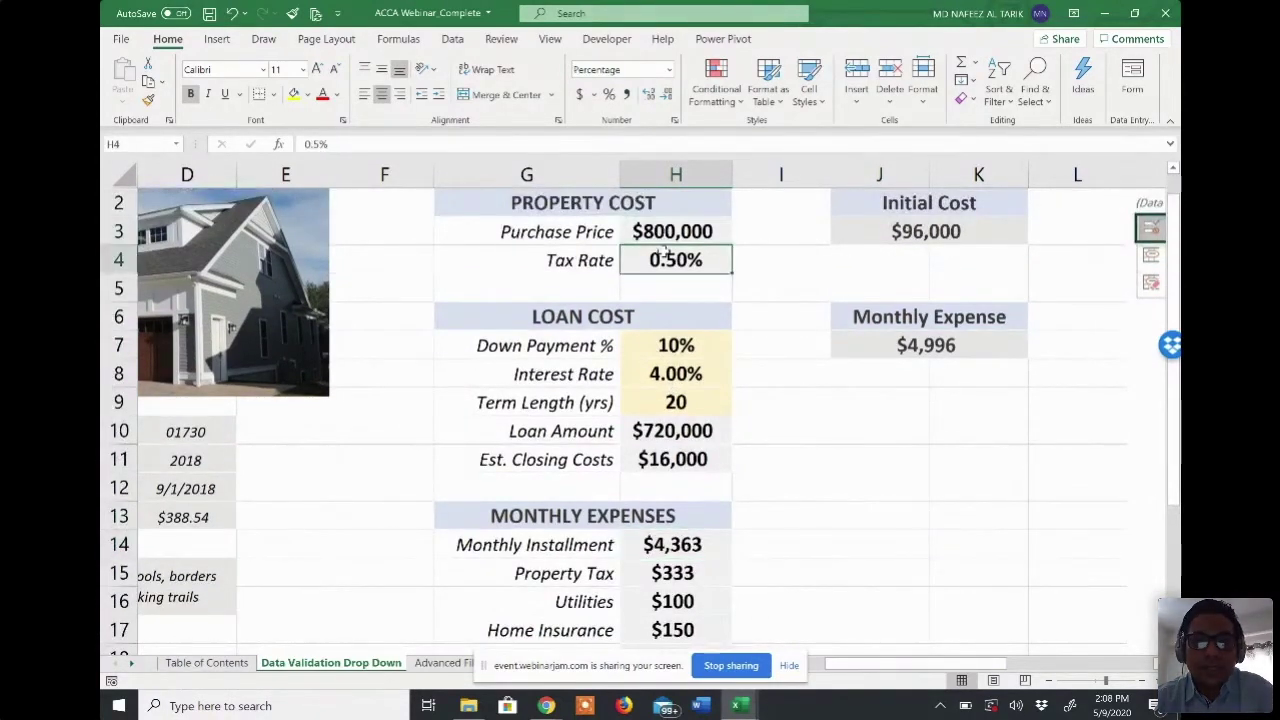
Try the Down Payment % options 5% and 20%, return it to 10%, and check the Monthly Expense total
click(657, 346)
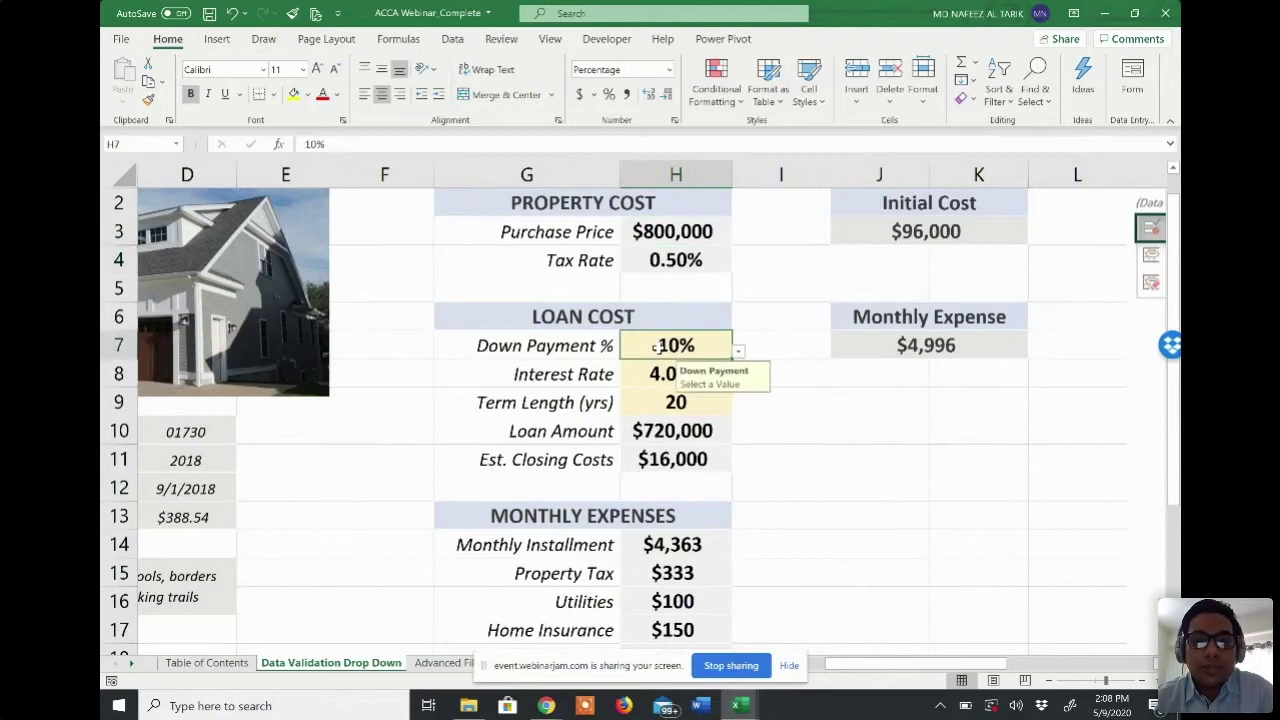
click(738, 352)
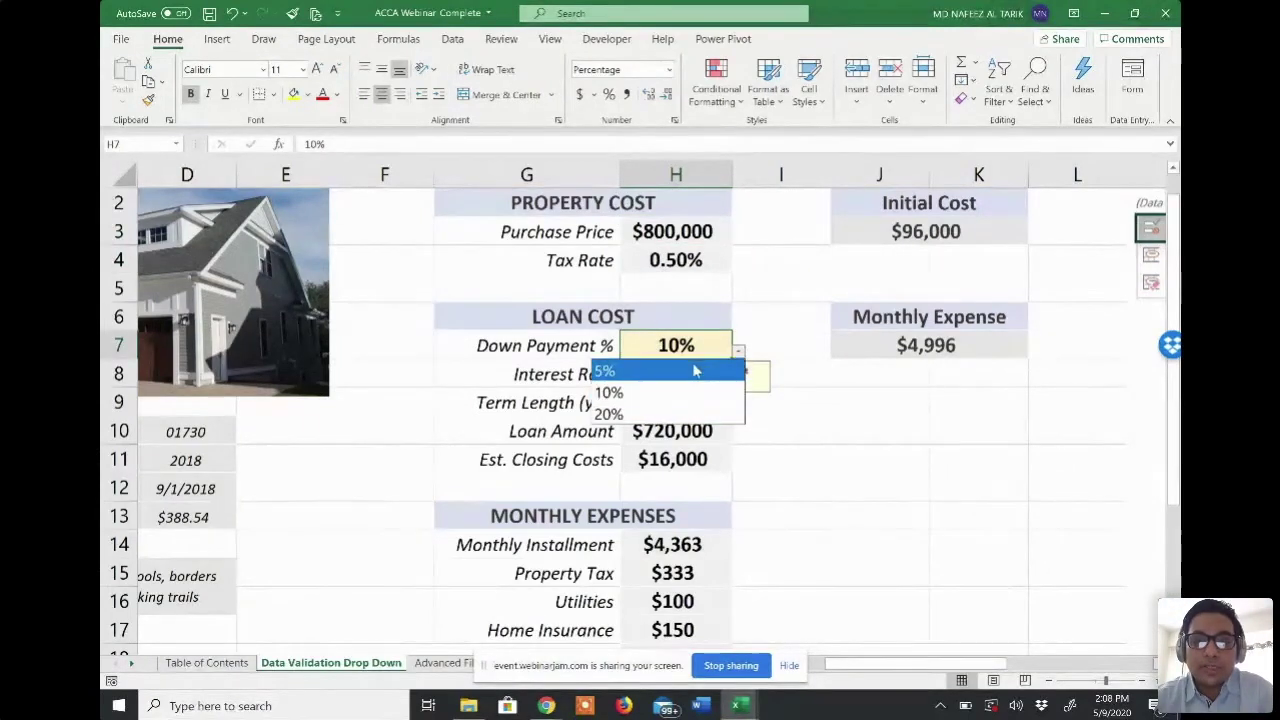
click(697, 372)
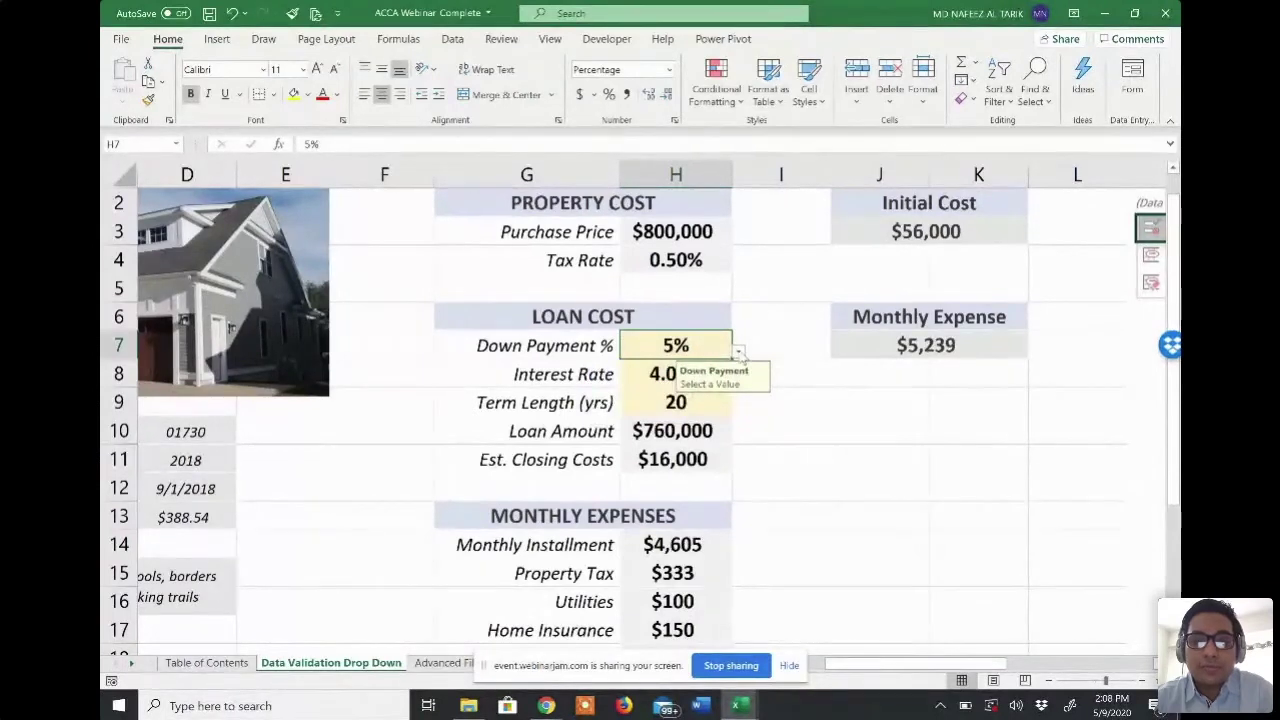
click(738, 352)
click(700, 413)
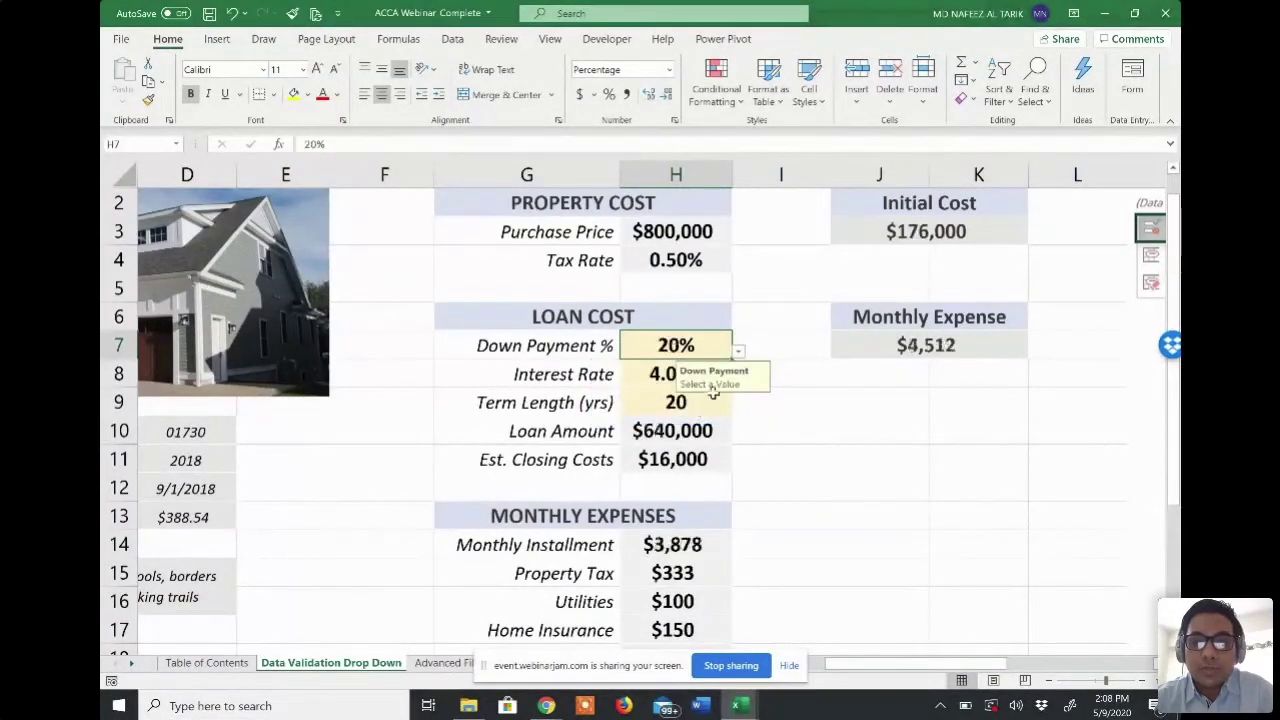
click(738, 352)
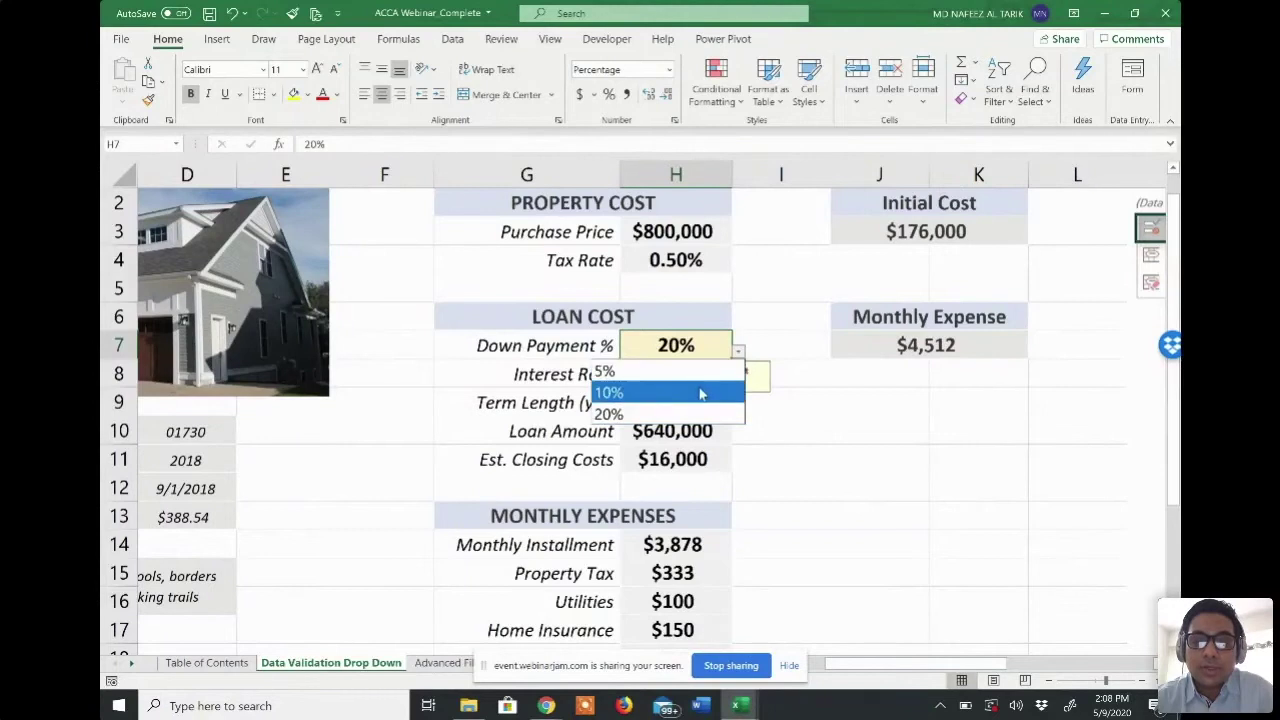
click(700, 393)
click(857, 345)
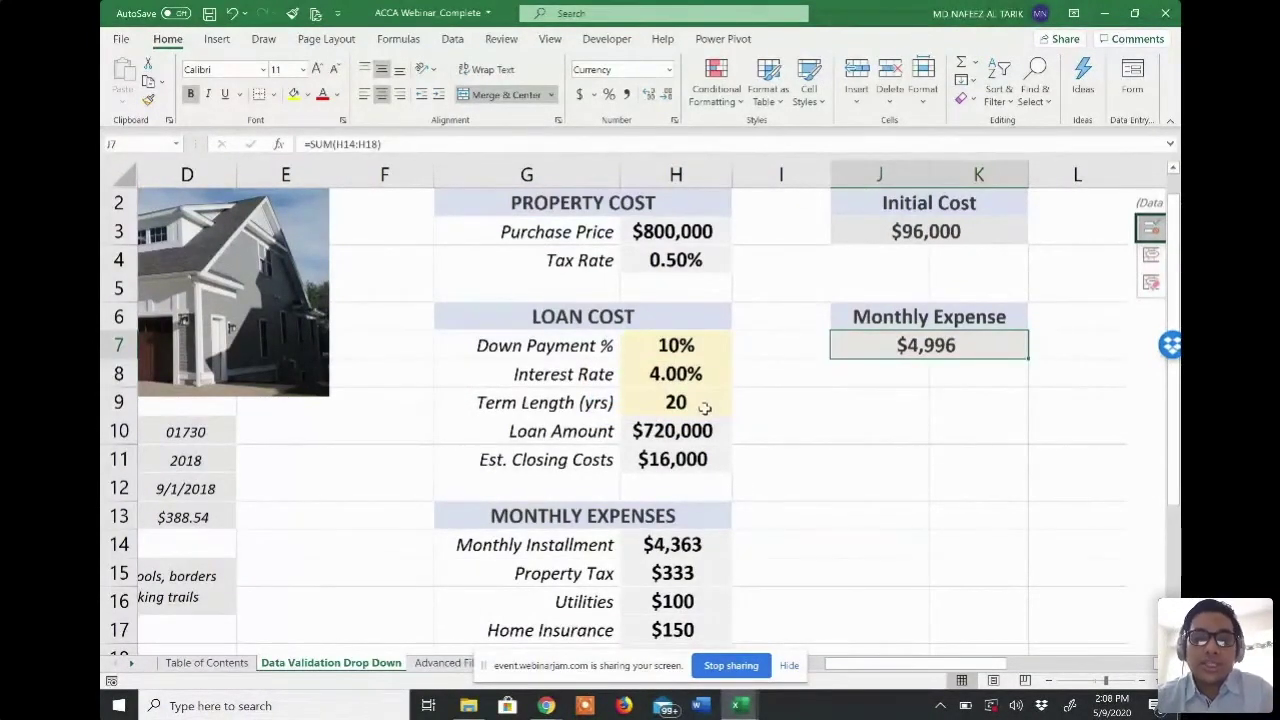
Set the Term Length in the Loan Cost section to 25 years from its list of allowed values
click(651, 401)
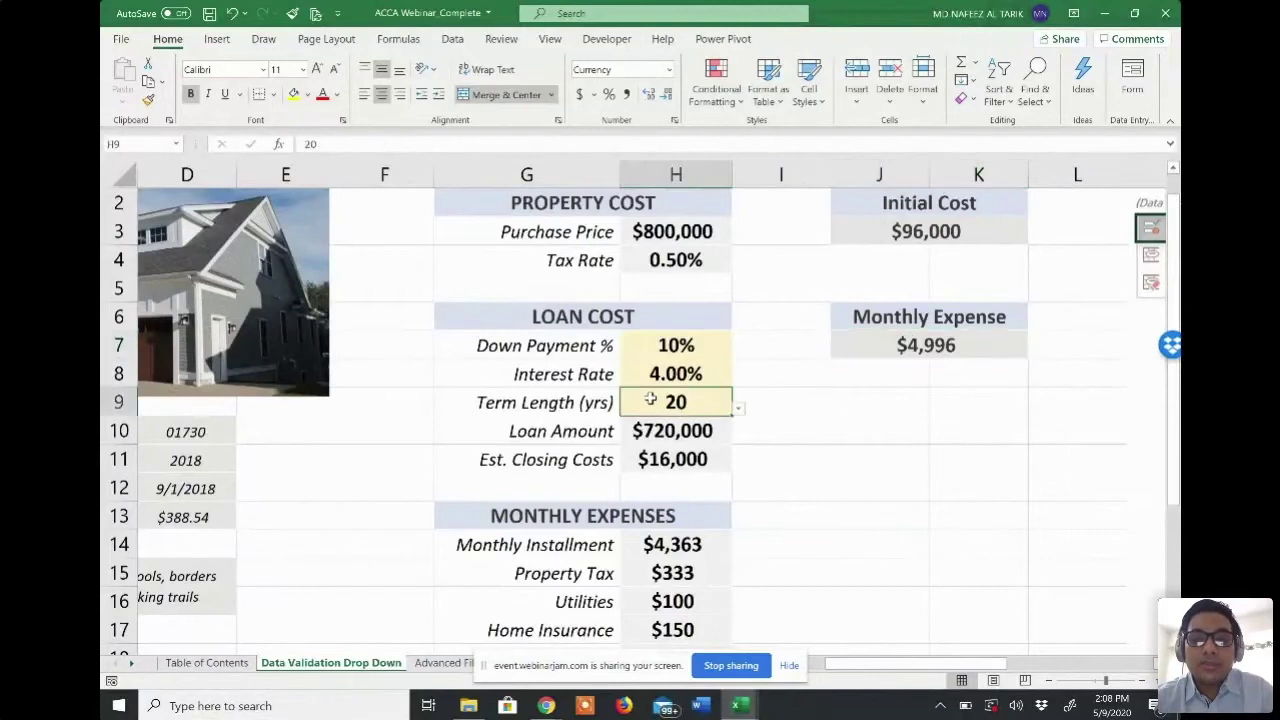
click(738, 408)
click(679, 430)
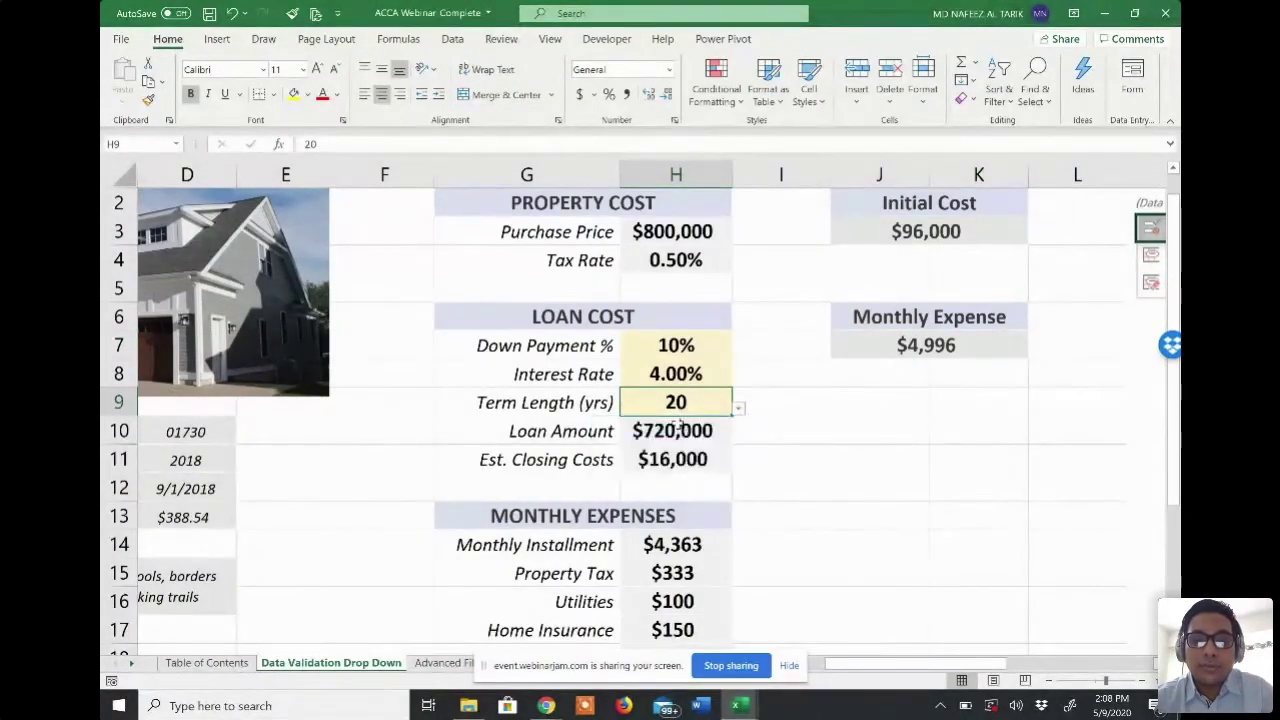
click(737, 410)
click(697, 470)
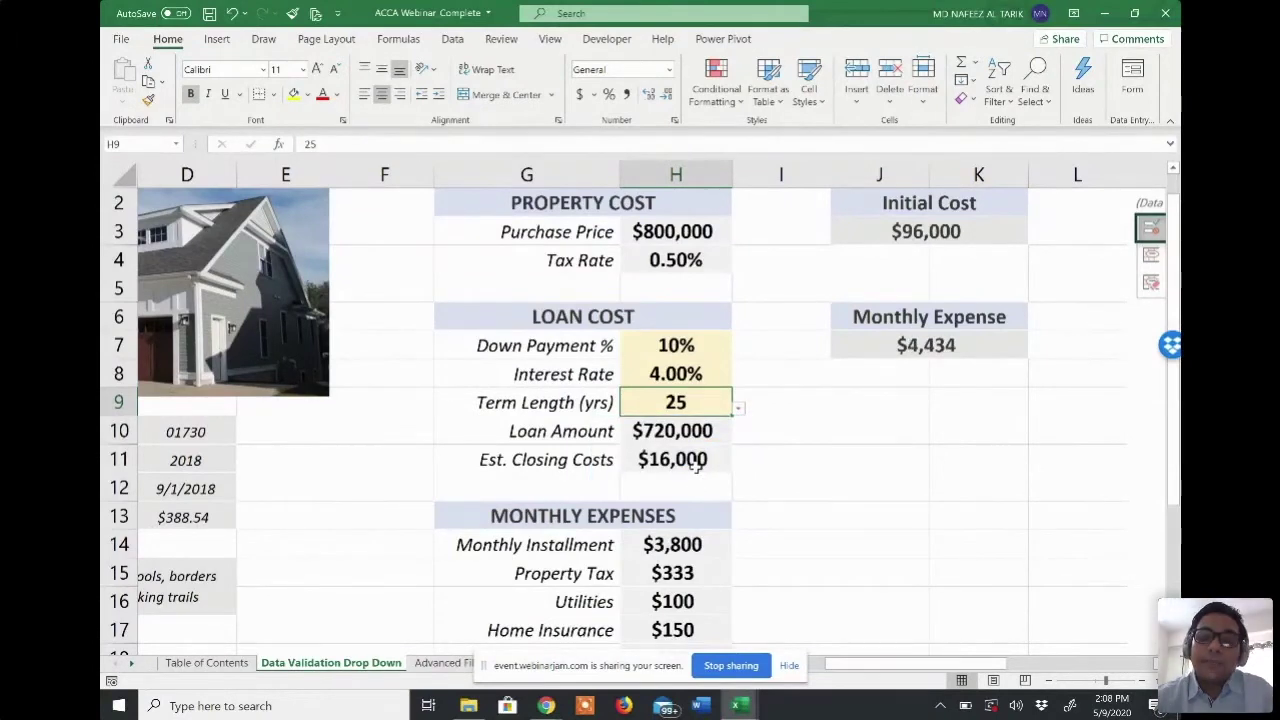
Set the Interest Rate in the Loan Cost section to 3.5% from its list of allowed values
click(691, 371)
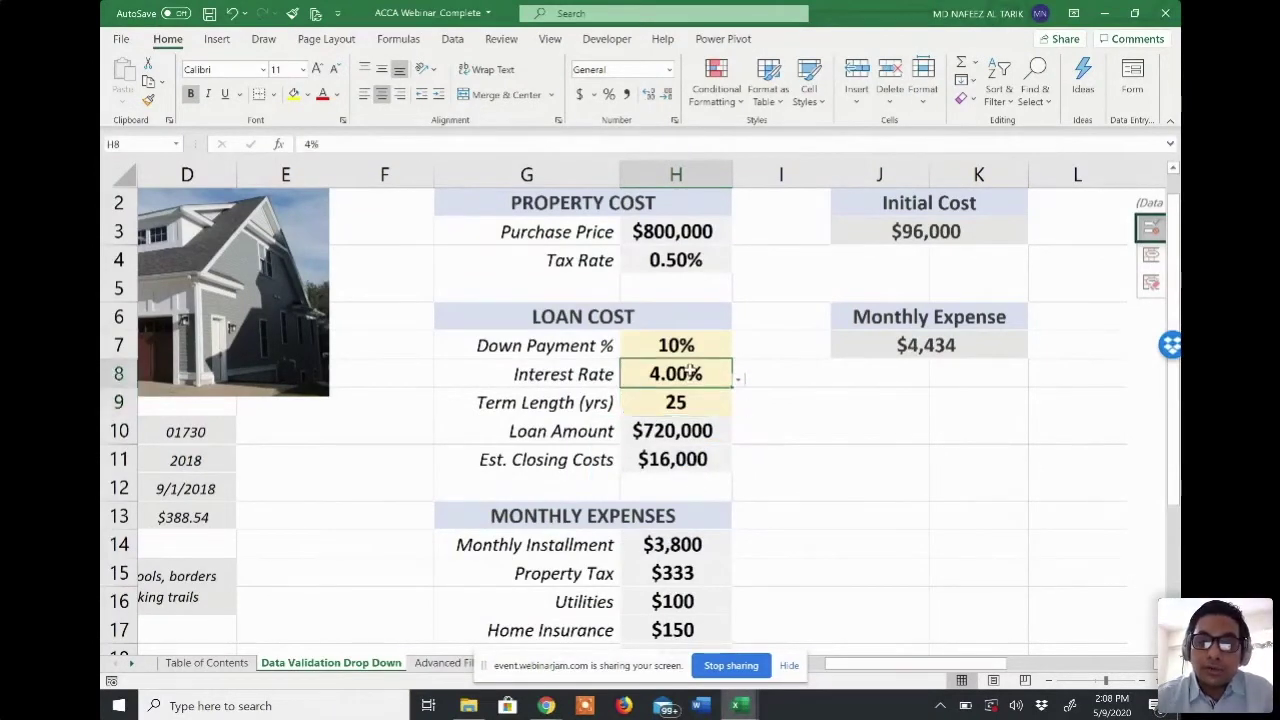
click(739, 381)
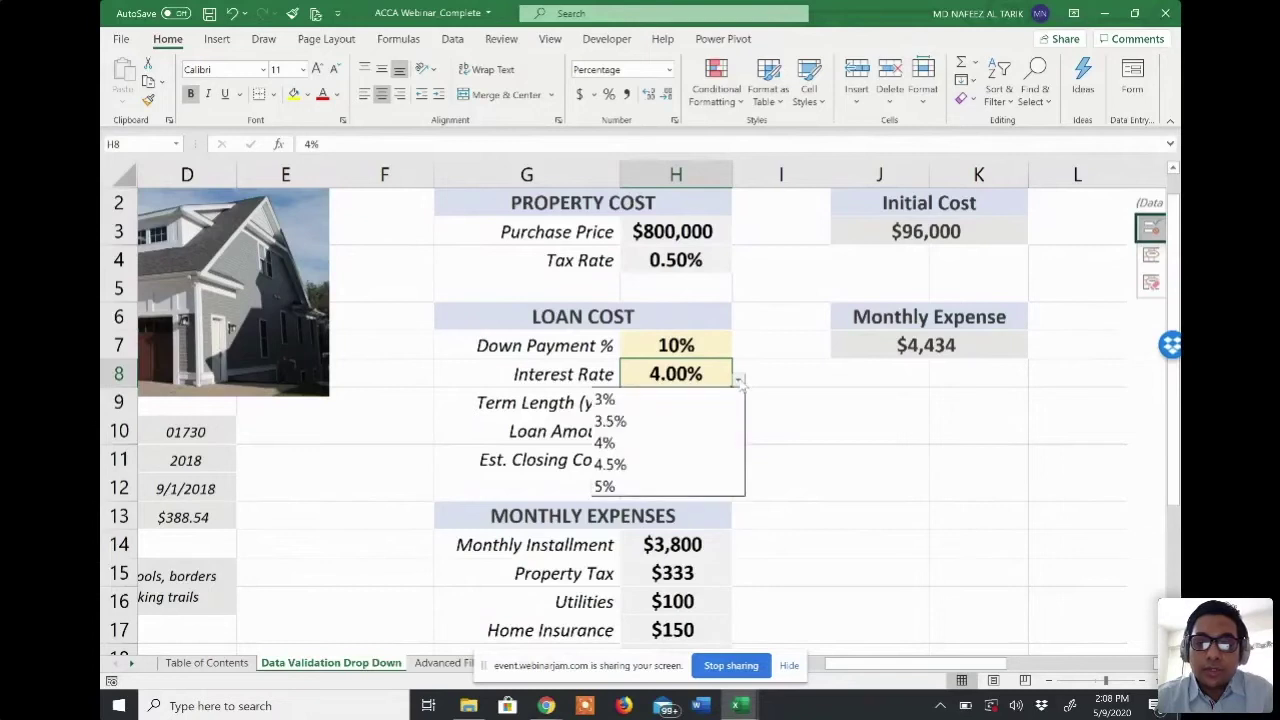
click(670, 420)
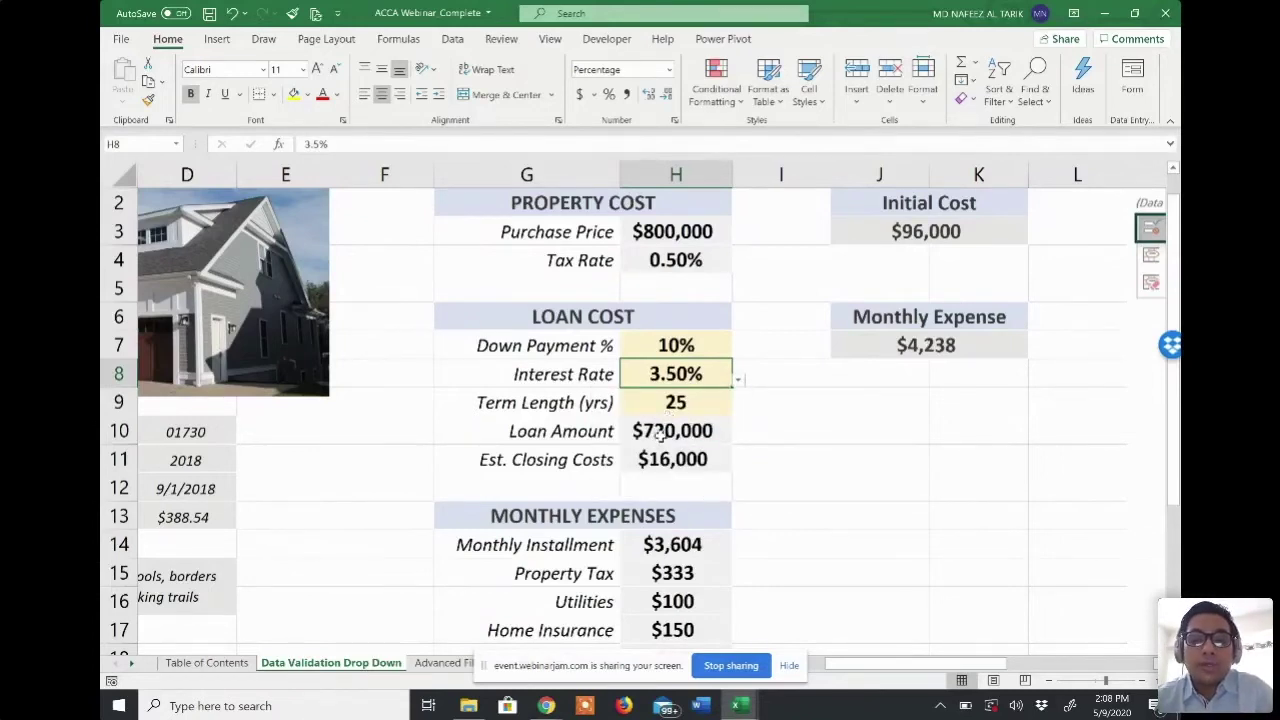
Examine the Loan Amount formula with its purchase price and down payment references, and the PMT formula in Monthly Installment
click(660, 436)
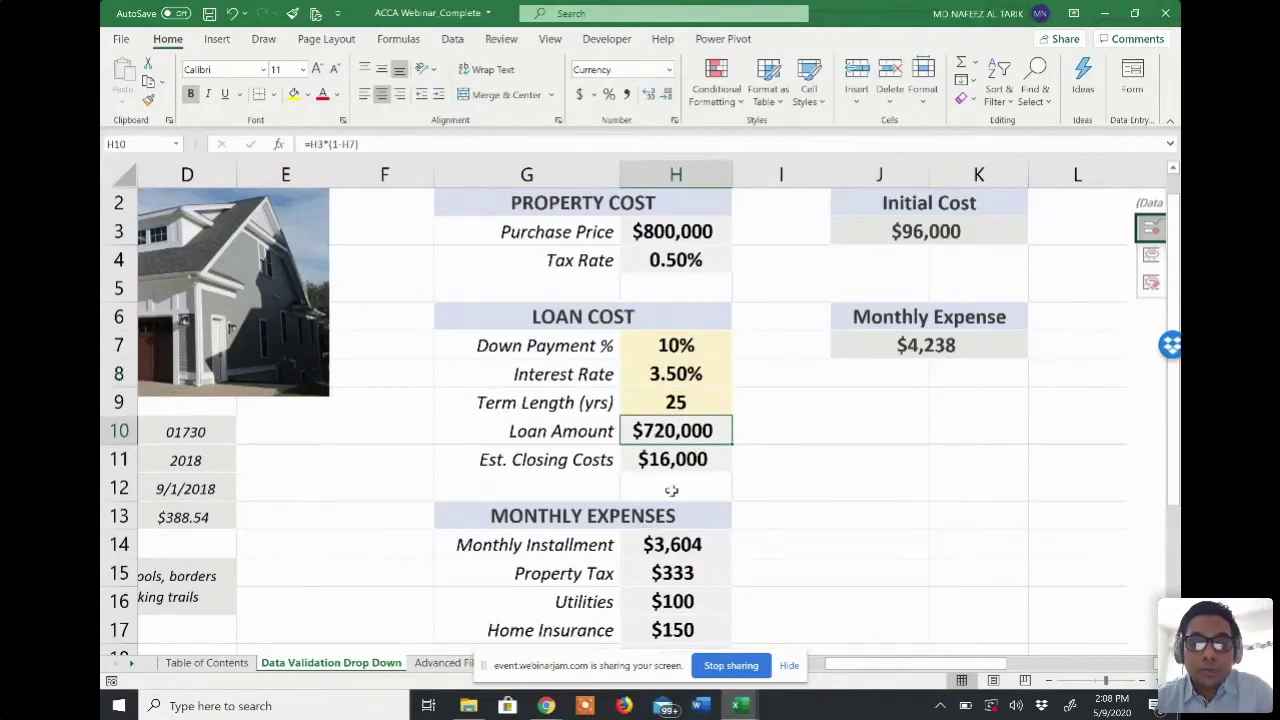
click(666, 545)
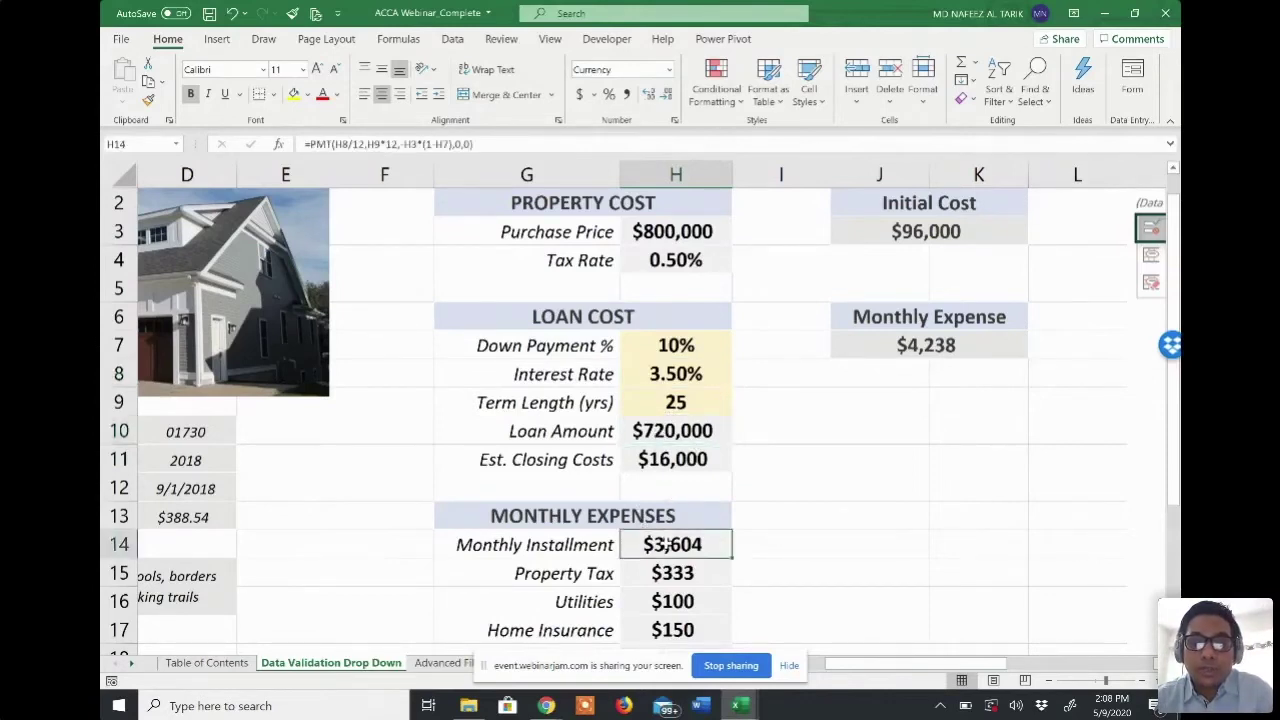
double_click(696, 432)
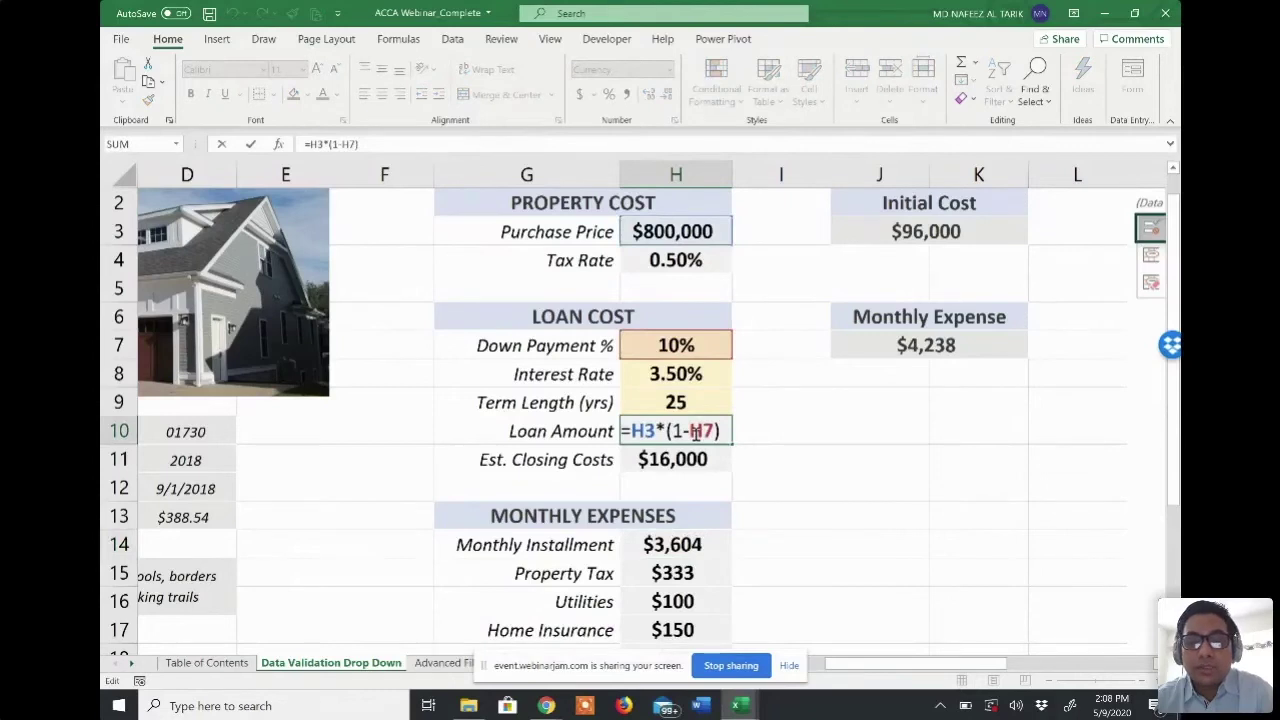
key(Return)
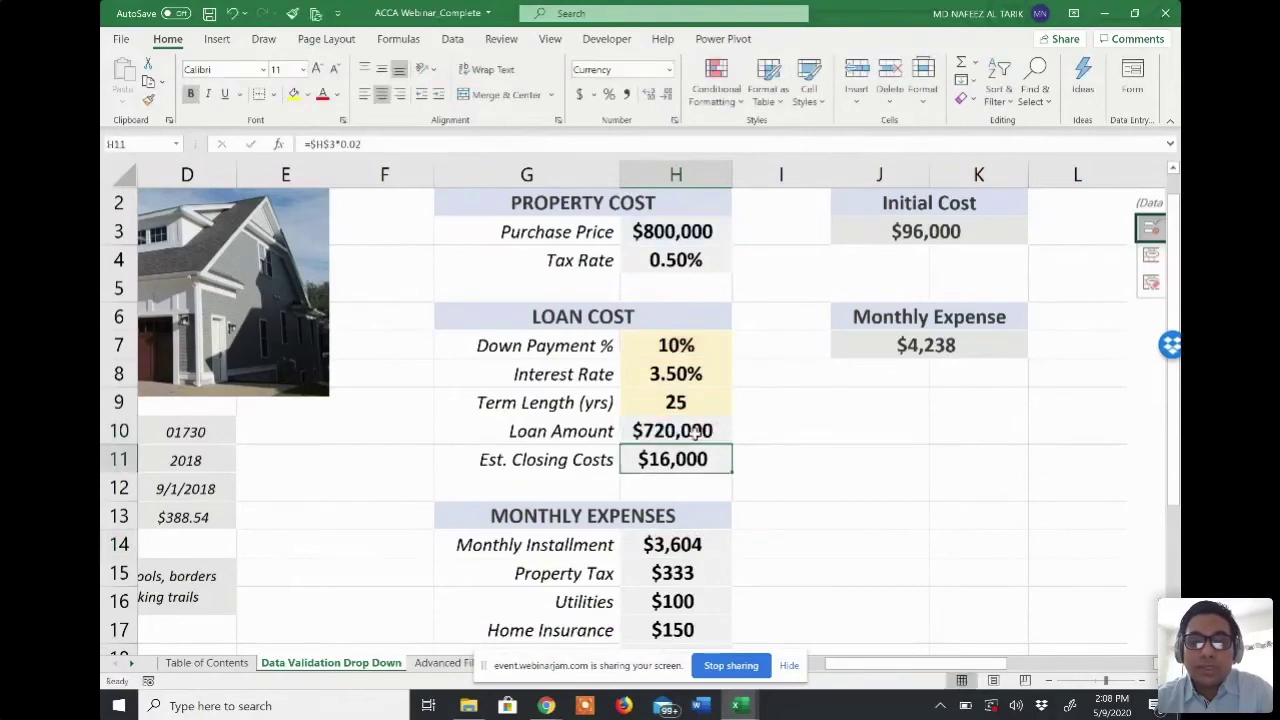
click(686, 345)
click(674, 234)
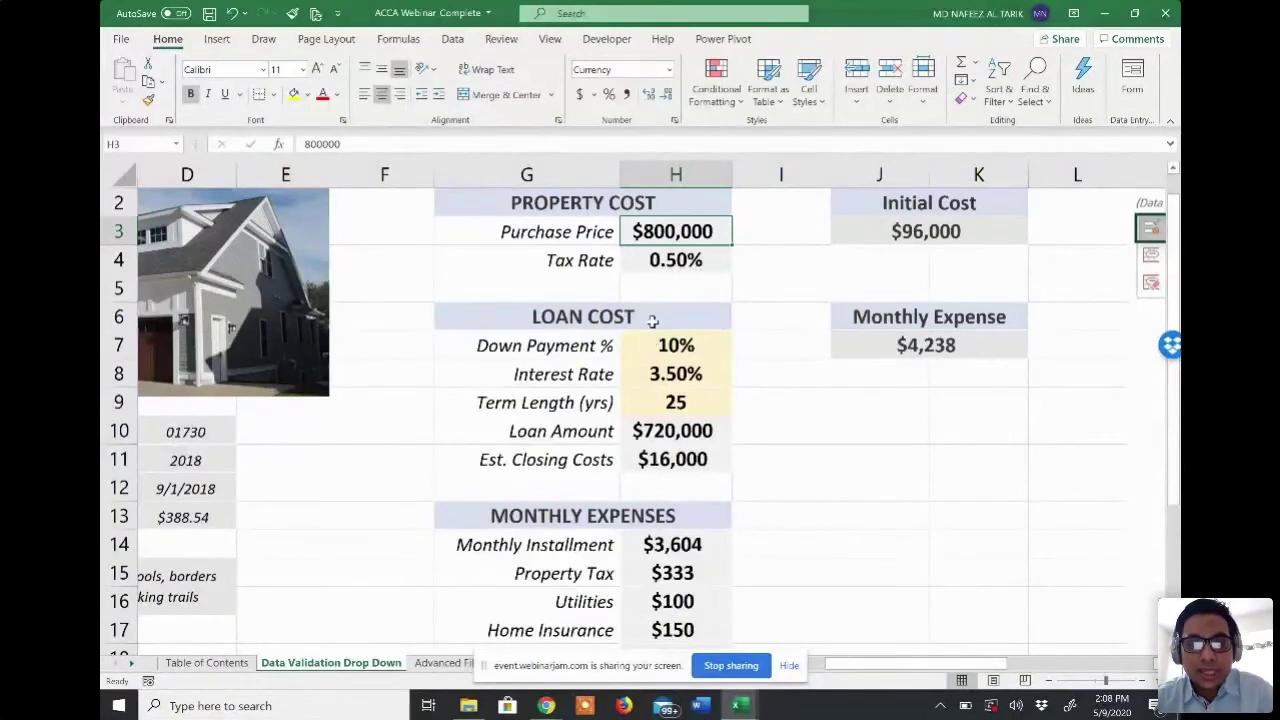
click(664, 427)
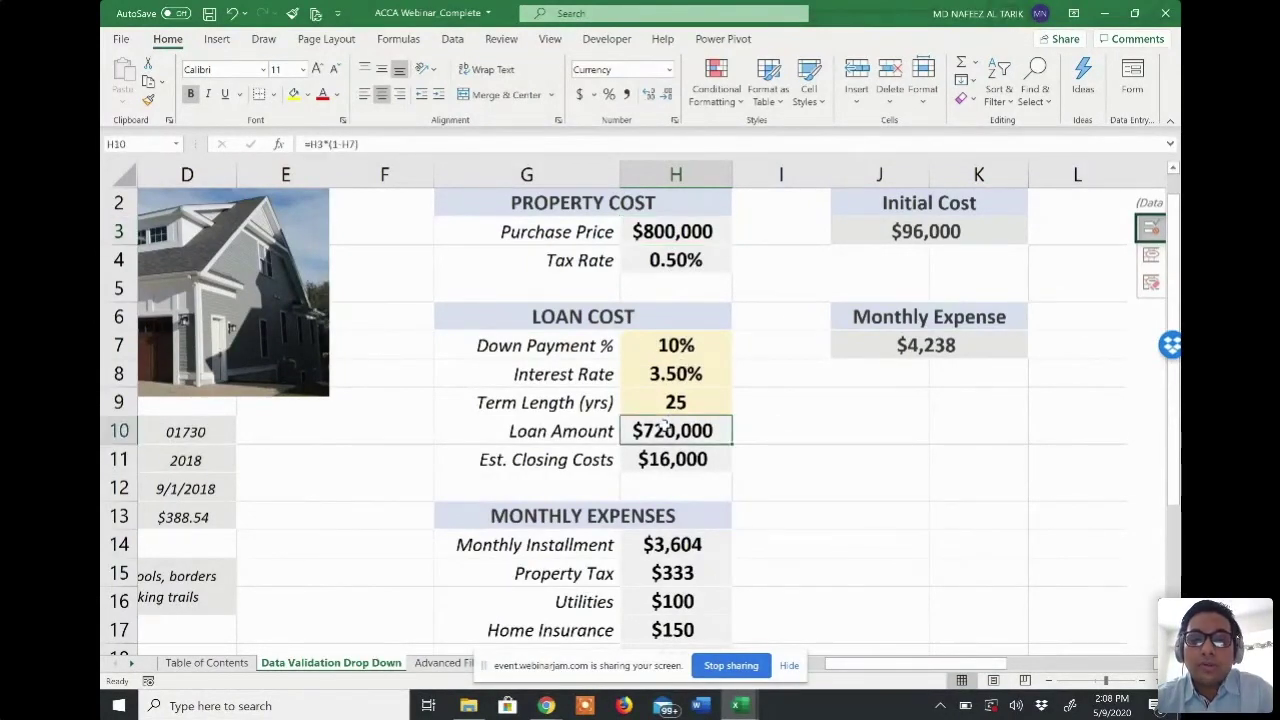
click(664, 543)
double_click(664, 543)
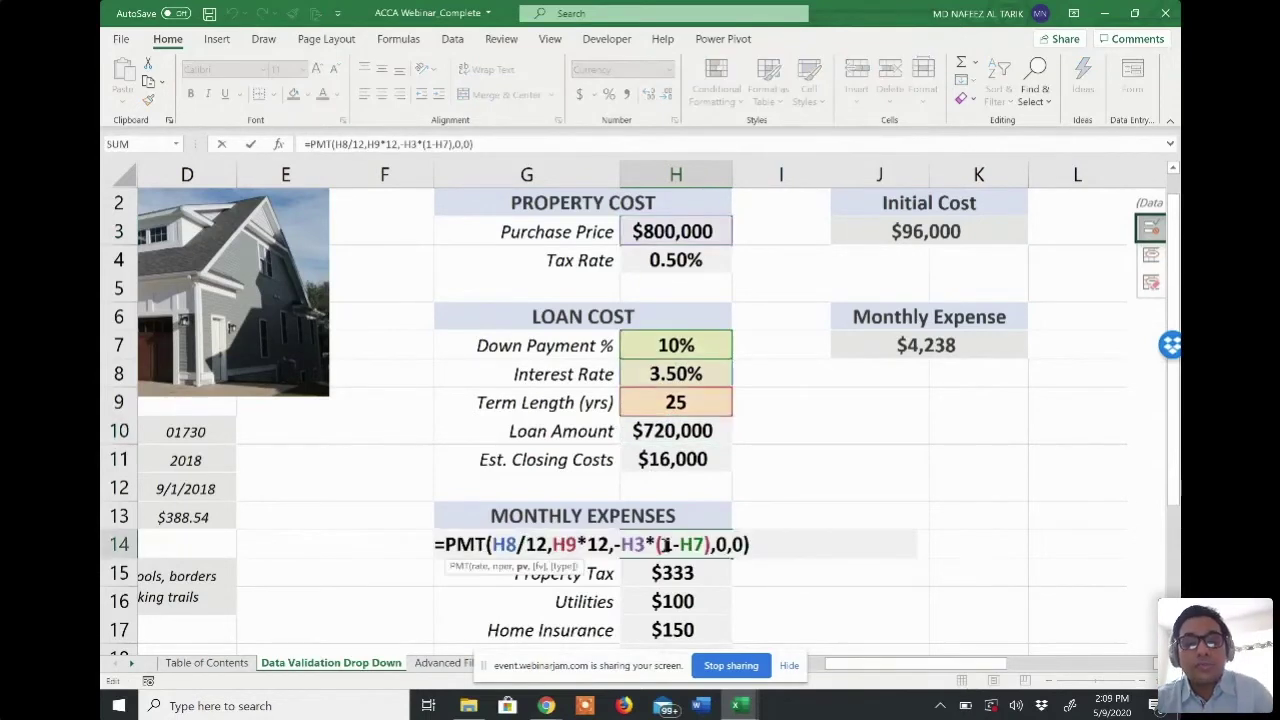
key(Return)
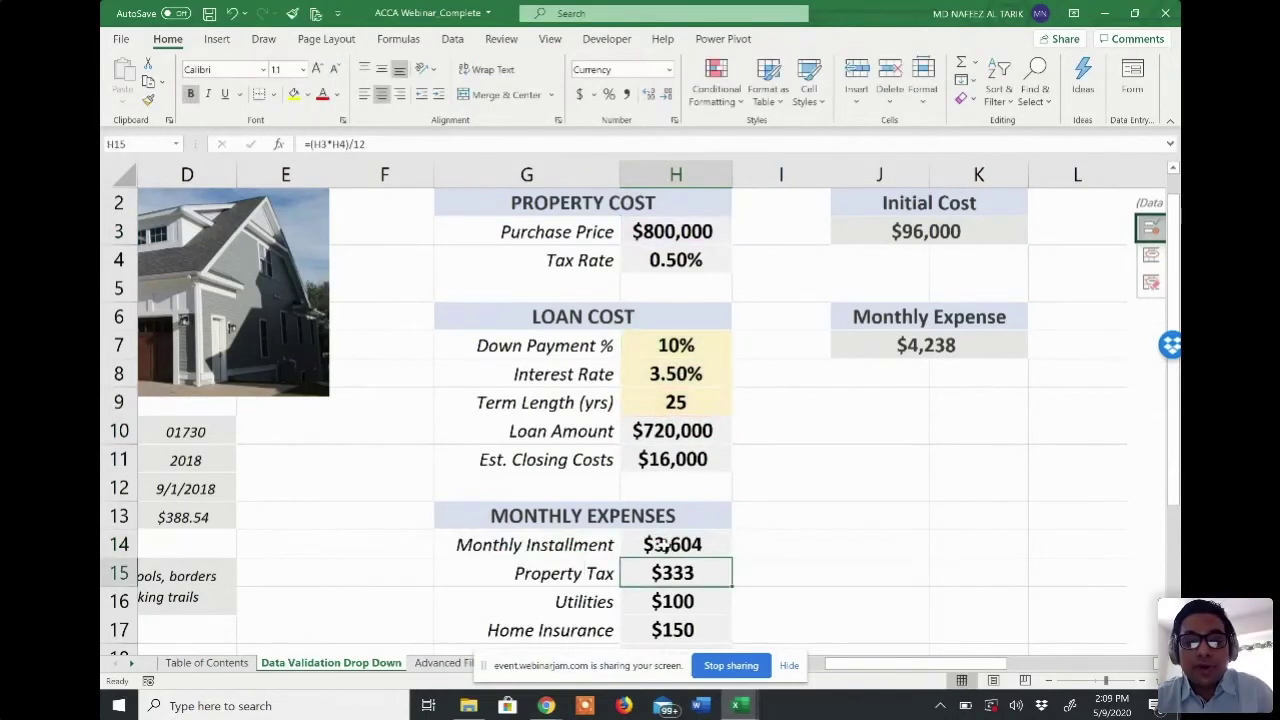
Switch to the Practice_ACCA Webinar workbook and open the Data Validation Drop Down sheet from its table of contents
key(alt+Tab)
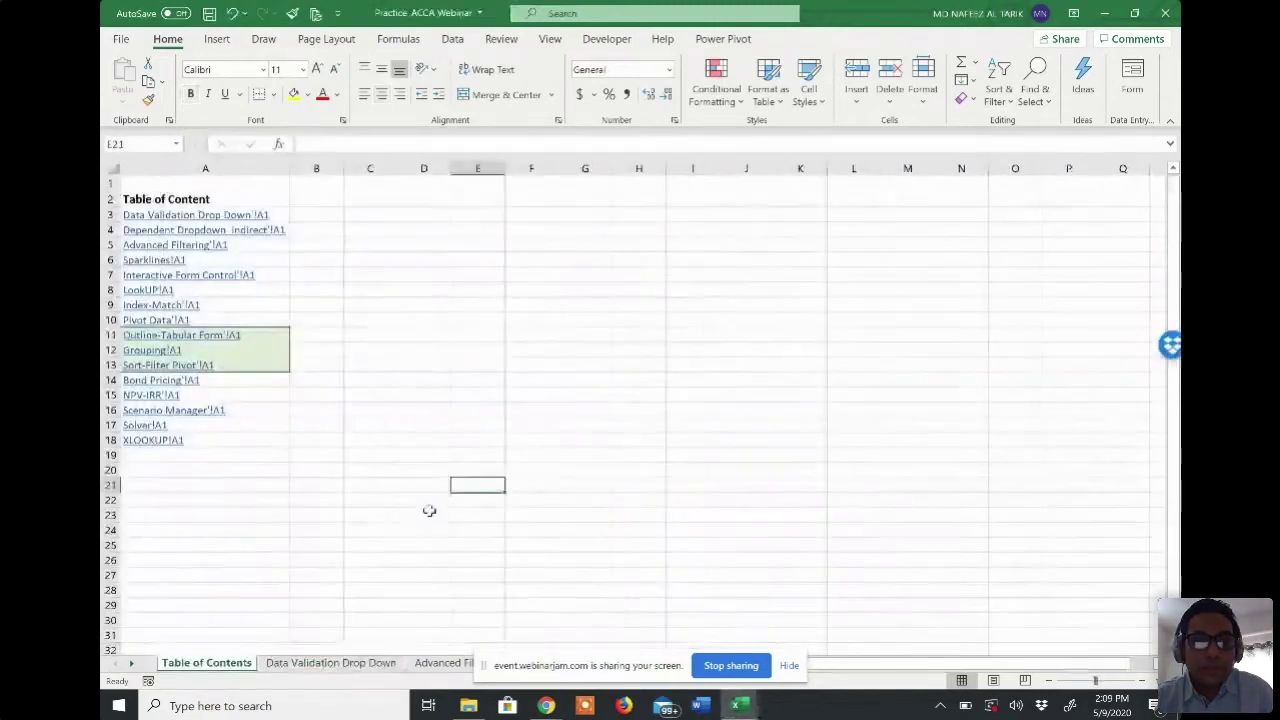
click(252, 218)
click(252, 221)
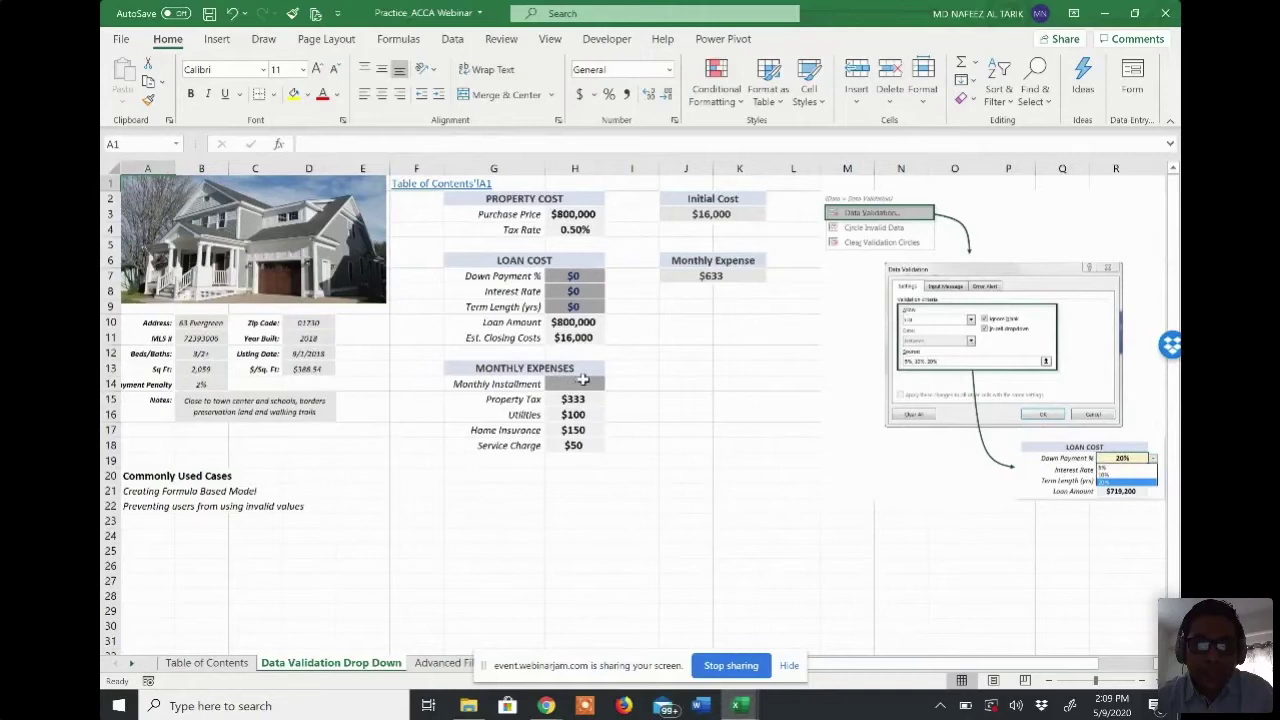
Start a PMT formula in the Monthly Installment cell, with the Interest Rate divided by 12 (H8/12) as the rate
click(577, 383)
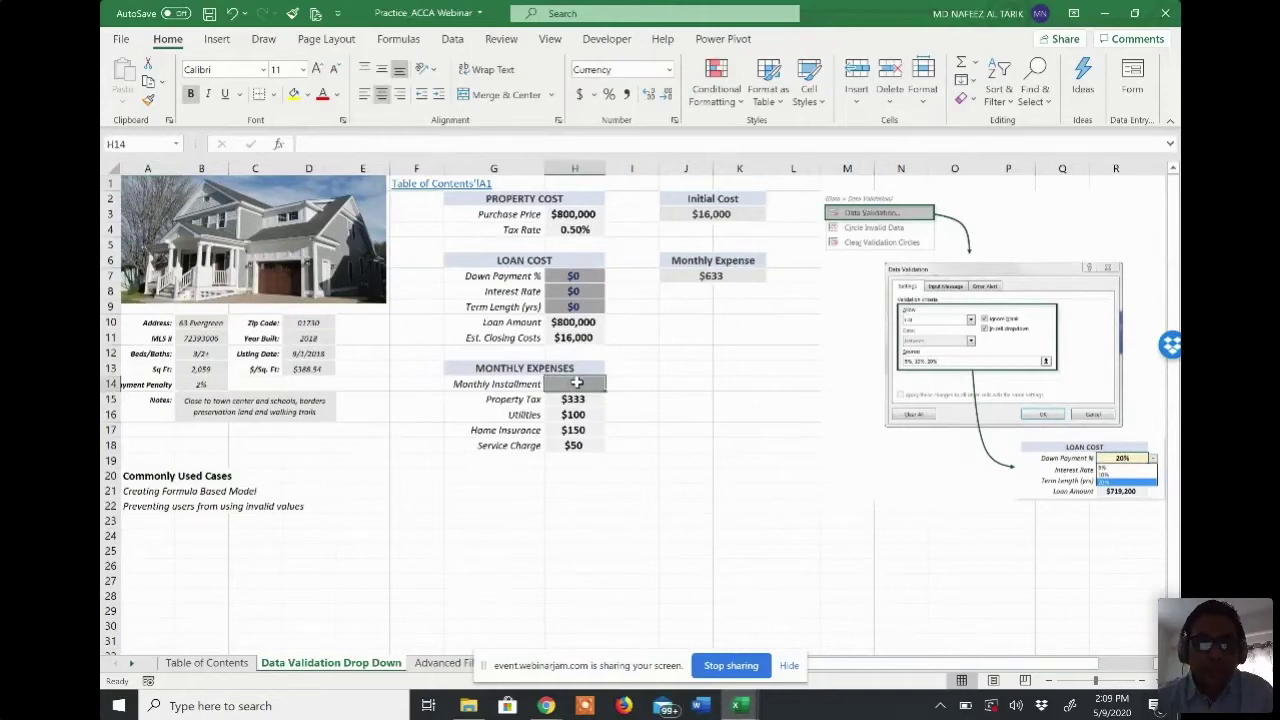
click(1103, 681)
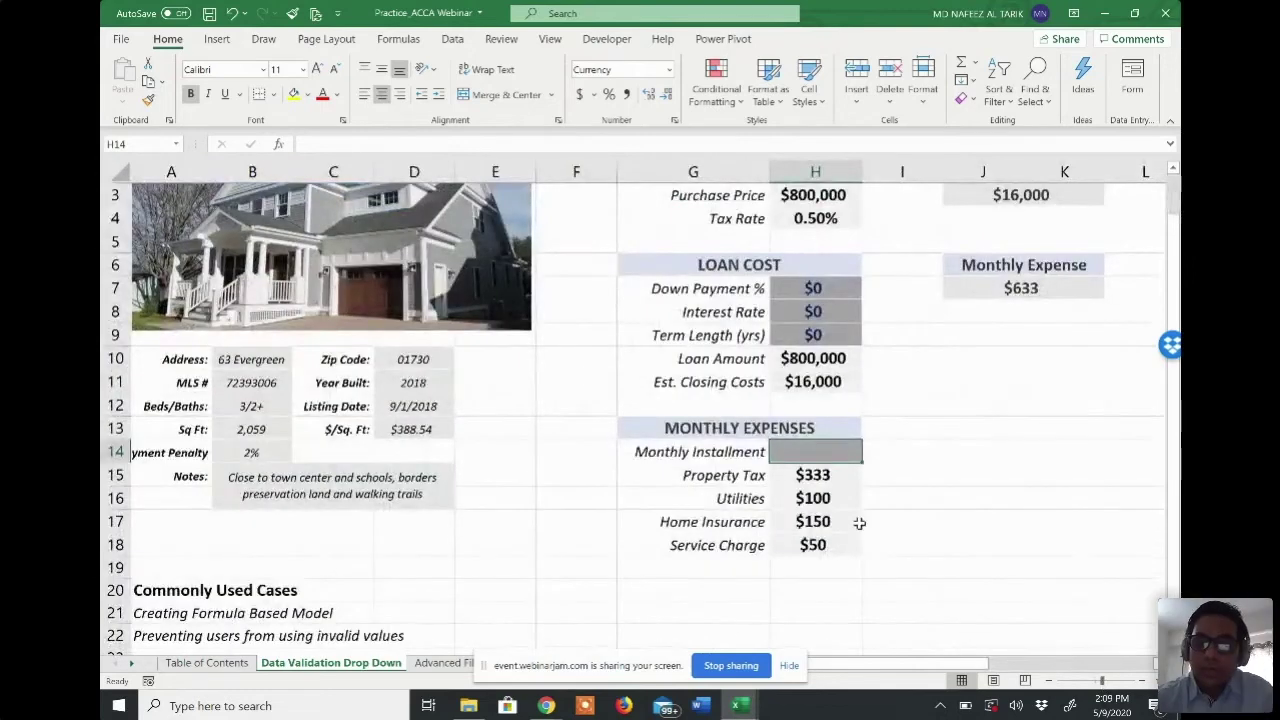
text(=pm)
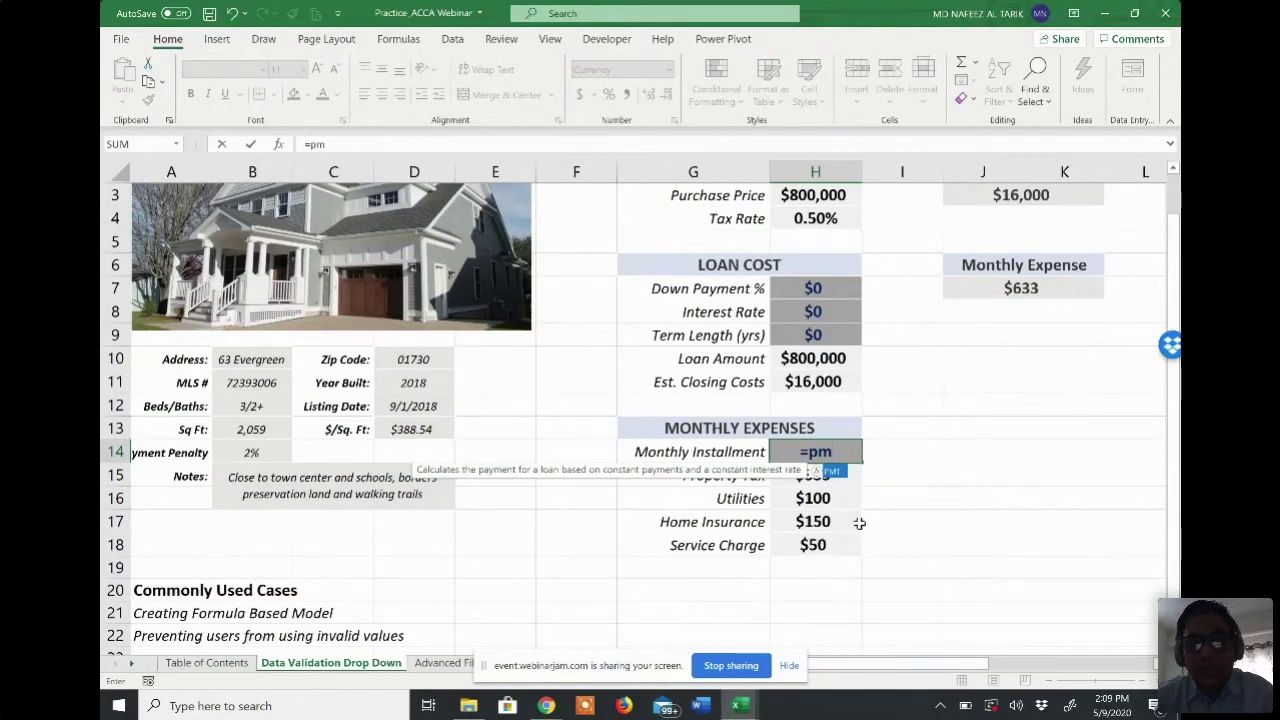
key(Tab)
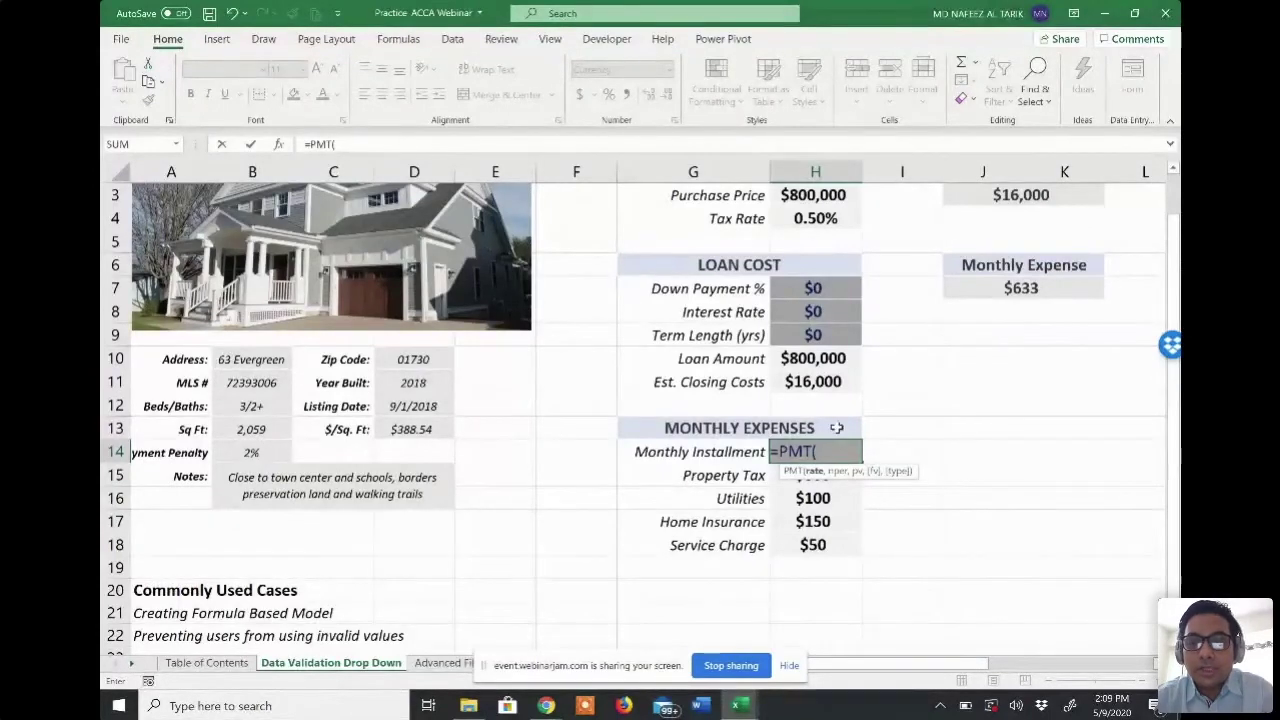
scroll(836, 427, up, 2)
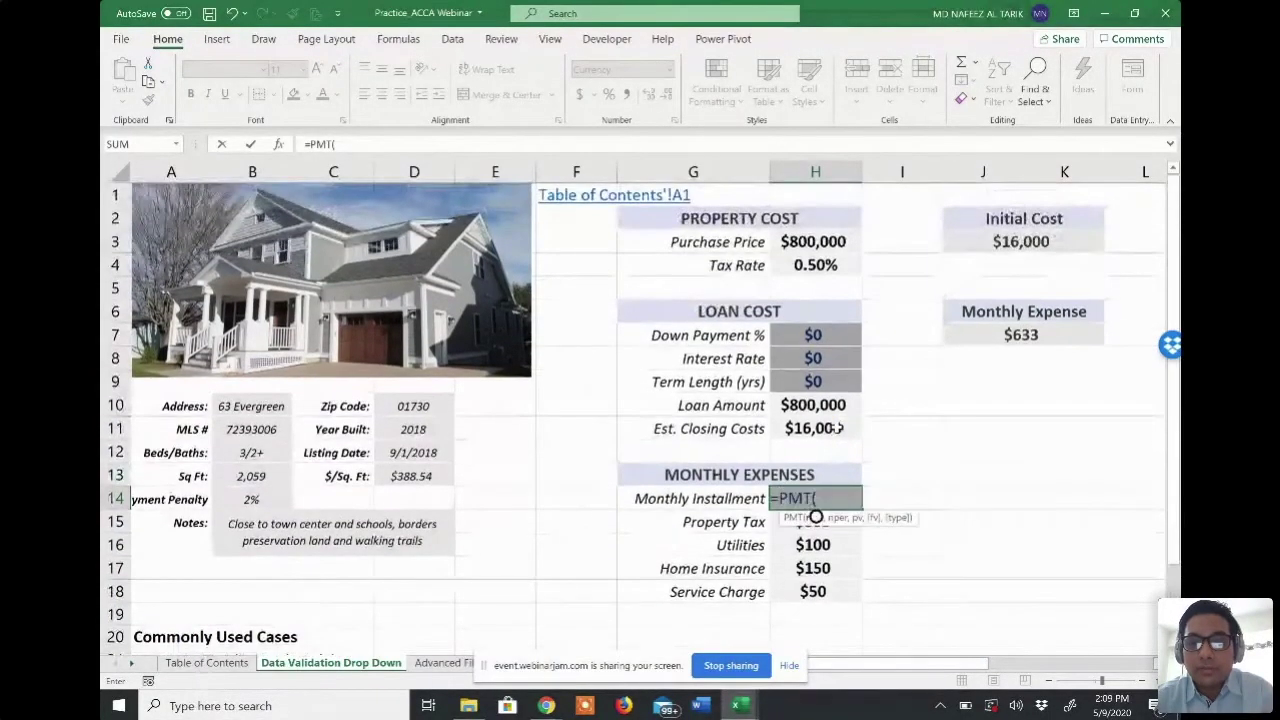
scroll(836, 427, down, 2)
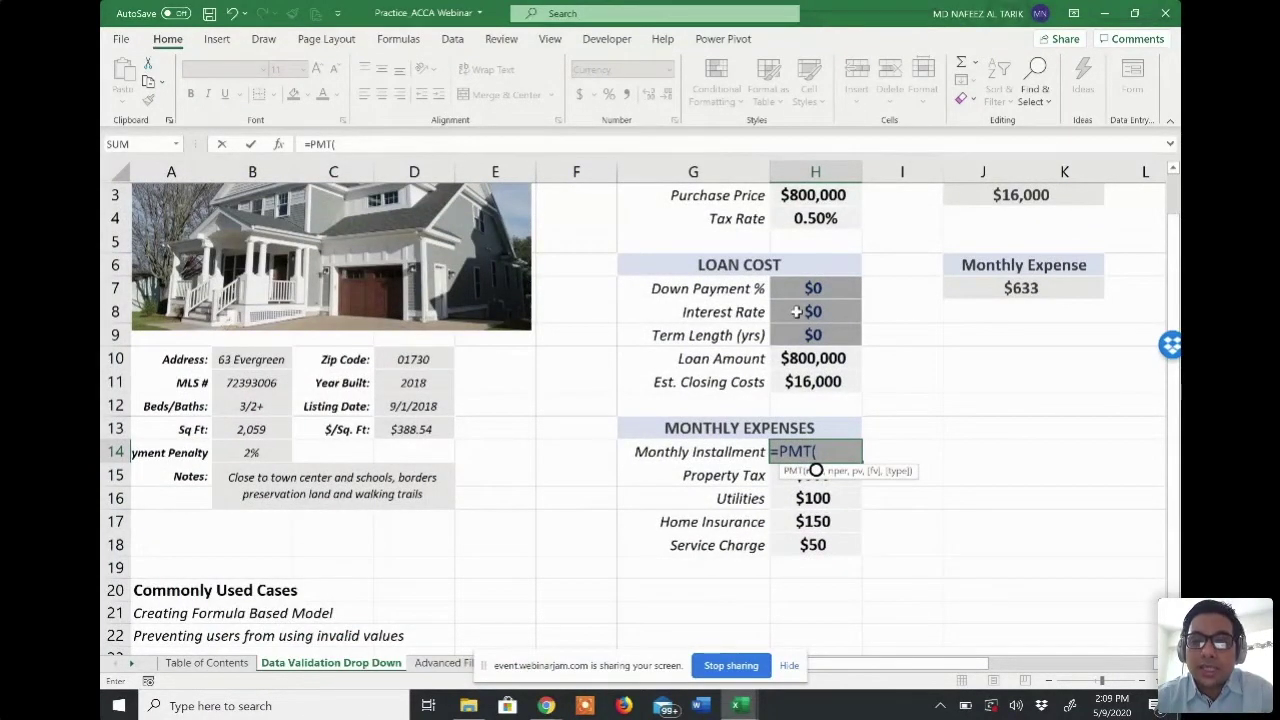
click(804, 311)
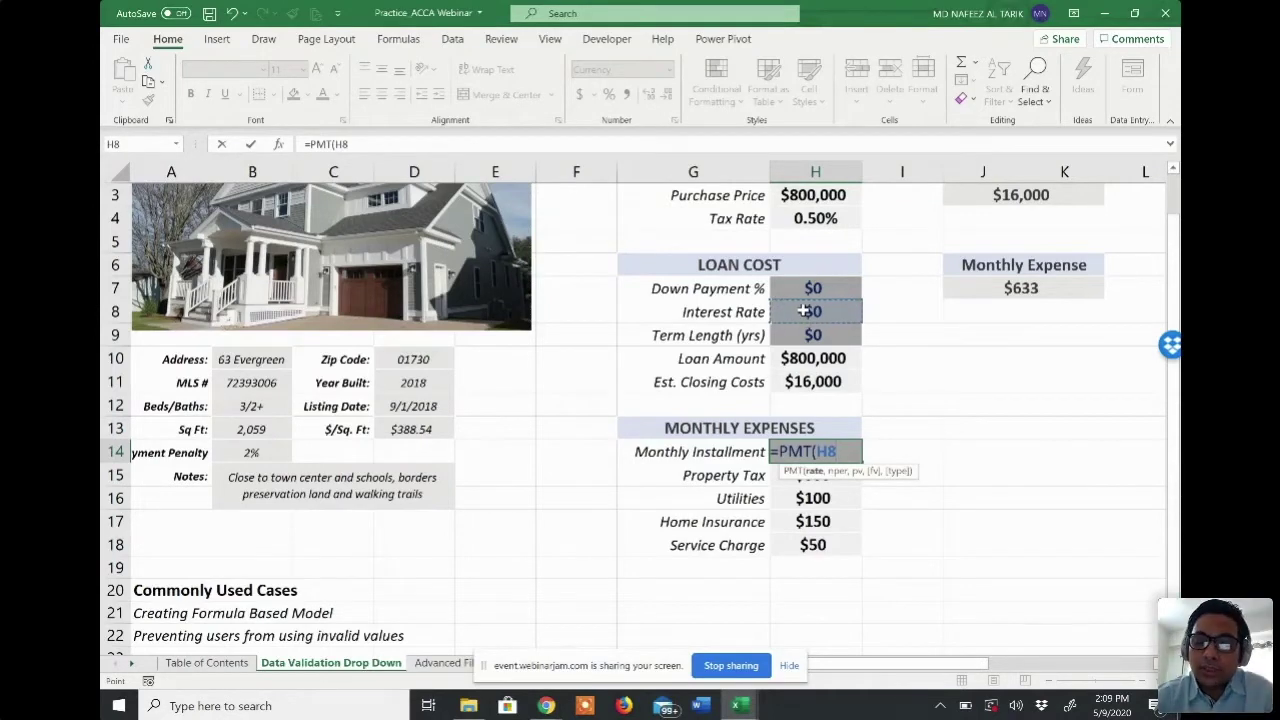
text(/)
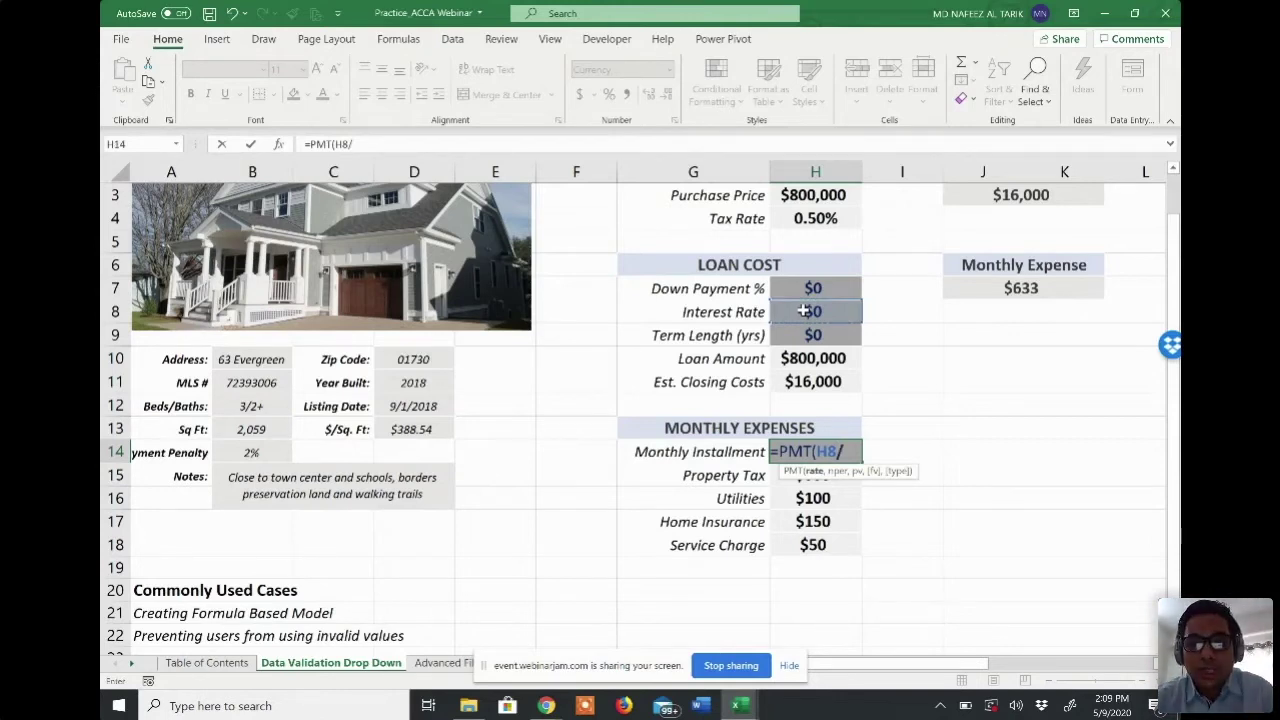
text(12,)
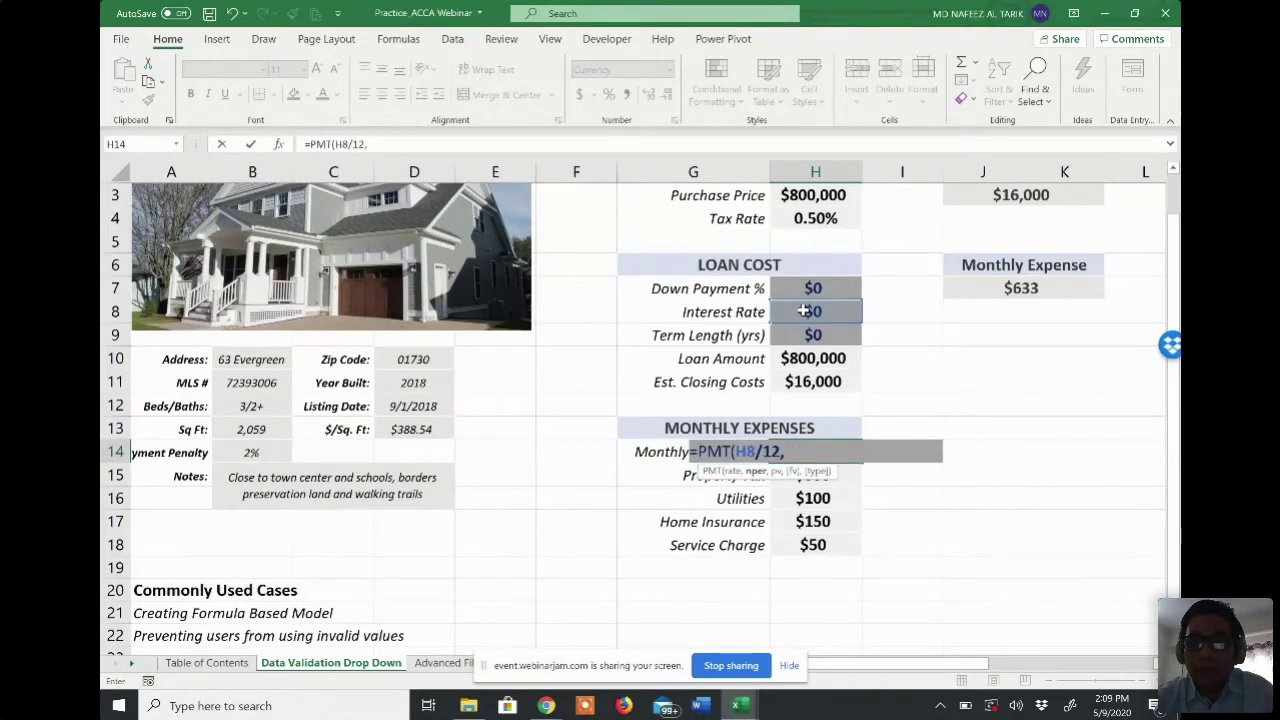
Complete the PMT formula with H9*12 as the number of periods, Loan Amount H10 as present value, and 0 for future value and type
click(799, 333)
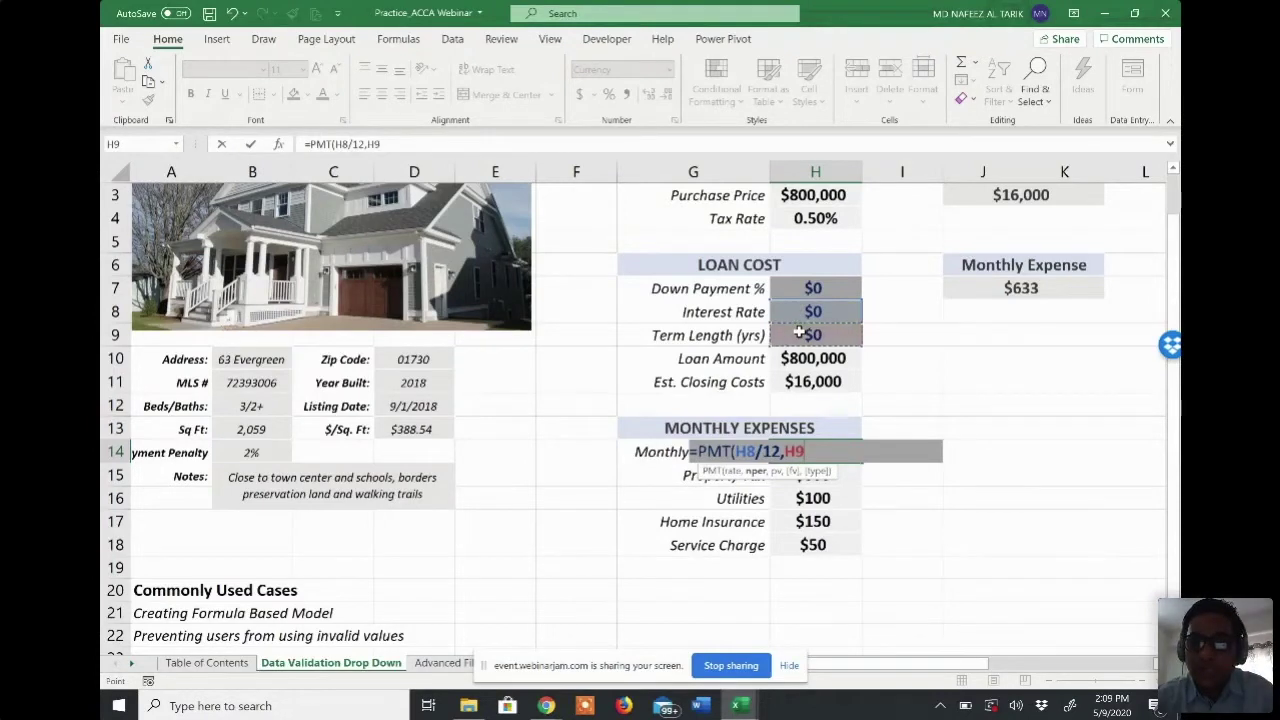
text(*)
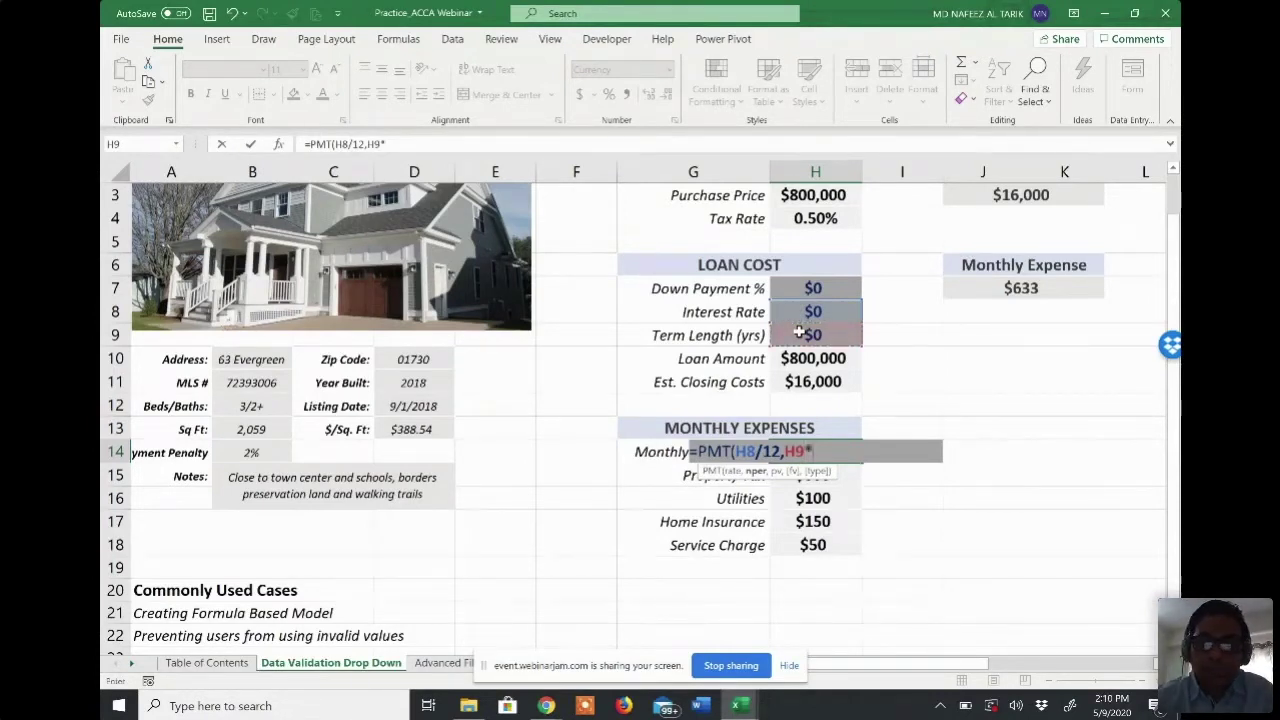
text(12,)
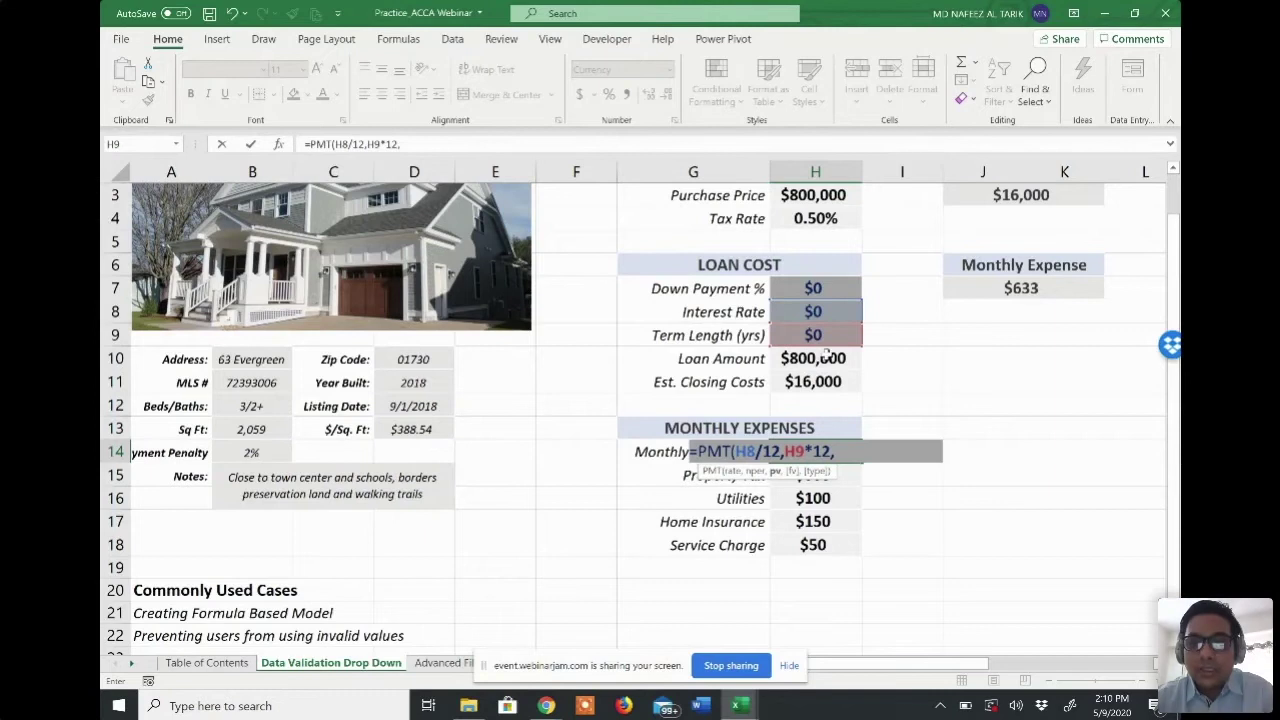
click(823, 358)
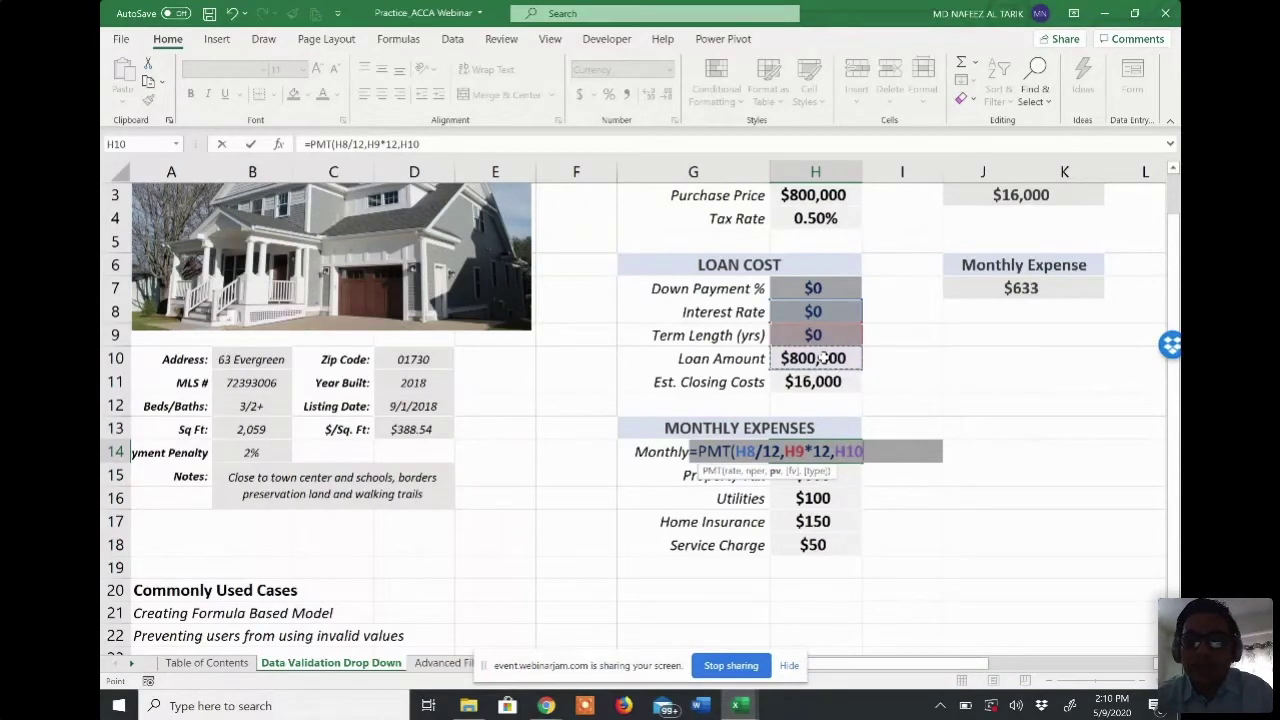
text(,)
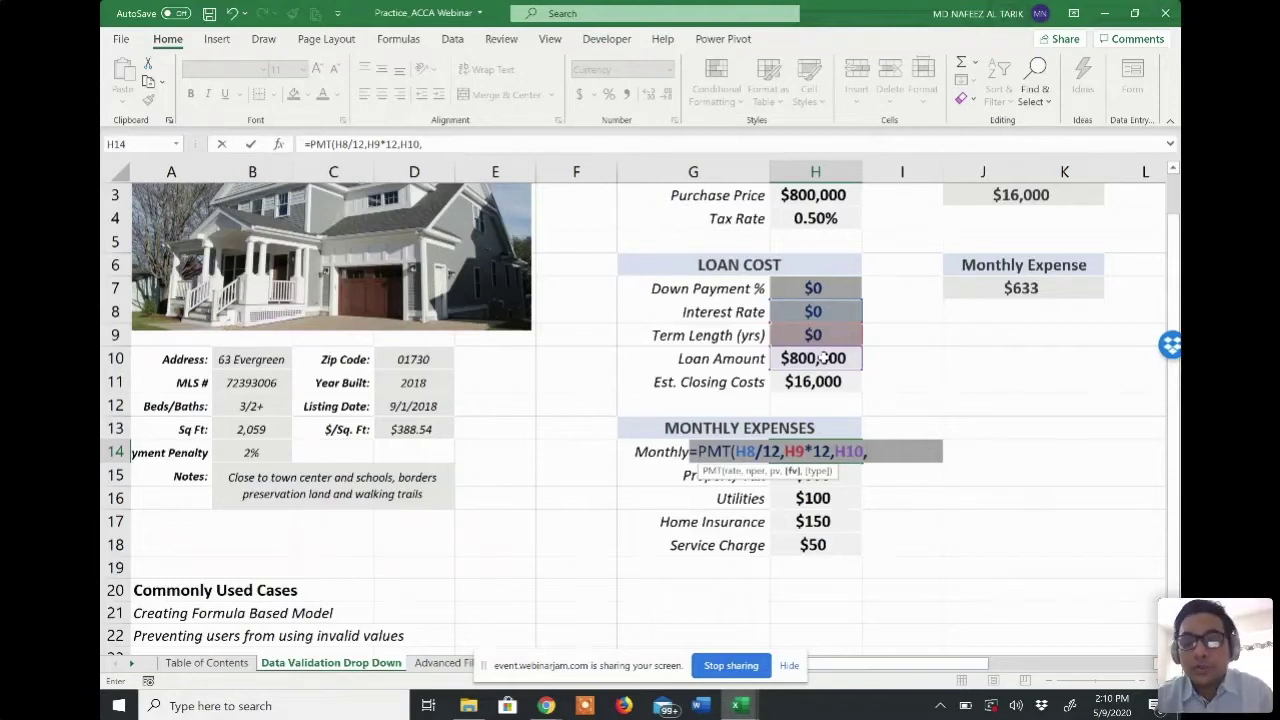
text(0,)
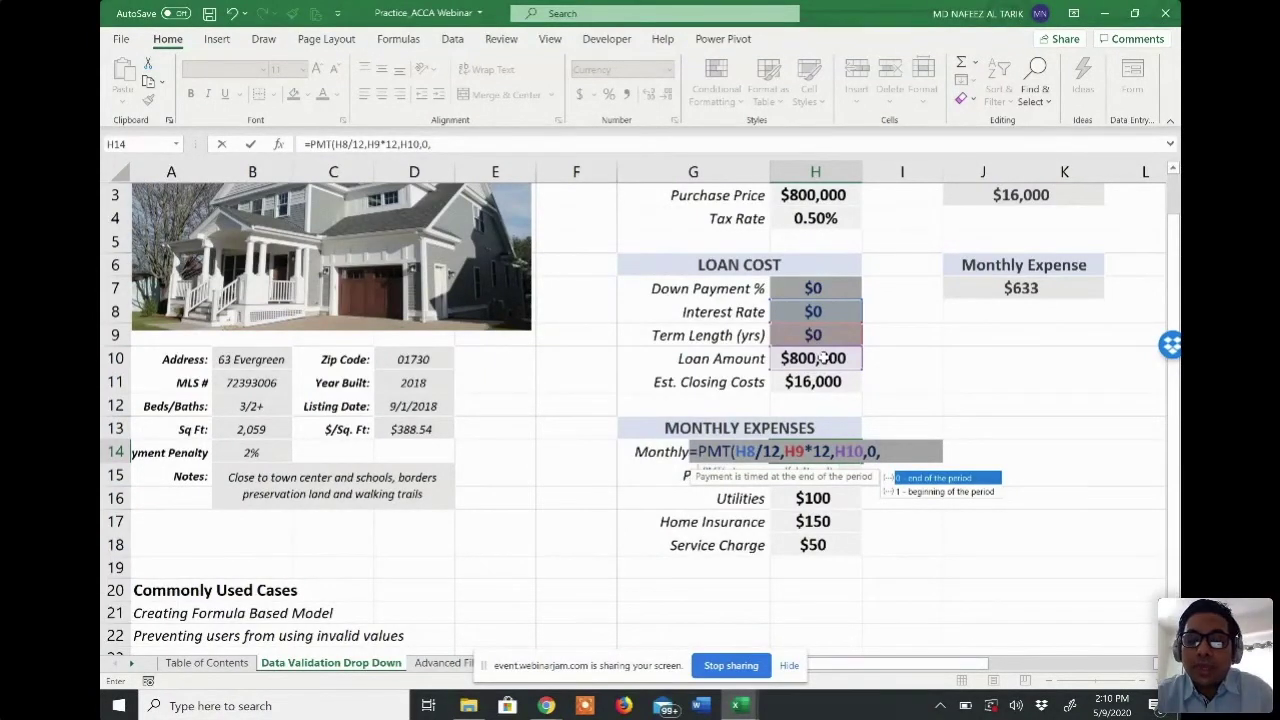
text(0)
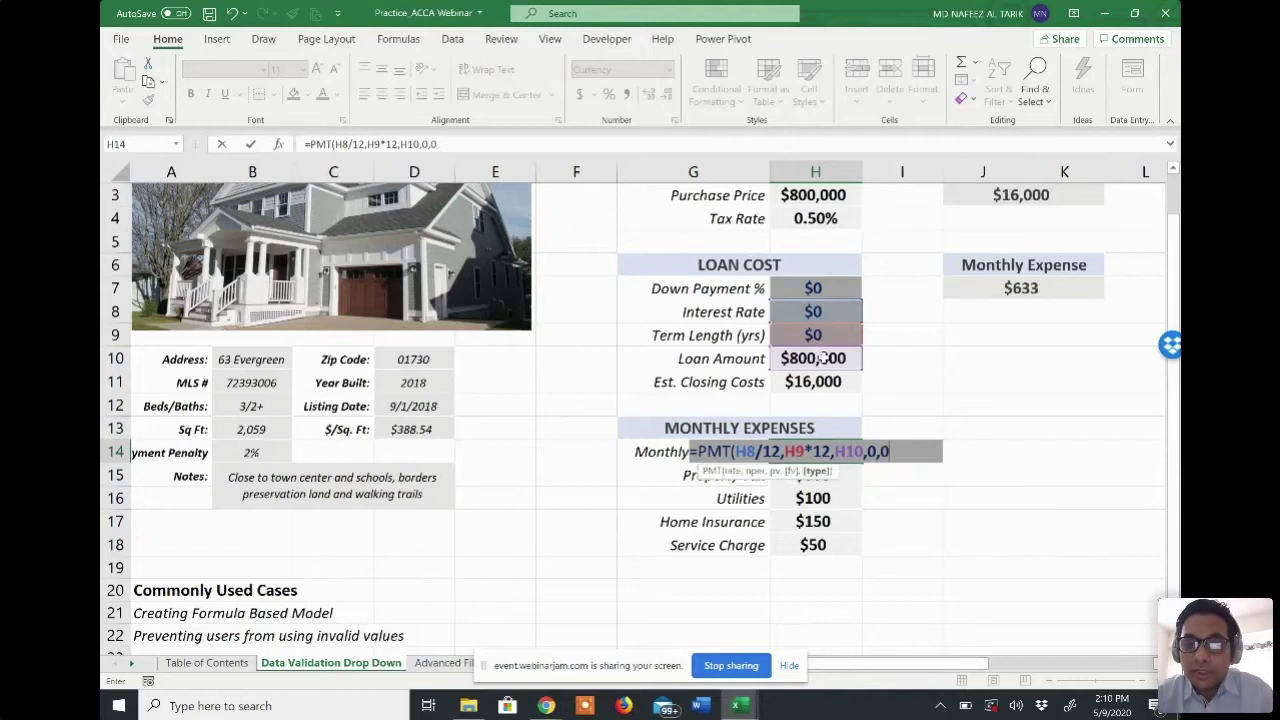
text())
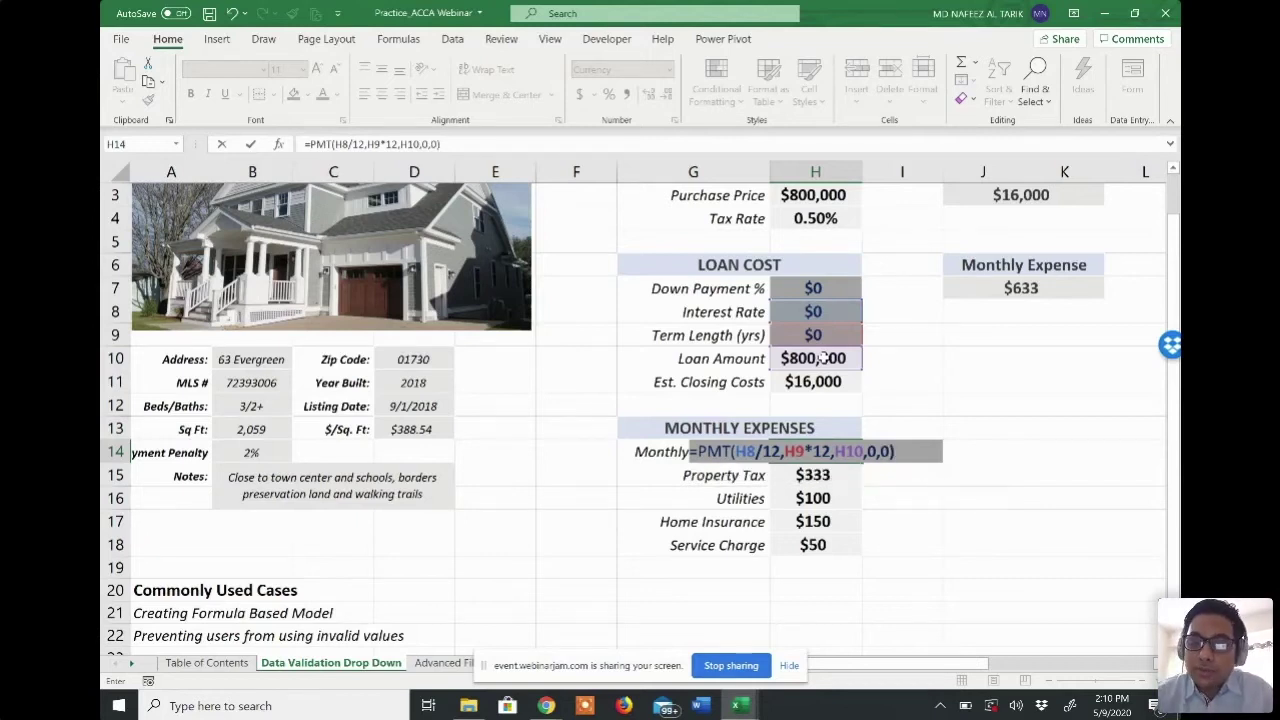
key(Return)
Fill in the Loan Cost inputs with Down Payment 10%, Interest Rate 5% and Term Length 20 years
click(829, 290)
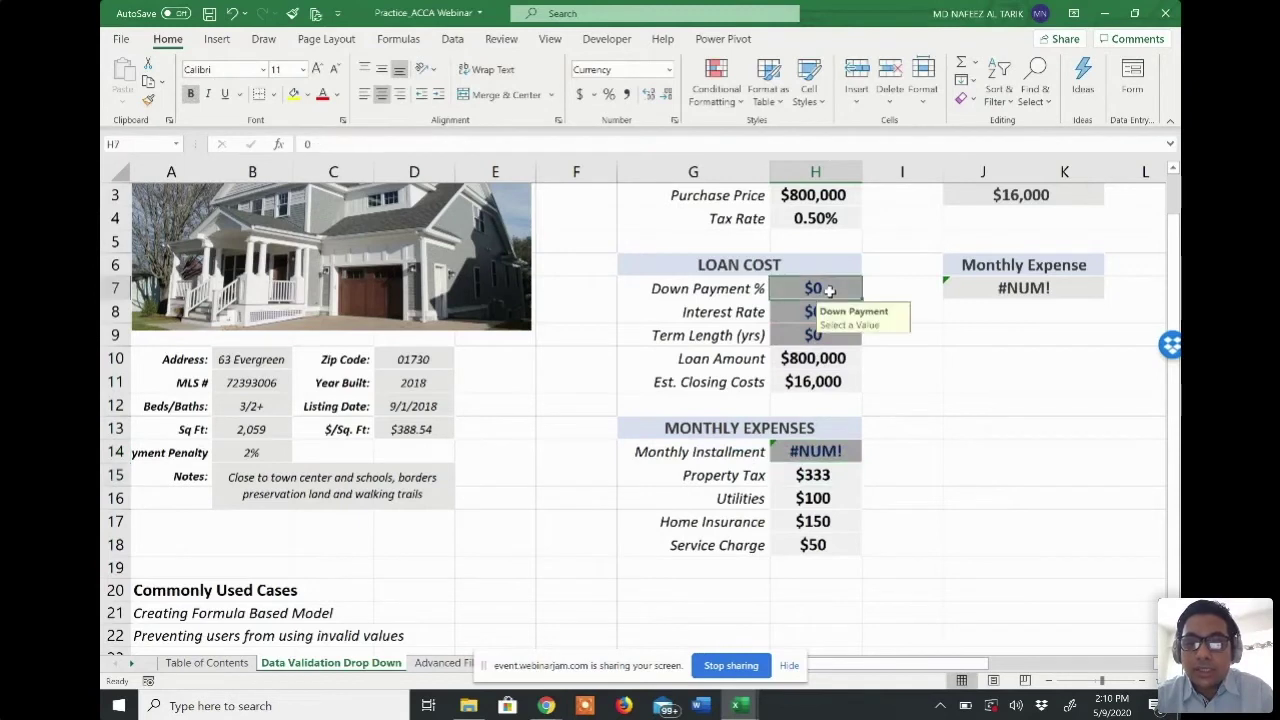
text(10%)
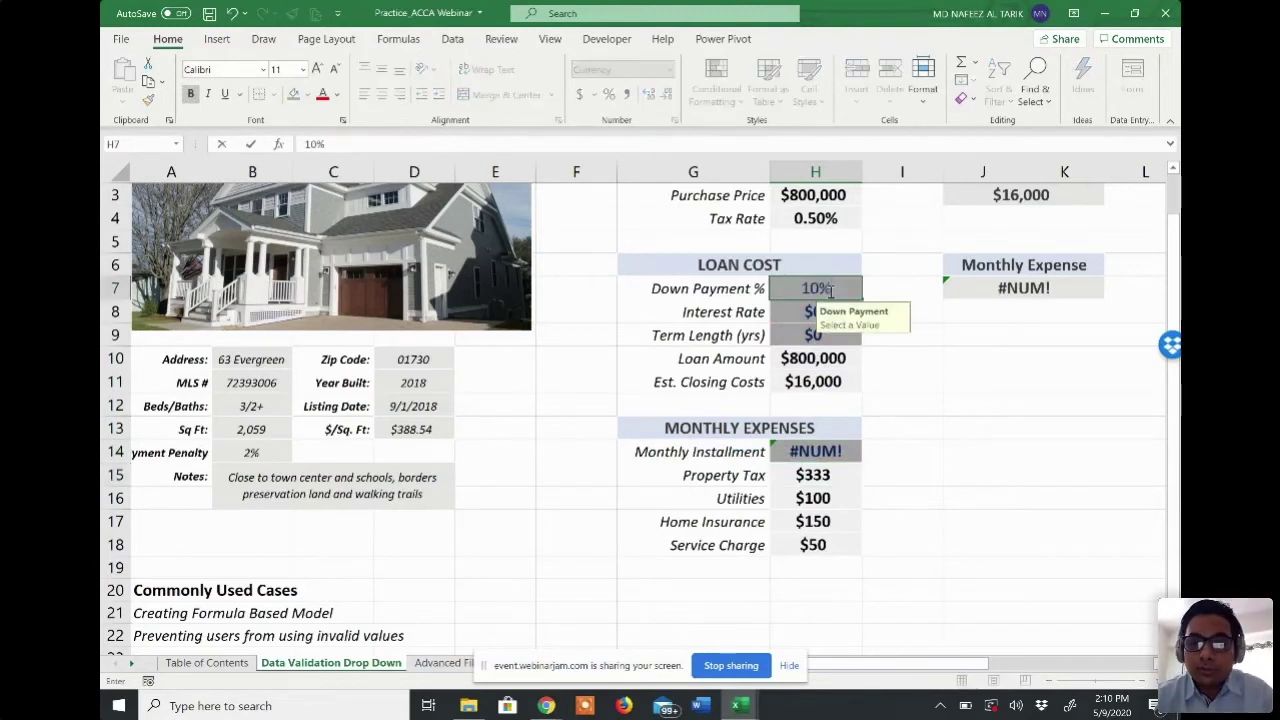
key(Return)
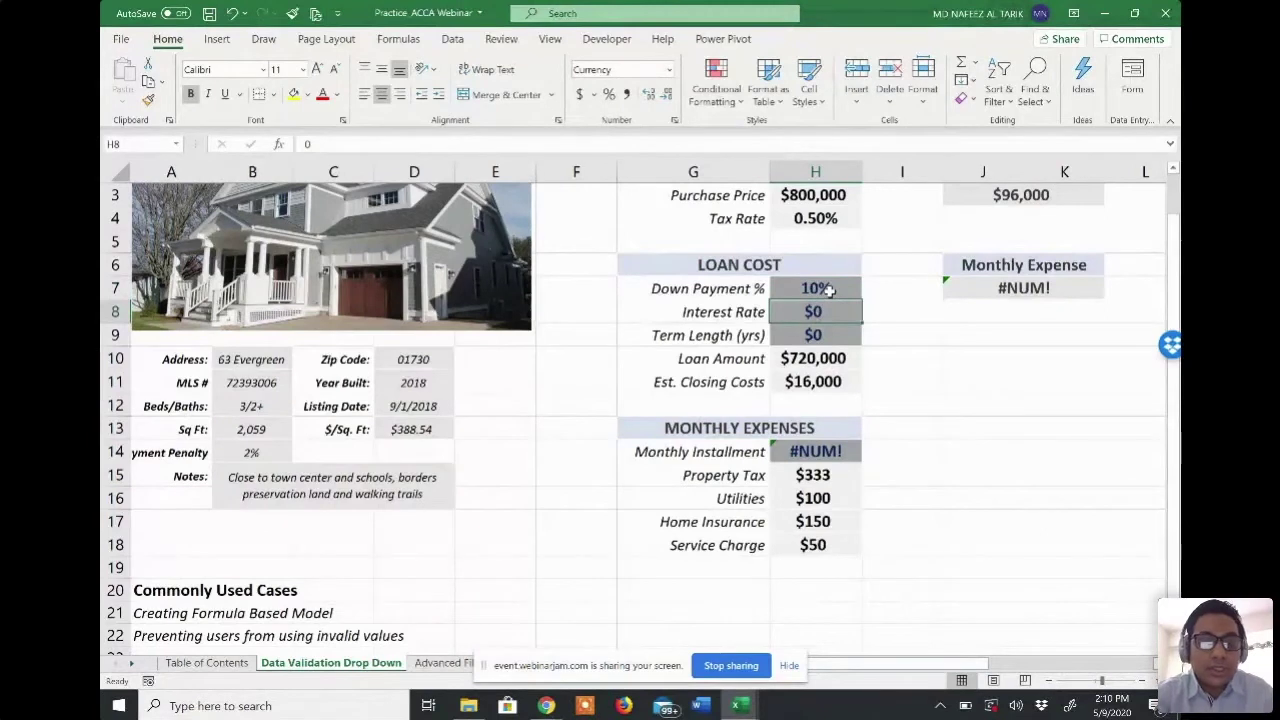
text(5%)
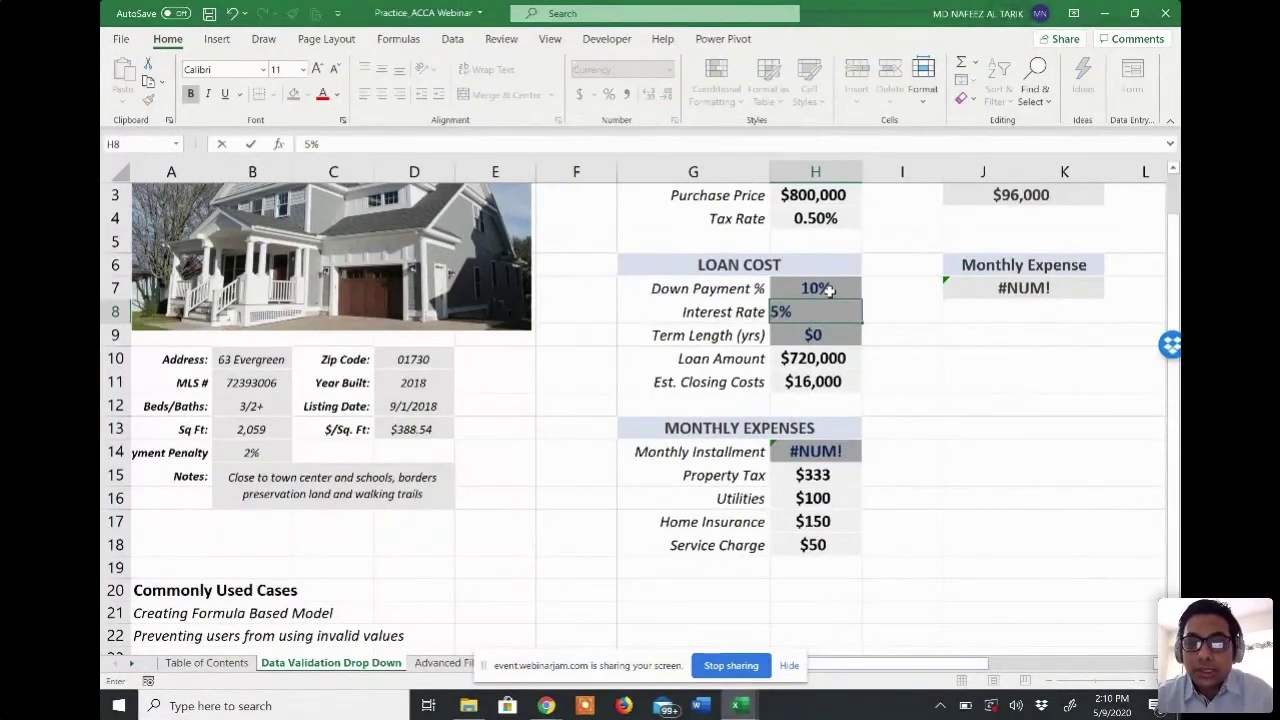
key(Return)
text(20)
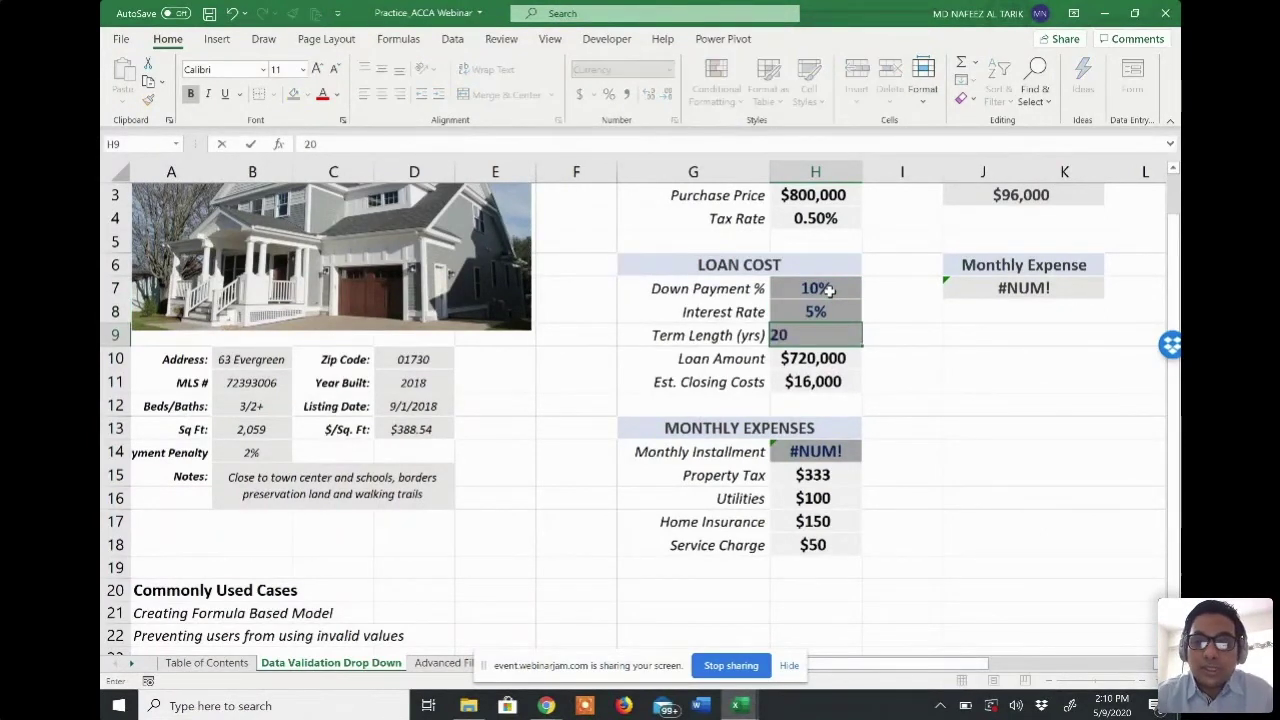
key(Return)
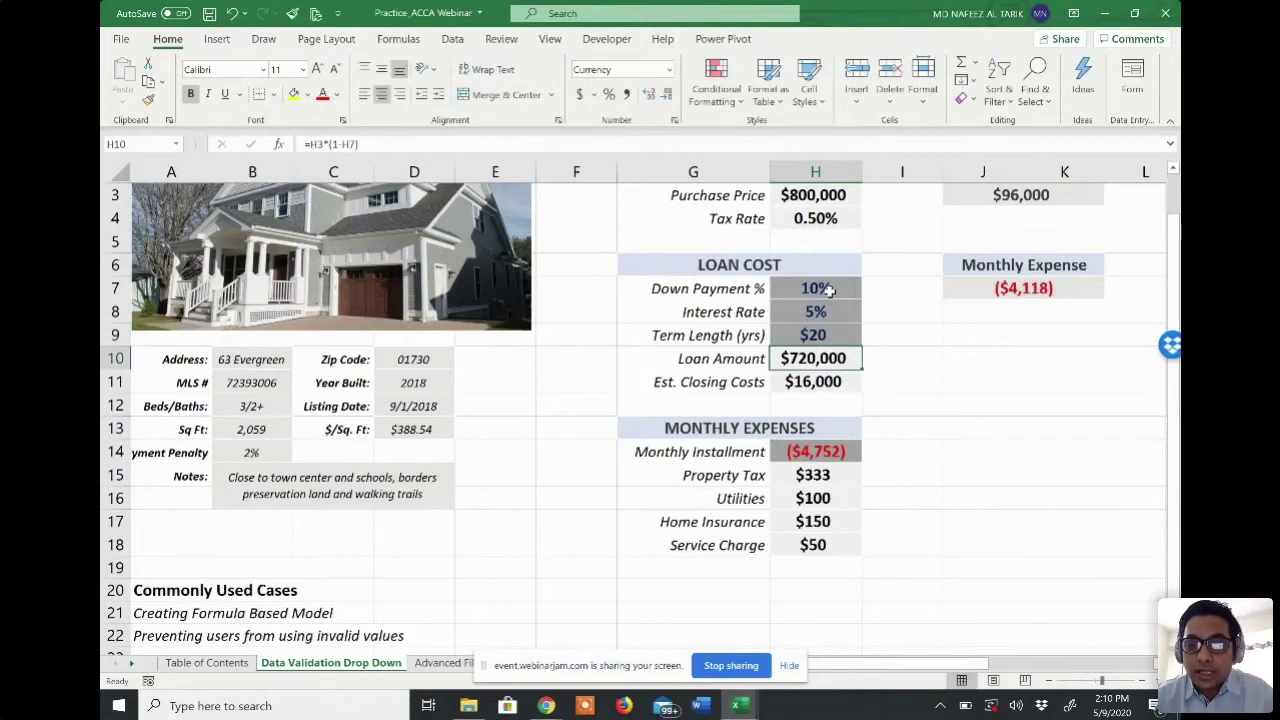
Put a minus sign before PMT in the Monthly Installment formula to reverse its sign
click(814, 453)
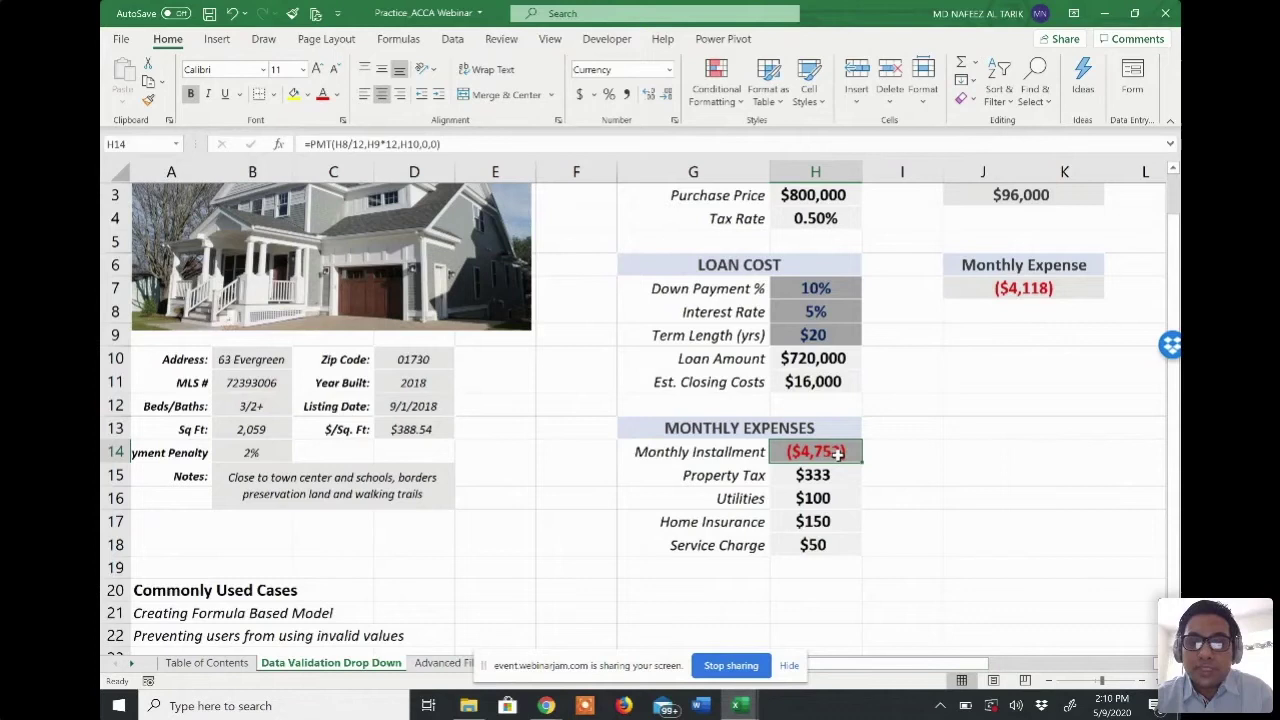
click(312, 144)
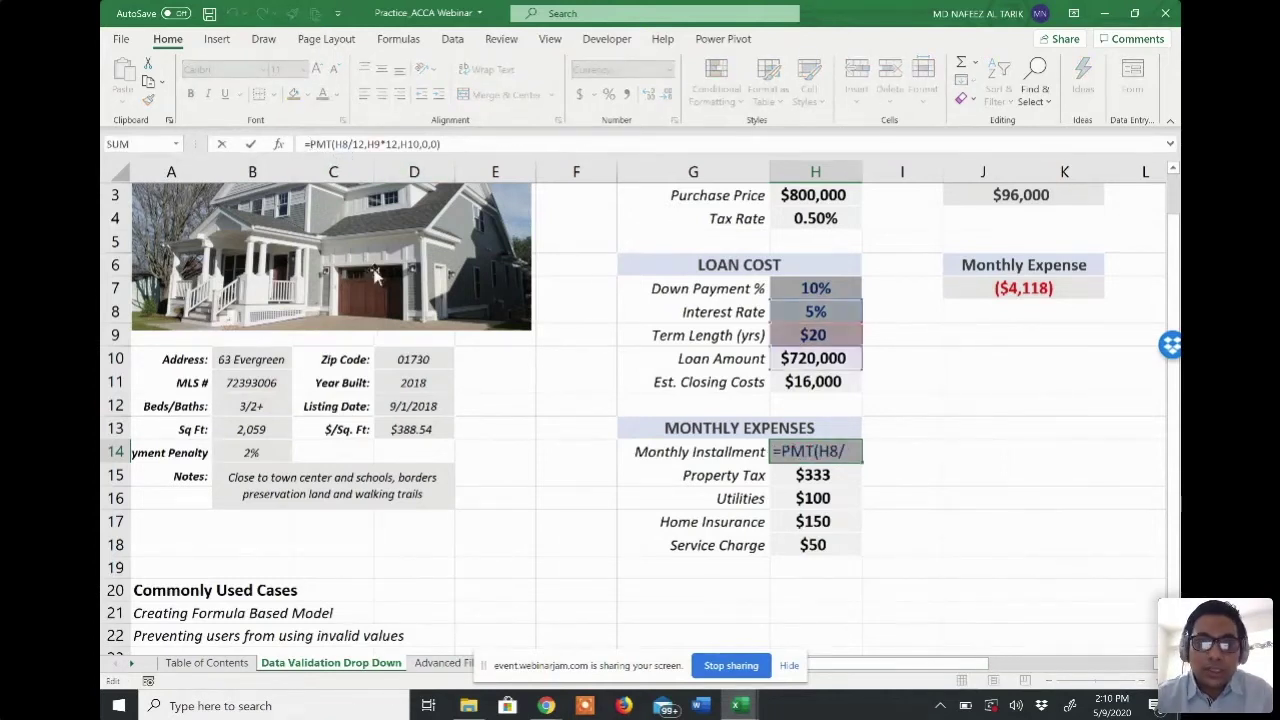
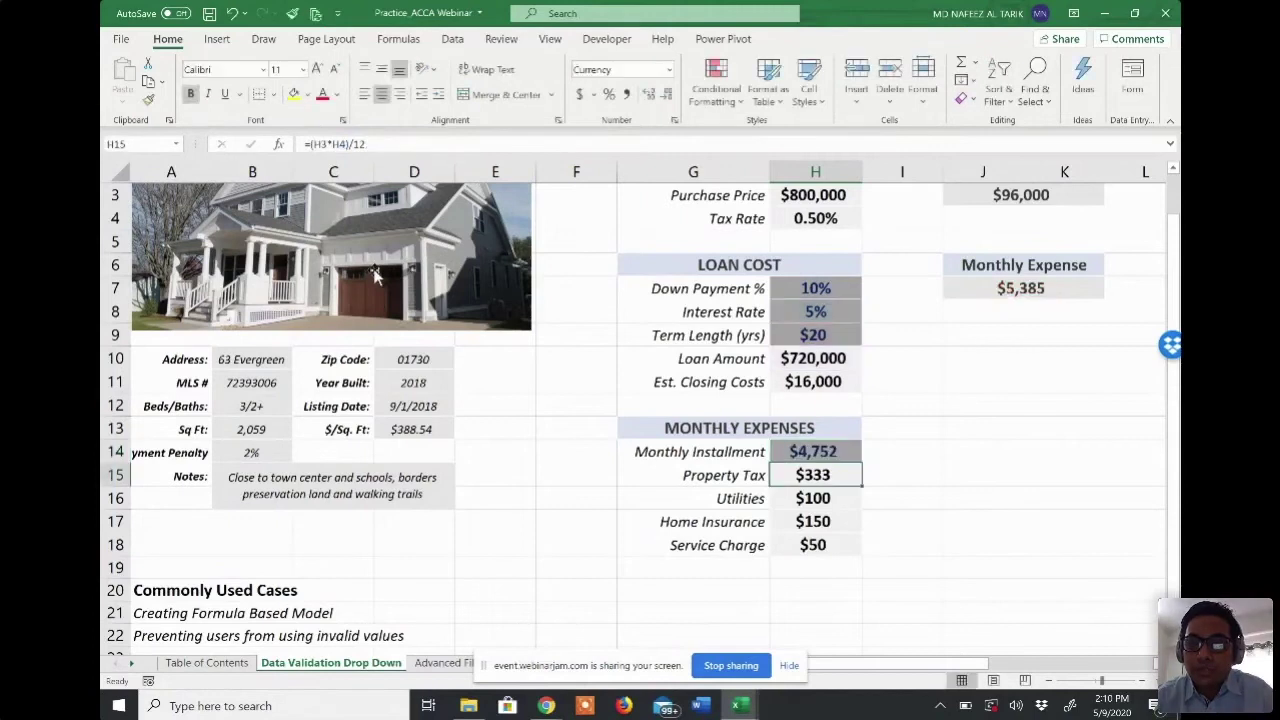
click(815, 451)
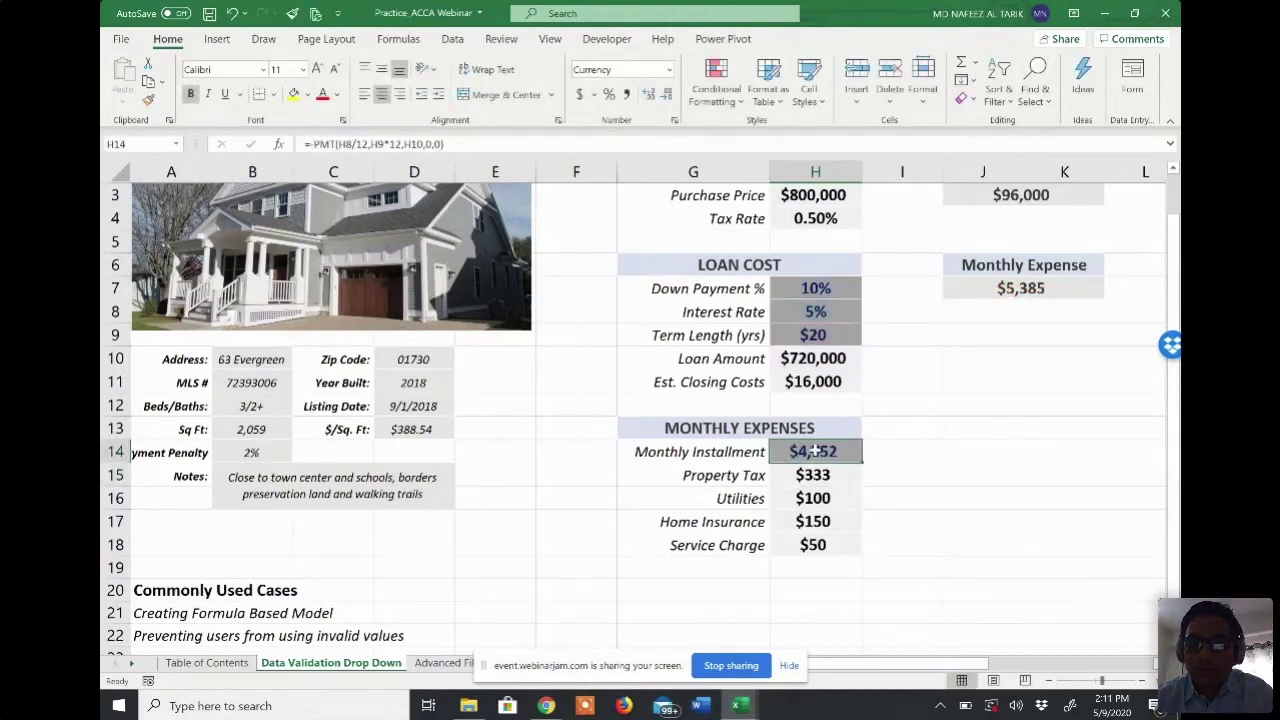
Review the monthly expense items down to Service Charge and the SUM formula behind the Monthly Expense total
key(Down)
key(Down)
key(Down)
key(Down)
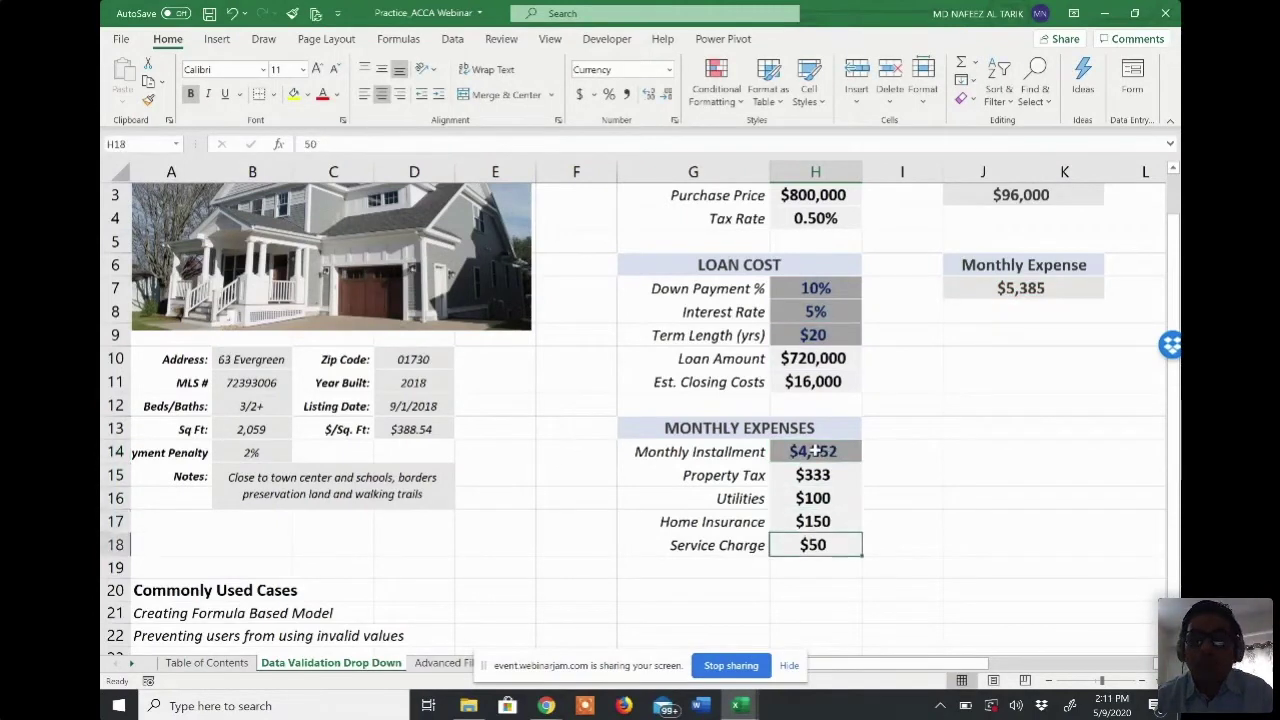
click(1005, 288)
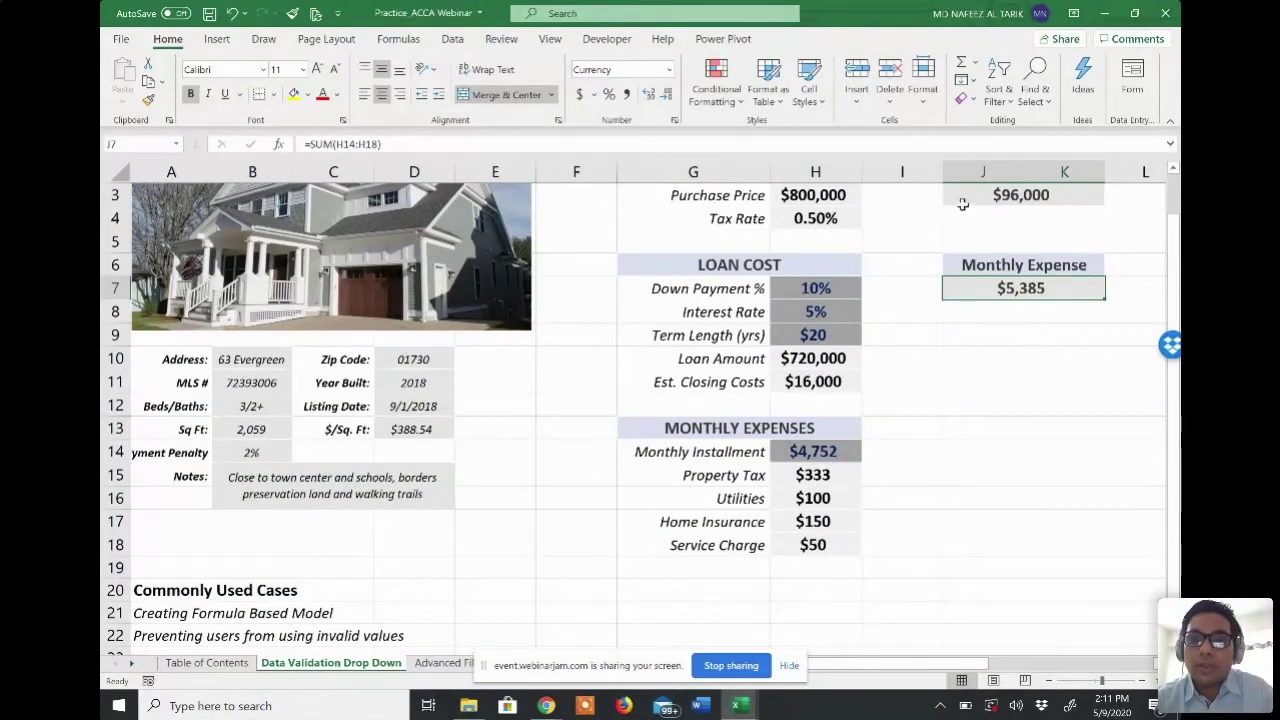
Add list data validation to the Down Payment % cell with the source values 10%, 20%, 25%
click(826, 284)
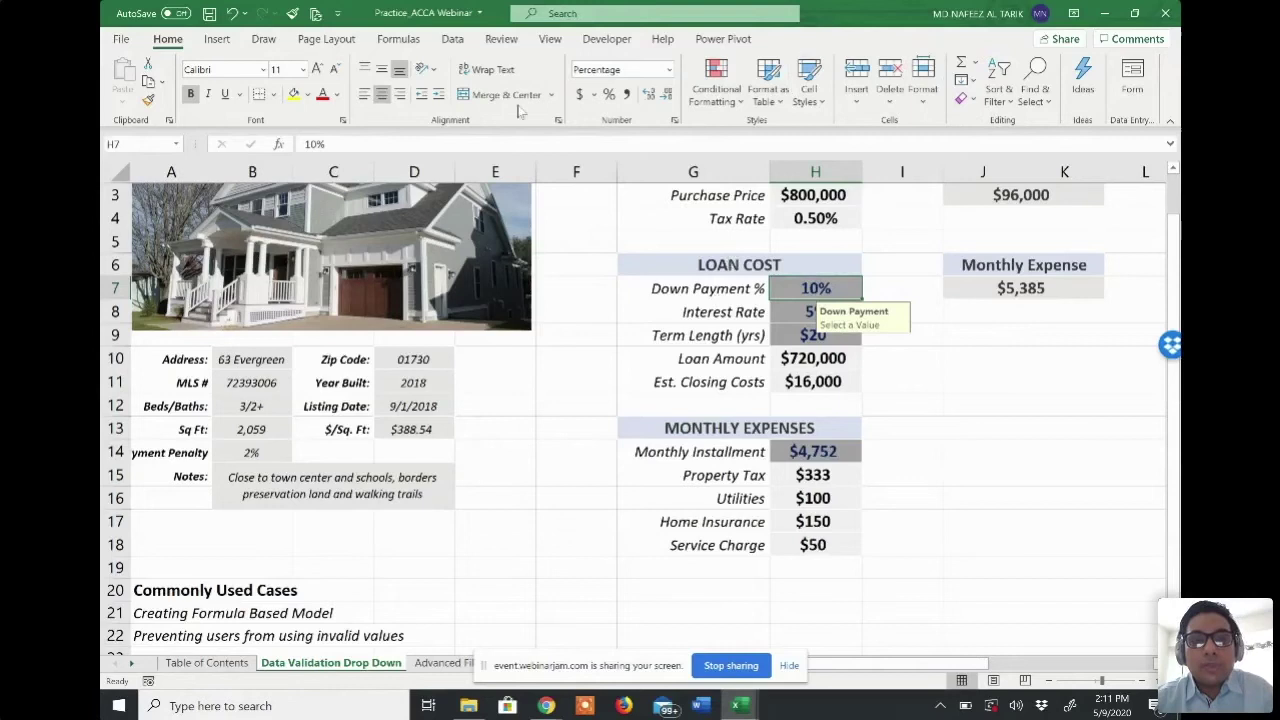
click(453, 39)
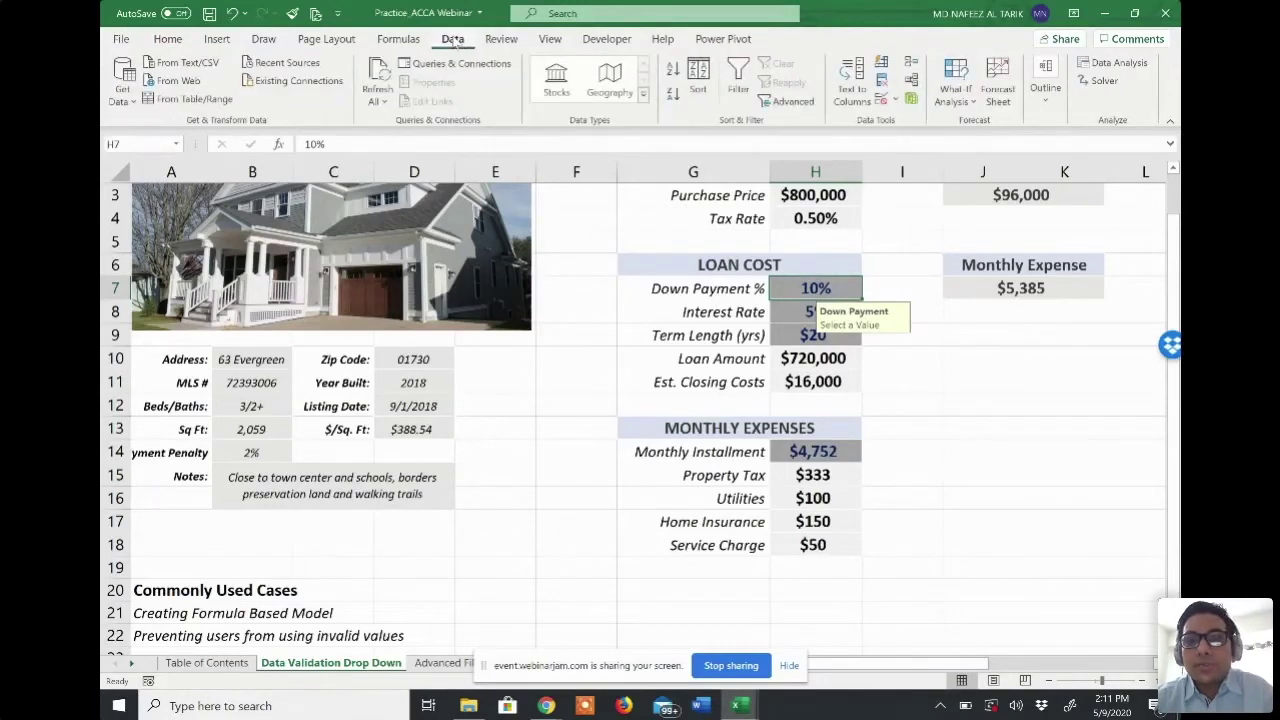
click(896, 100)
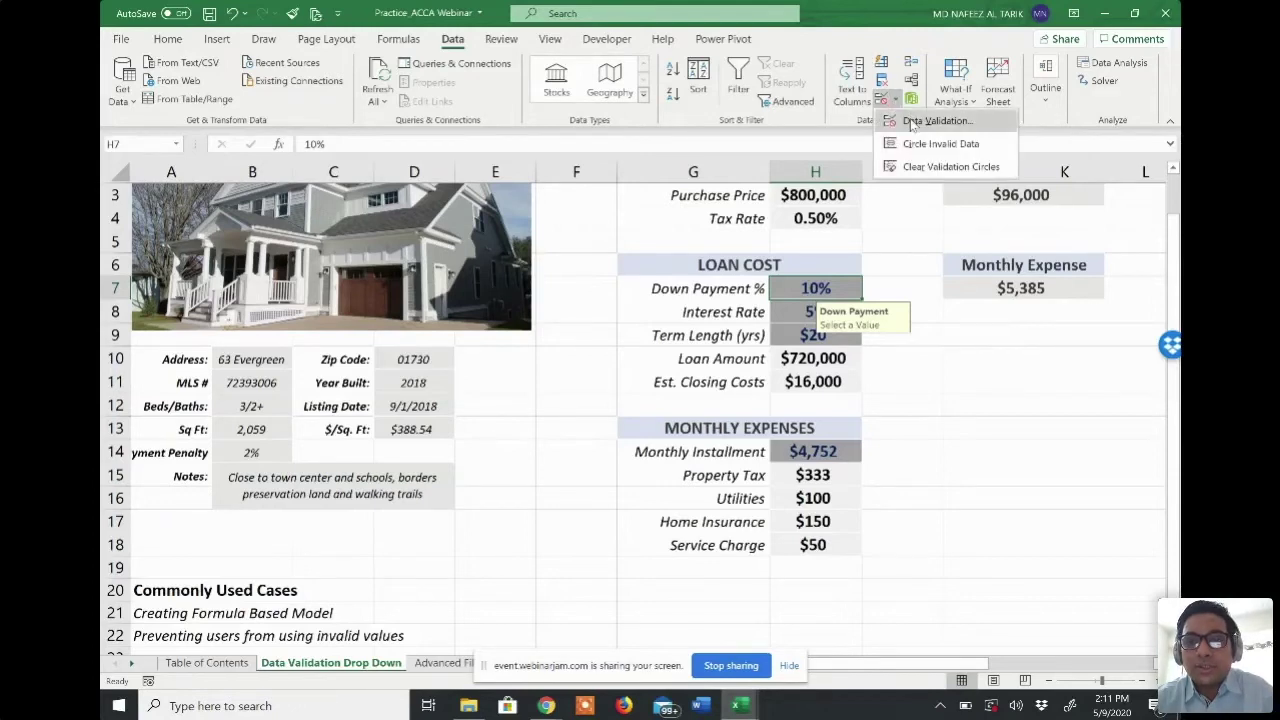
click(910, 118)
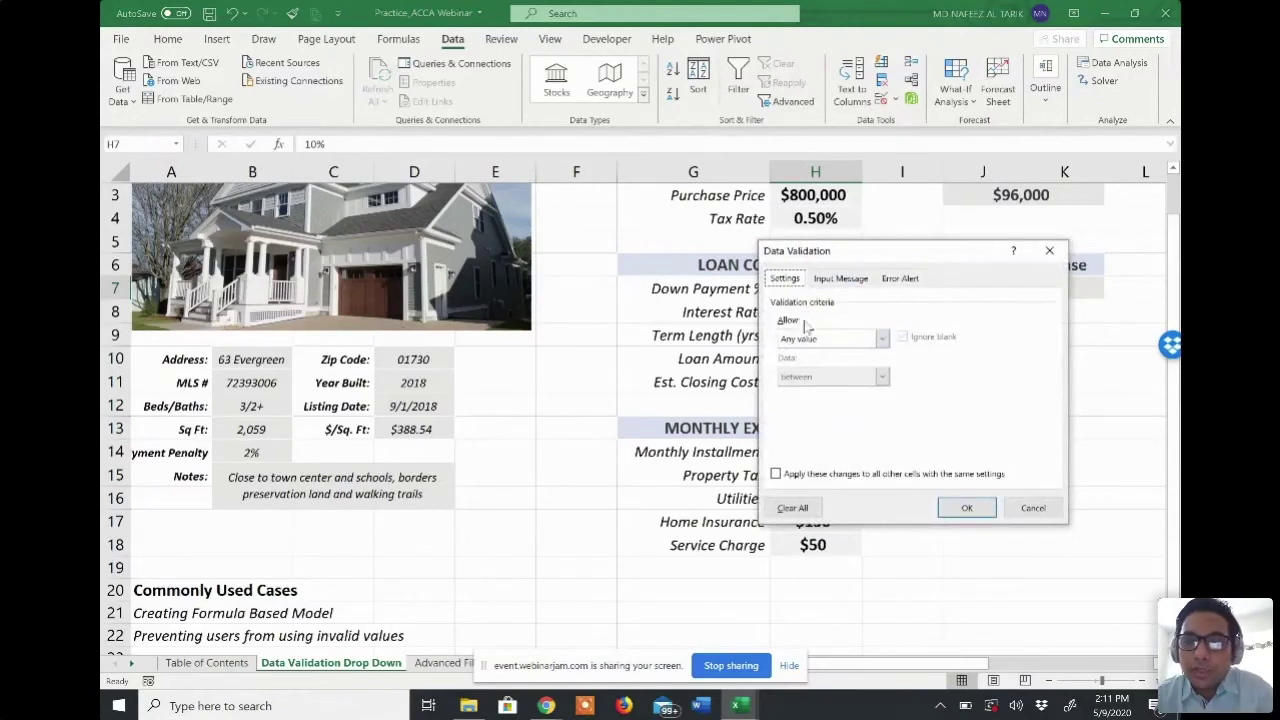
click(882, 340)
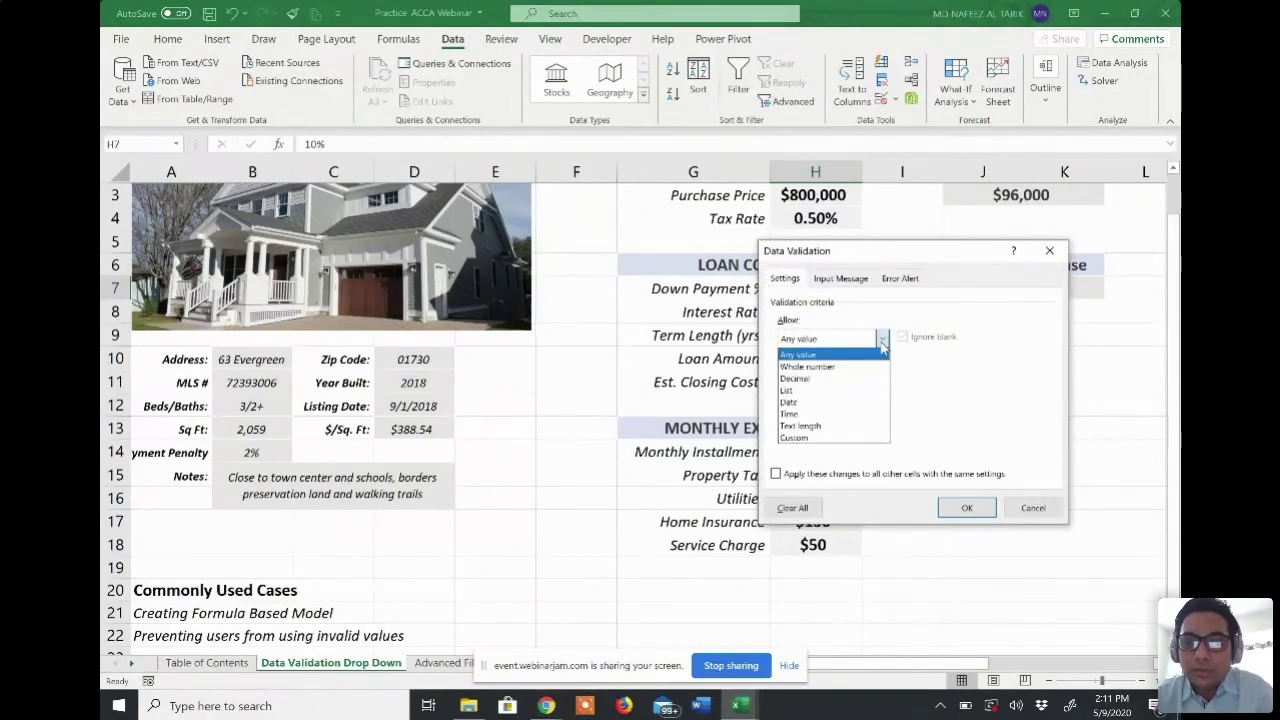
click(836, 390)
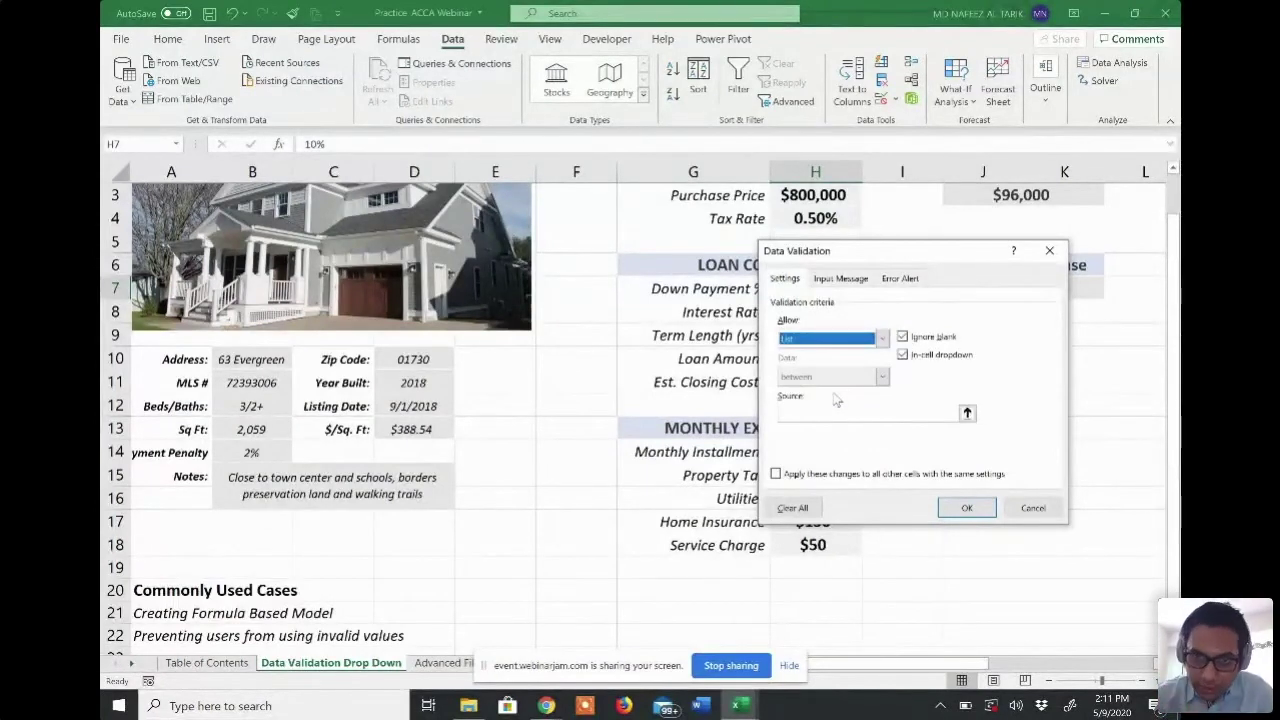
click(830, 416)
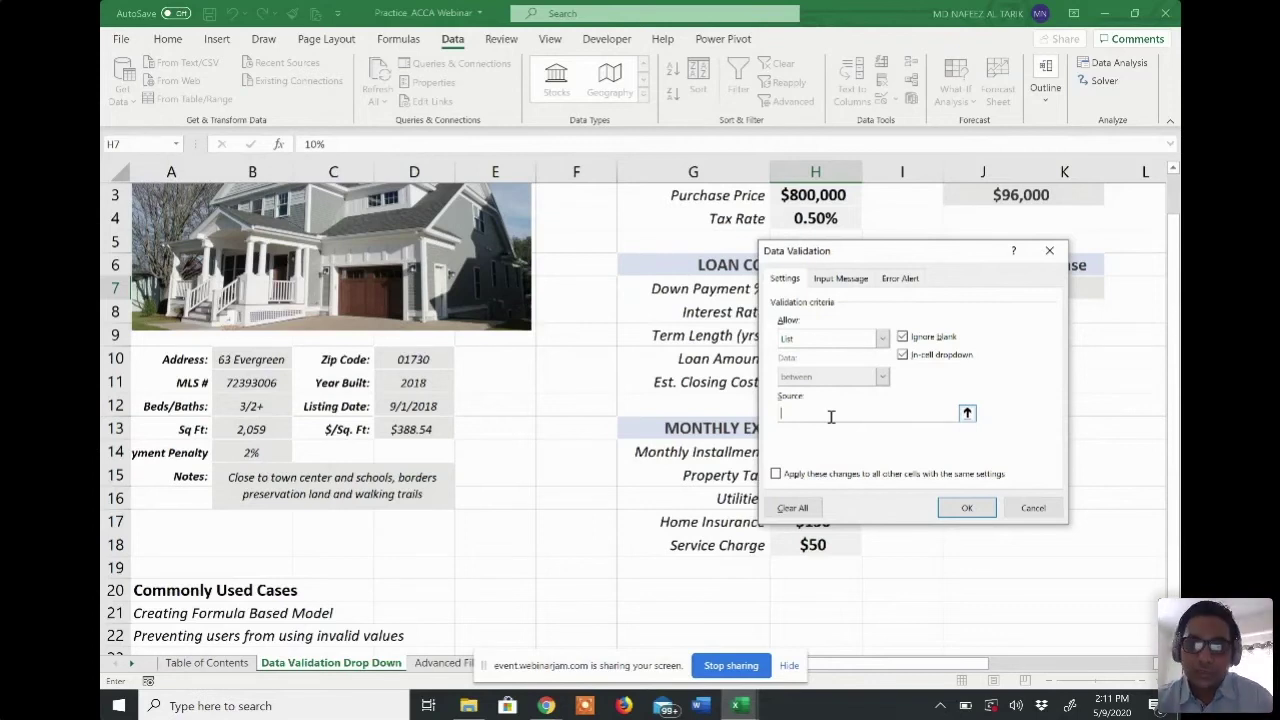
drag(882, 253, 983, 260)
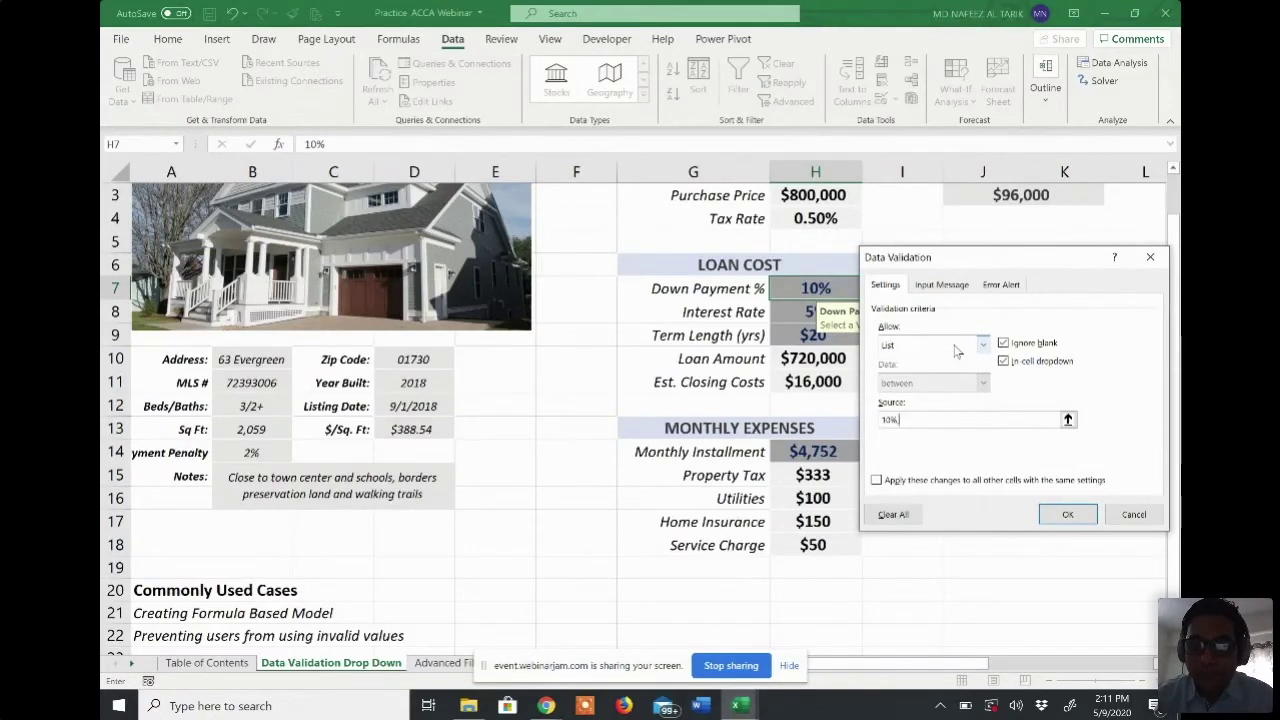
text(%, 20%,)
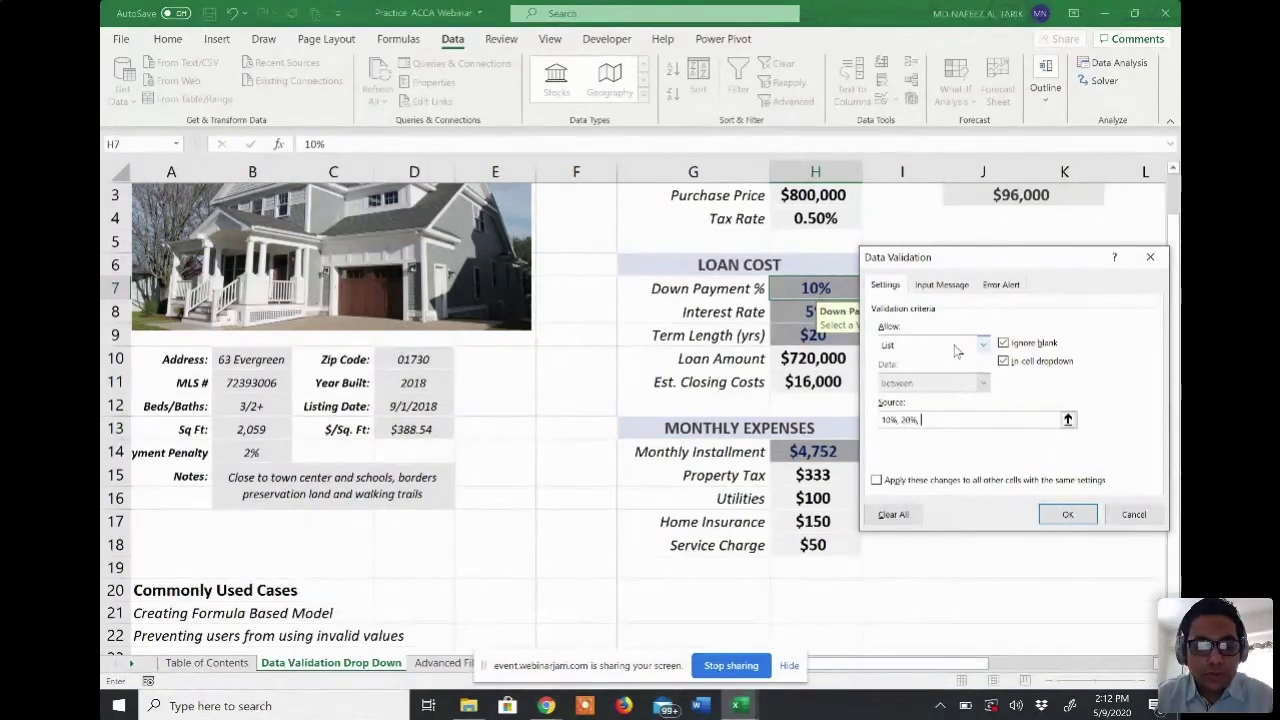
text( 25%)
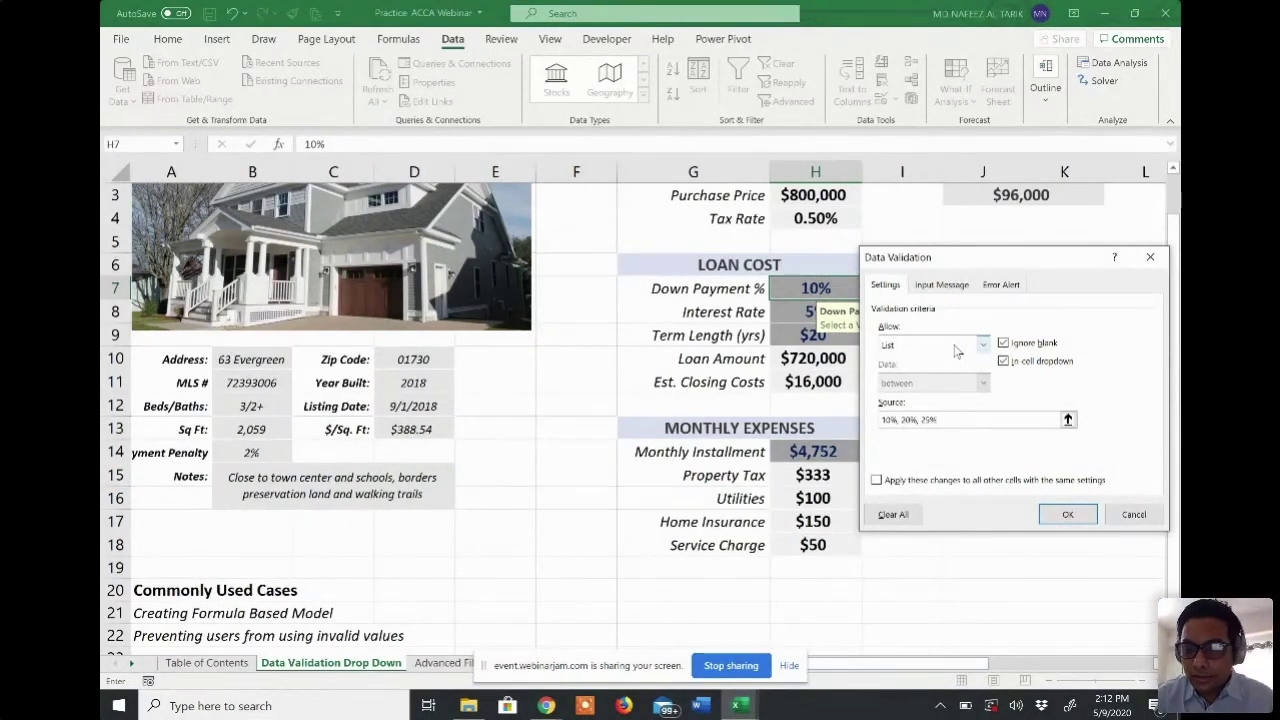
click(1052, 513)
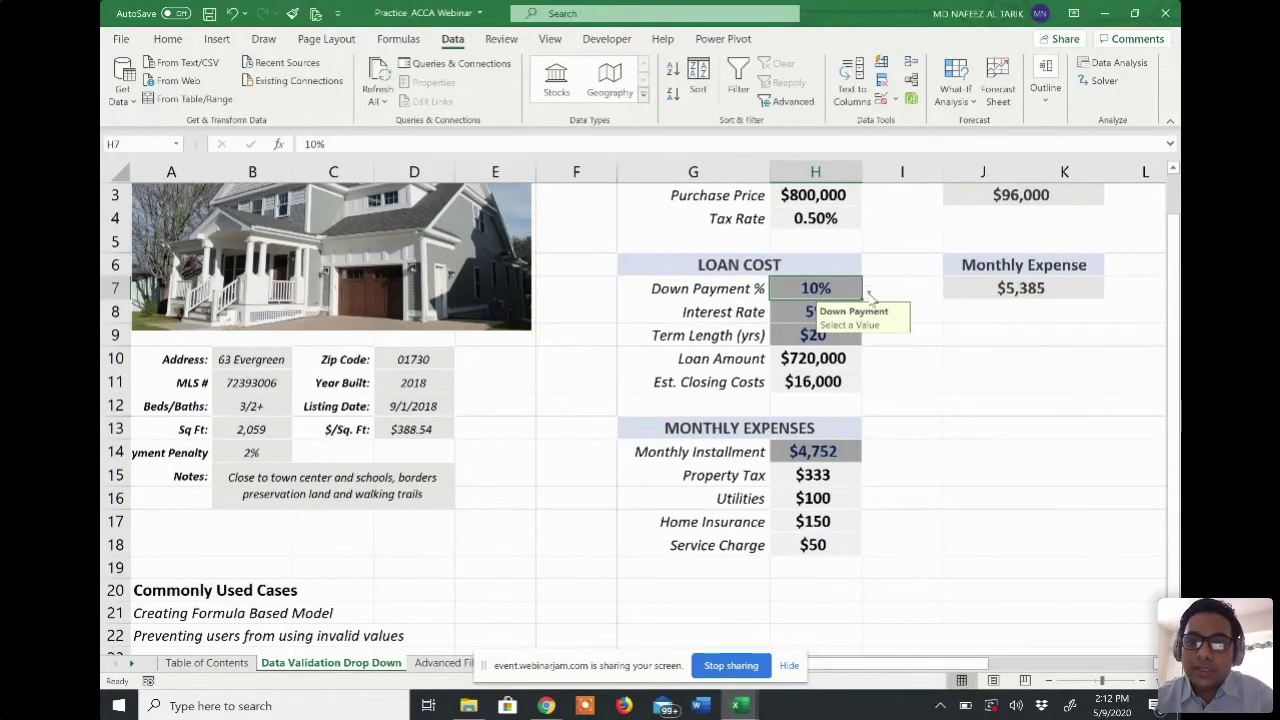
Test the Down Payment drop-down by choosing 20% and then 25%, and check the Monthly Expense and Loan Amount cells
click(868, 290)
click(850, 340)
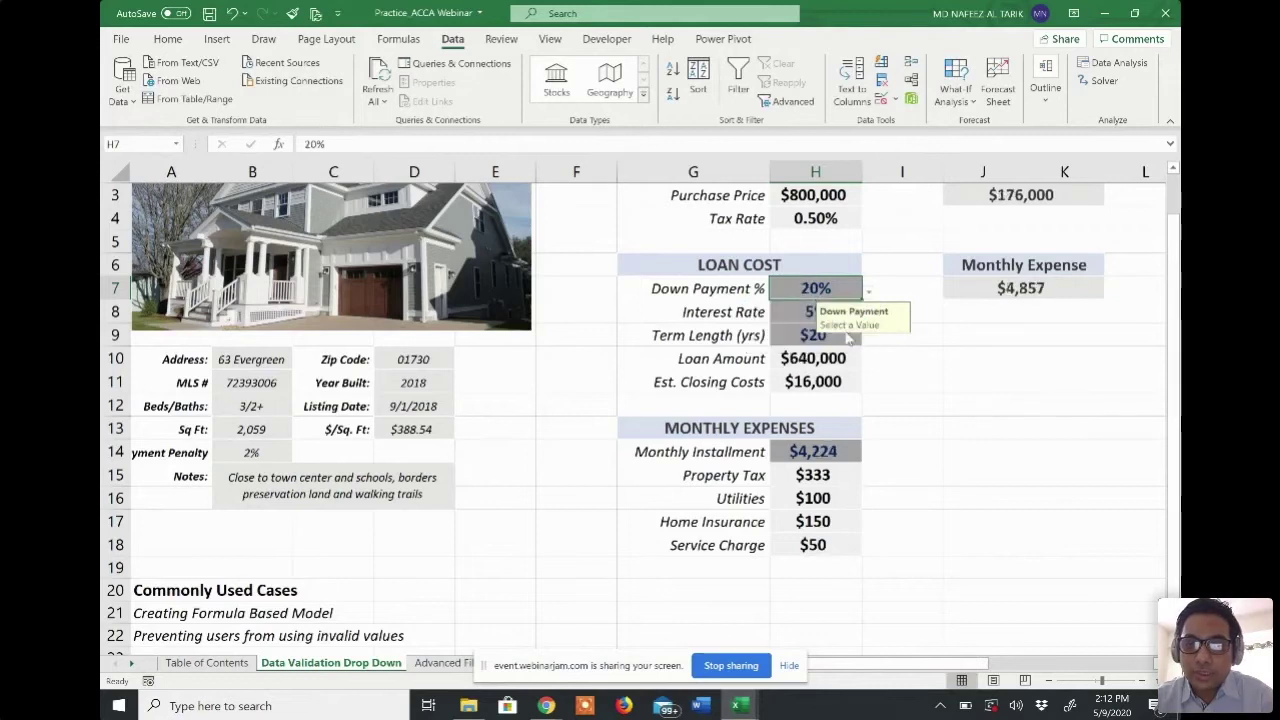
click(869, 293)
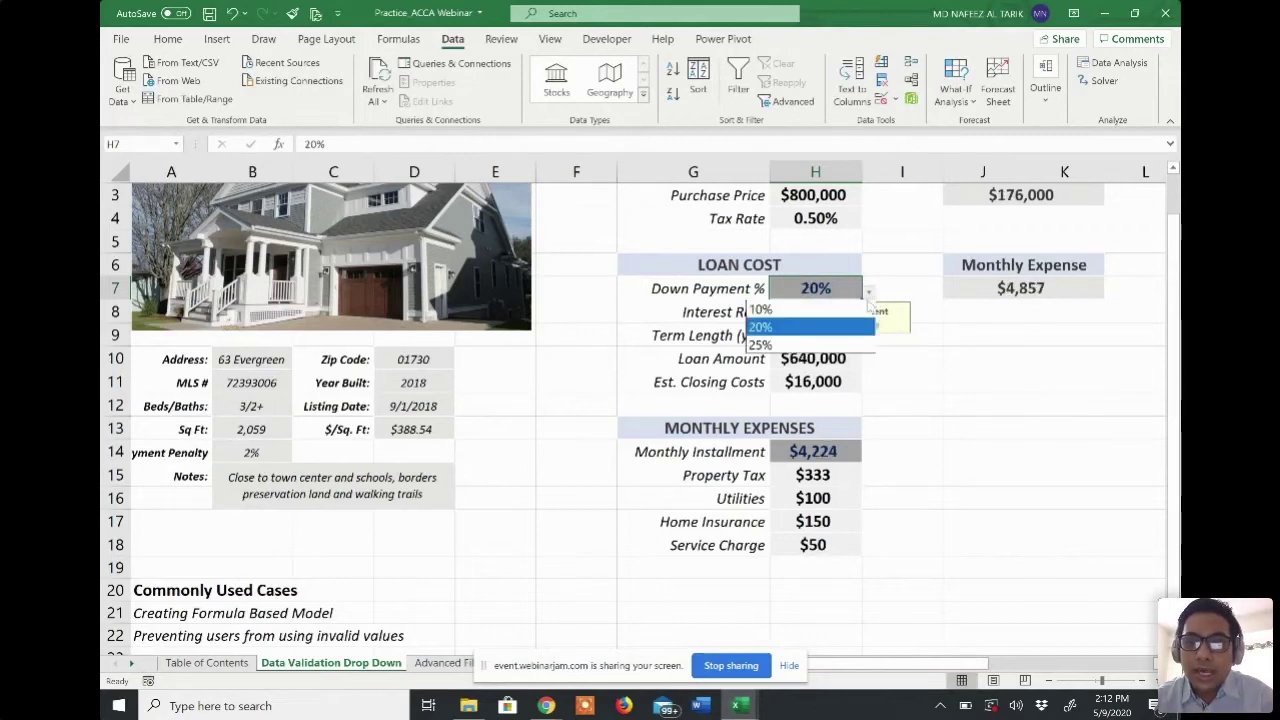
click(850, 343)
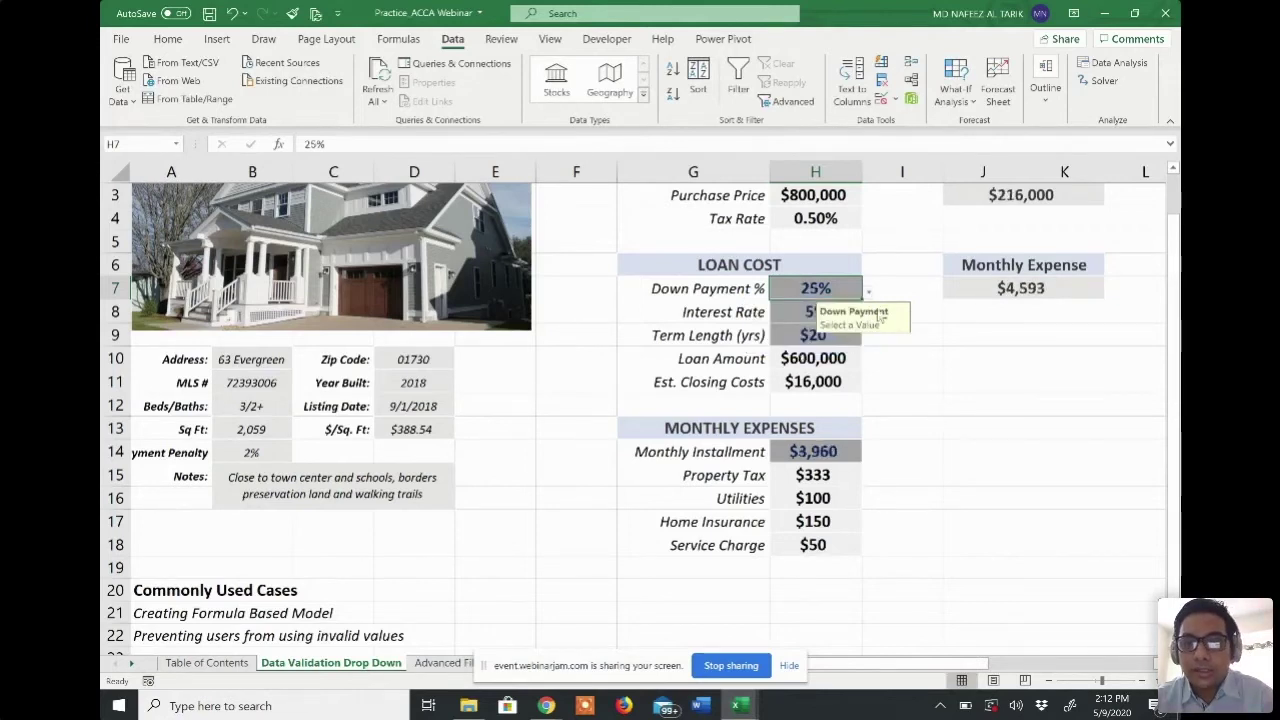
click(972, 284)
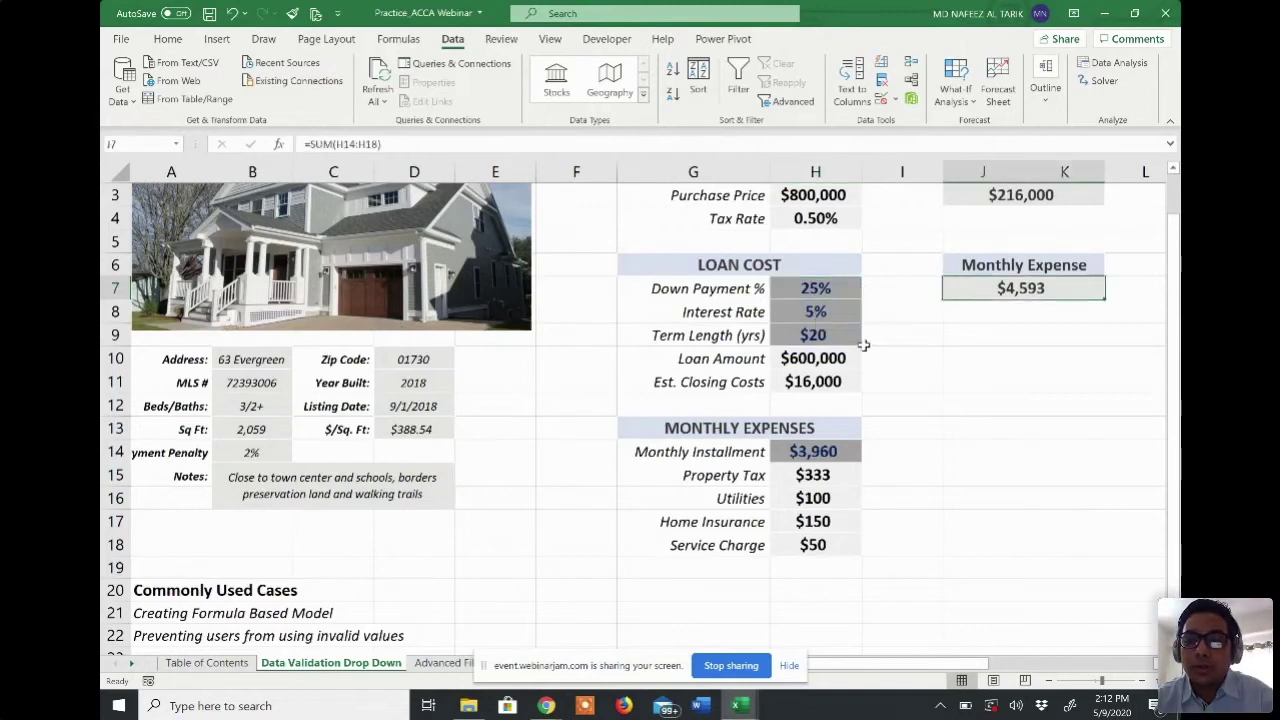
click(812, 358)
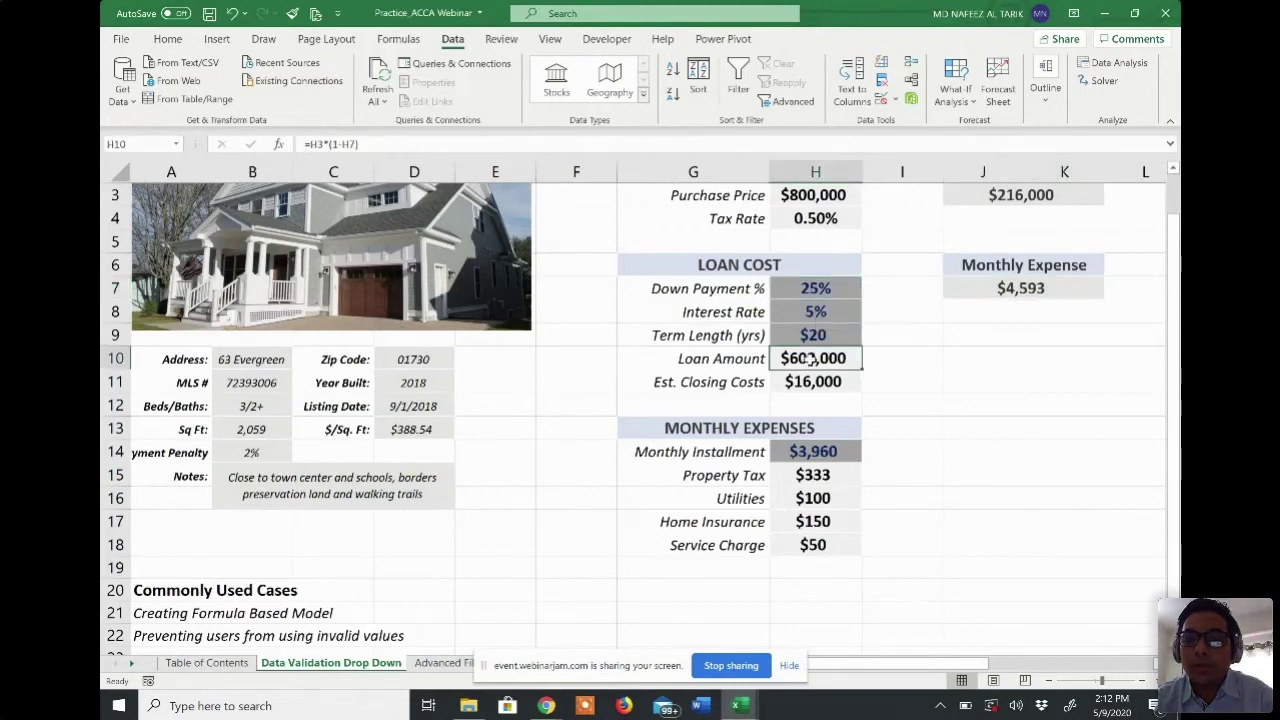
click(830, 288)
Add list data validation to the Interest Rate cell with the source values 3%, 4%, 5%
click(815, 311)
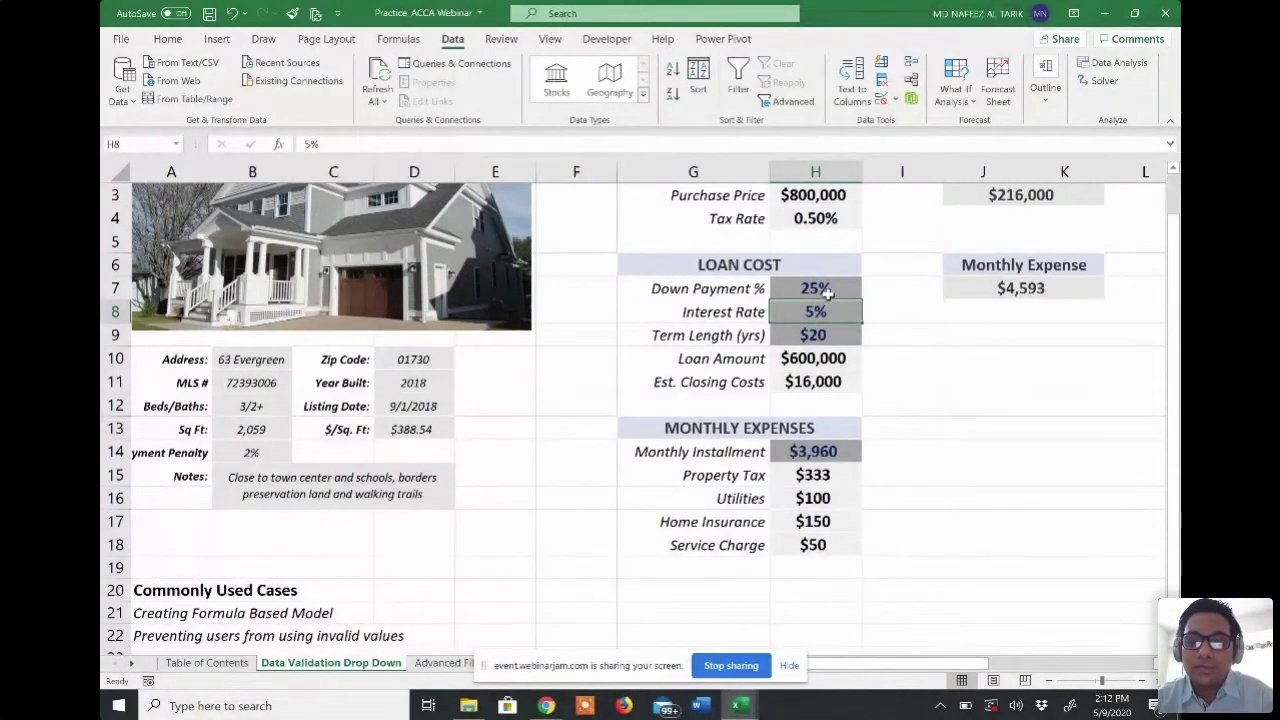
click(896, 100)
click(898, 121)
click(983, 345)
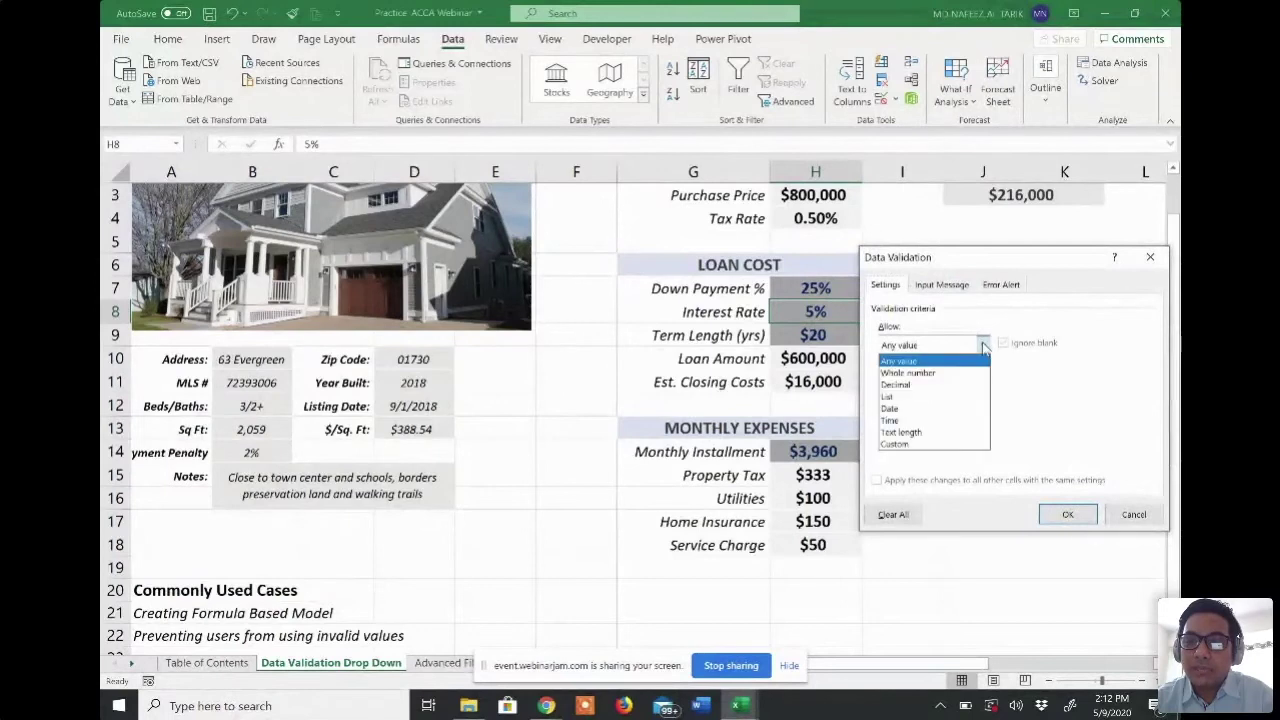
click(958, 398)
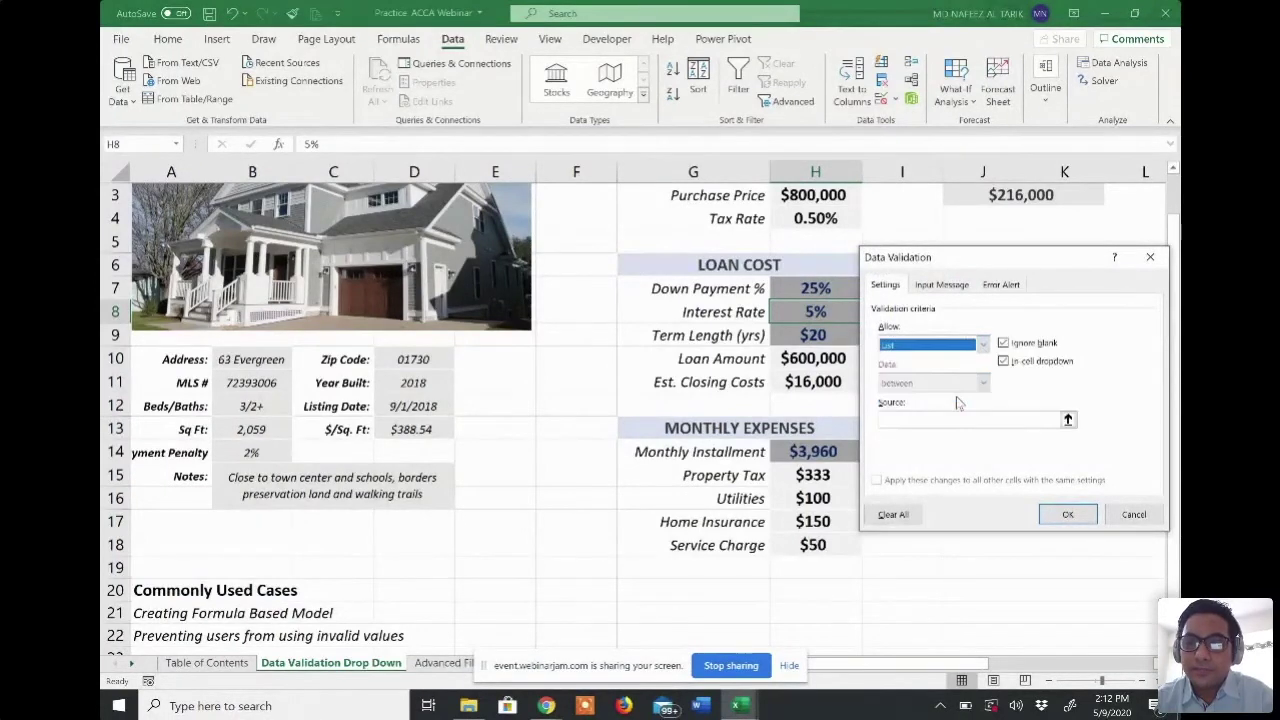
click(965, 424)
text(5%)
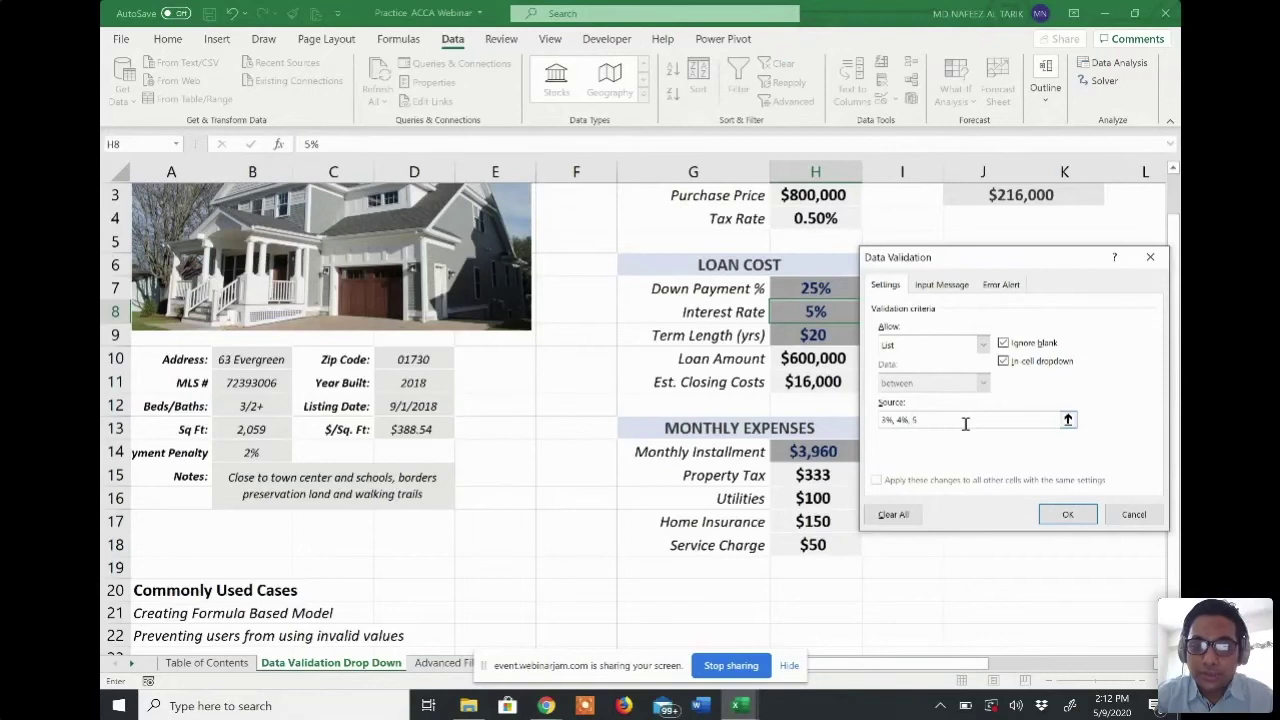
click(1065, 515)
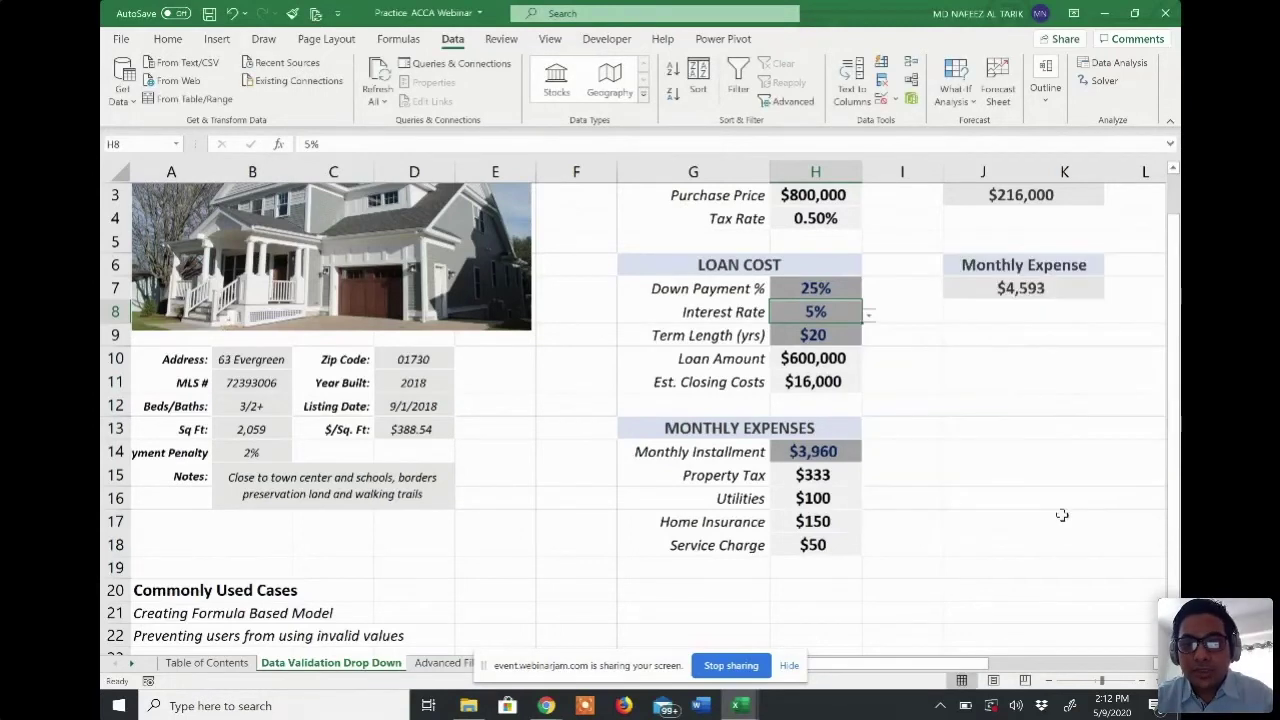
Test the Interest Rate drop-down by choosing 4% and then 3%
click(870, 316)
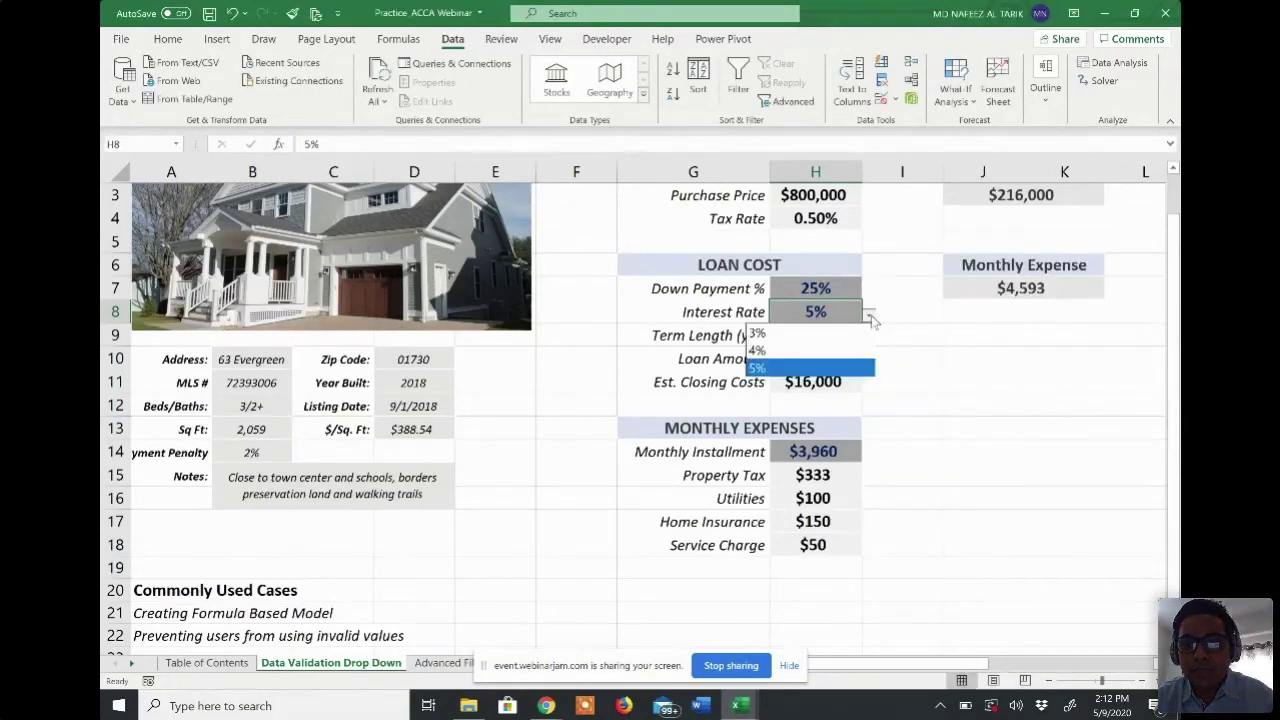
click(829, 348)
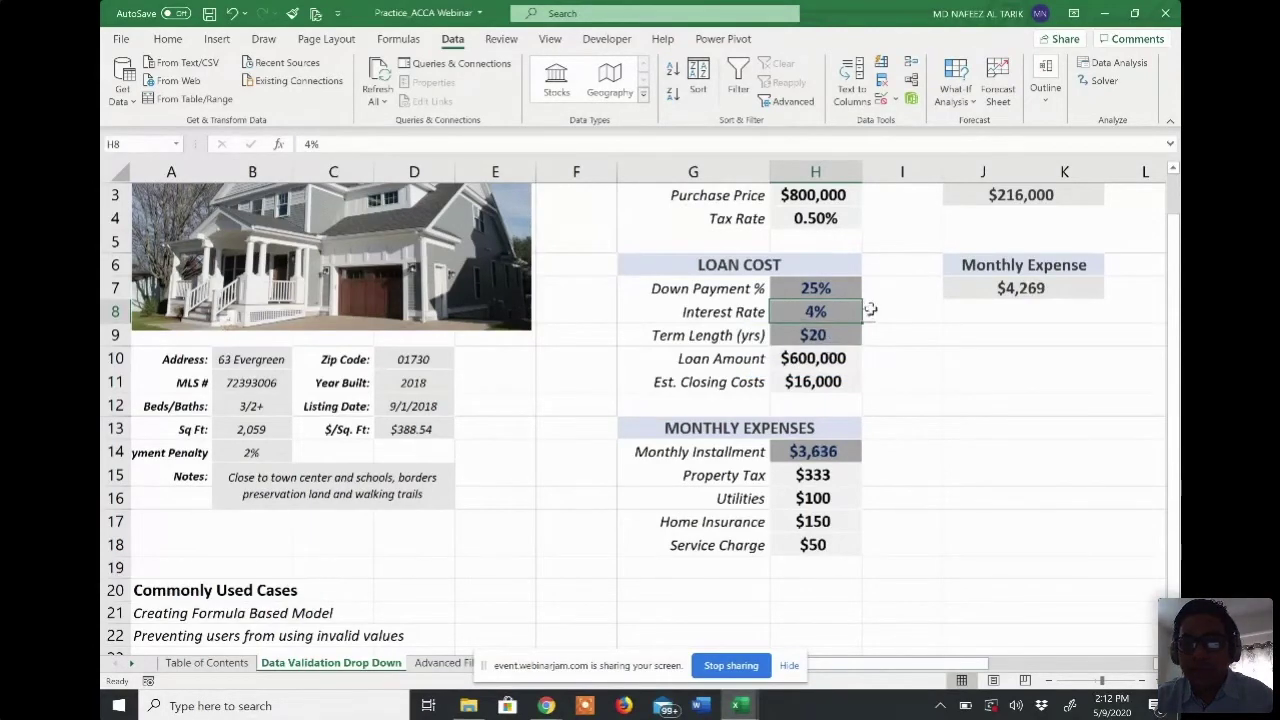
click(869, 314)
click(849, 333)
Add list data validation to the Term Length (yrs) cell with the source values 15, 20, 25
click(815, 335)
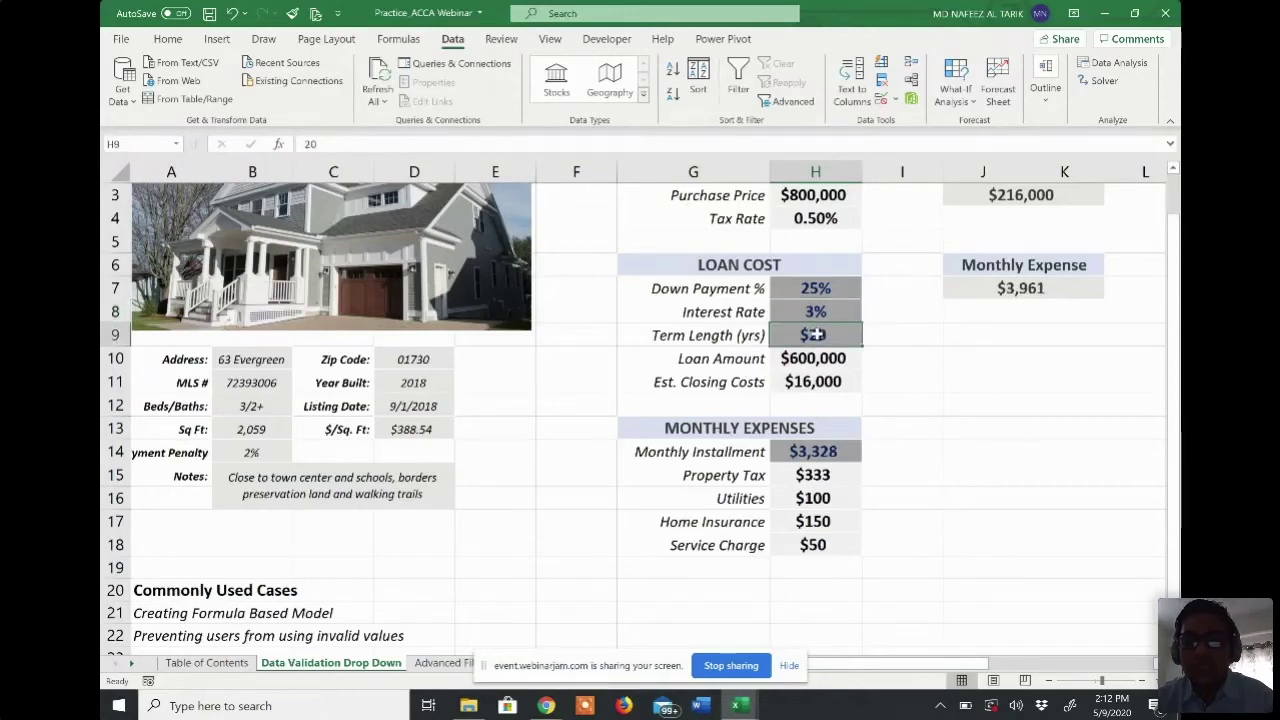
click(882, 99)
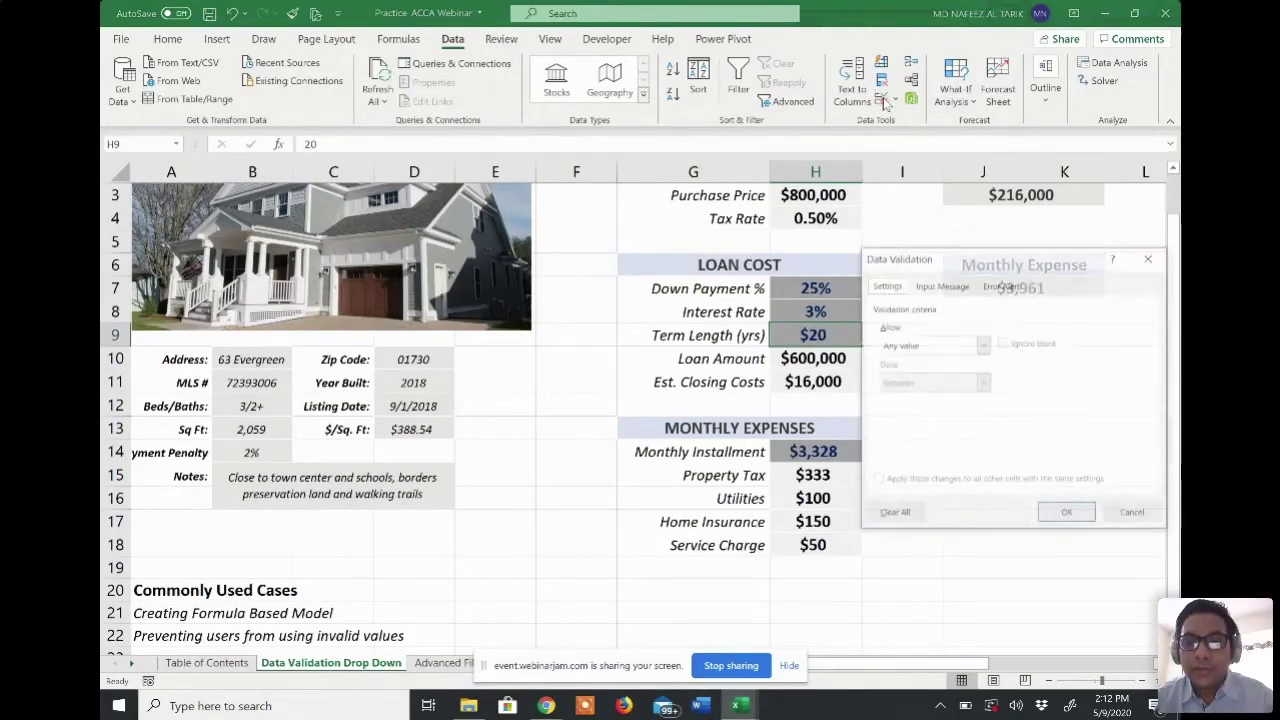
click(942, 346)
click(921, 398)
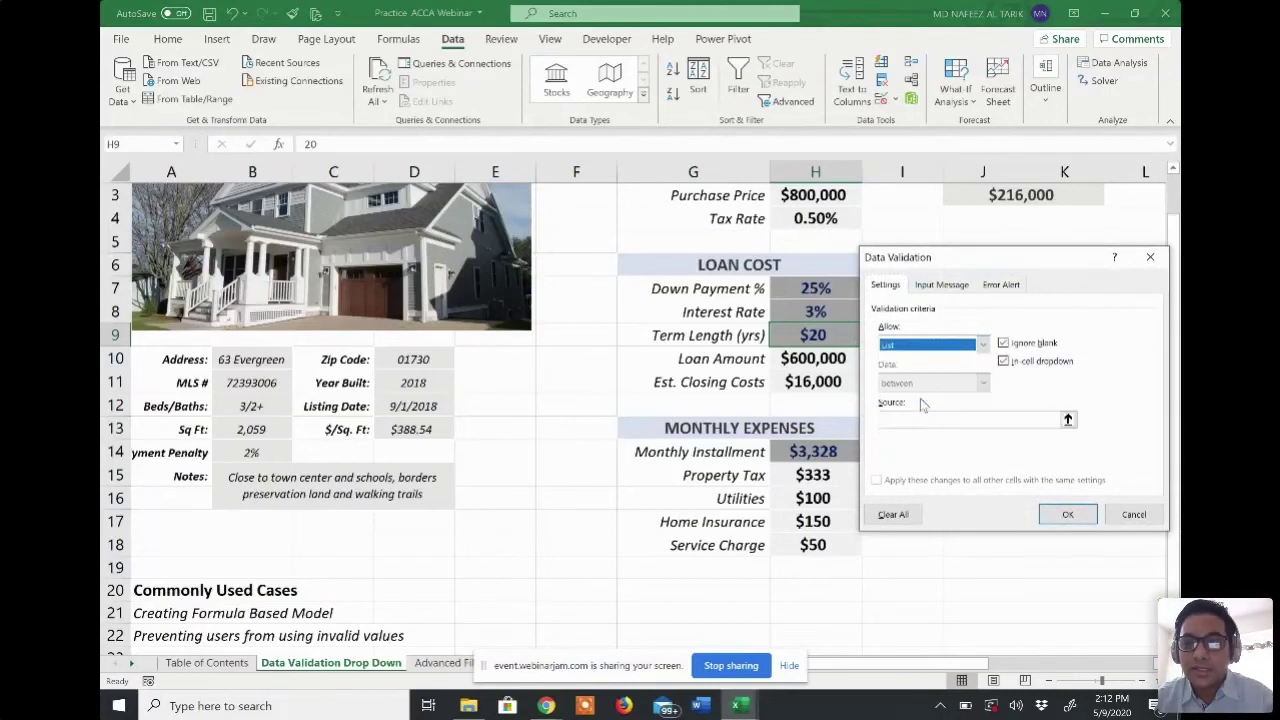
click(934, 416)
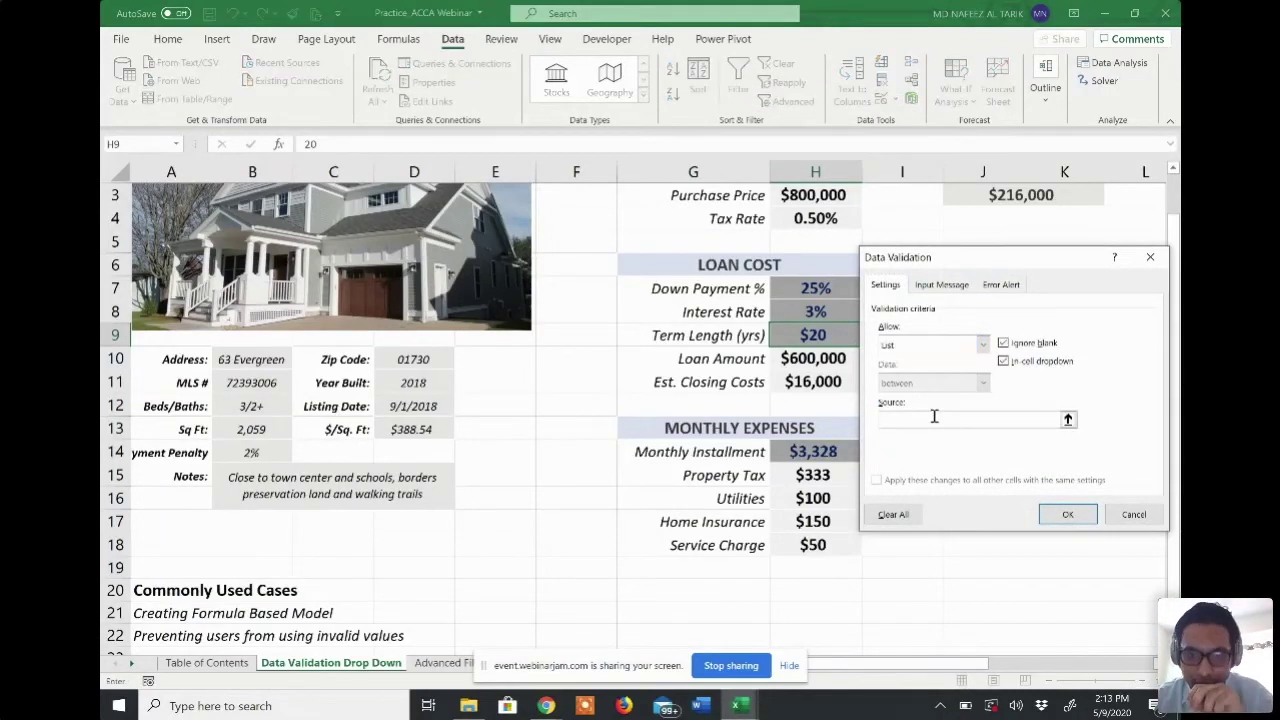
text(15,)
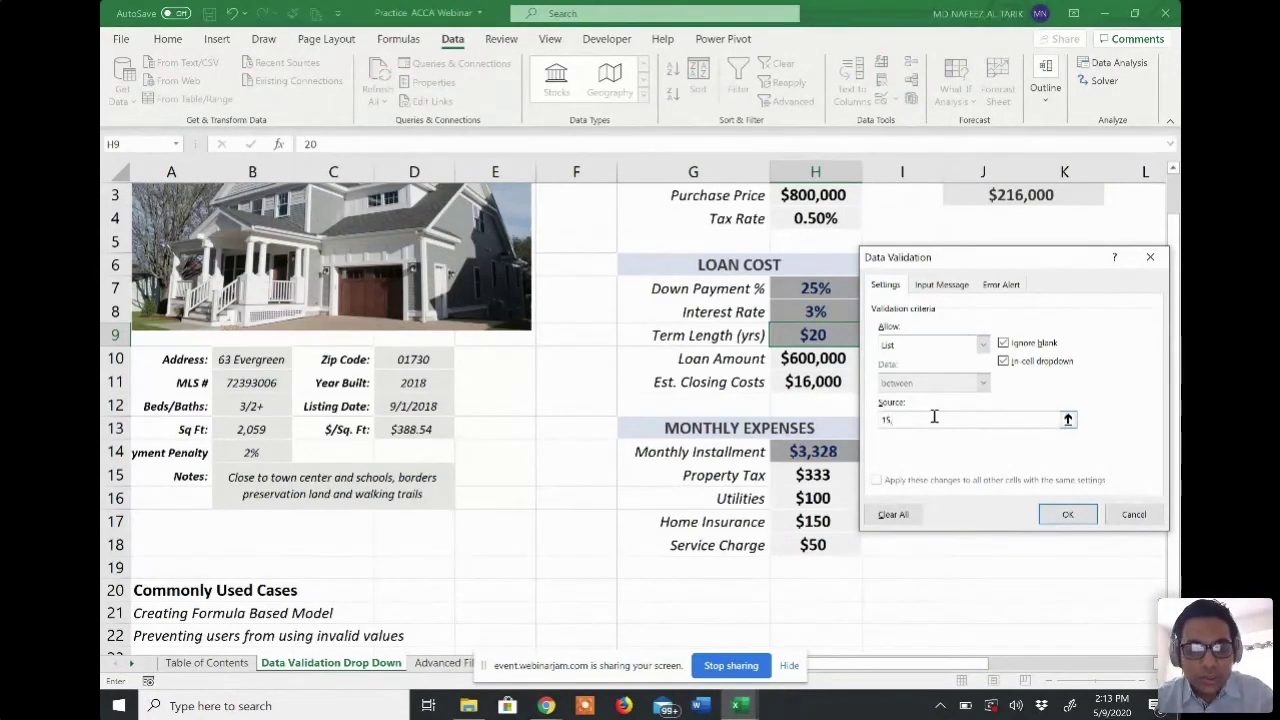
text( 20, 25)
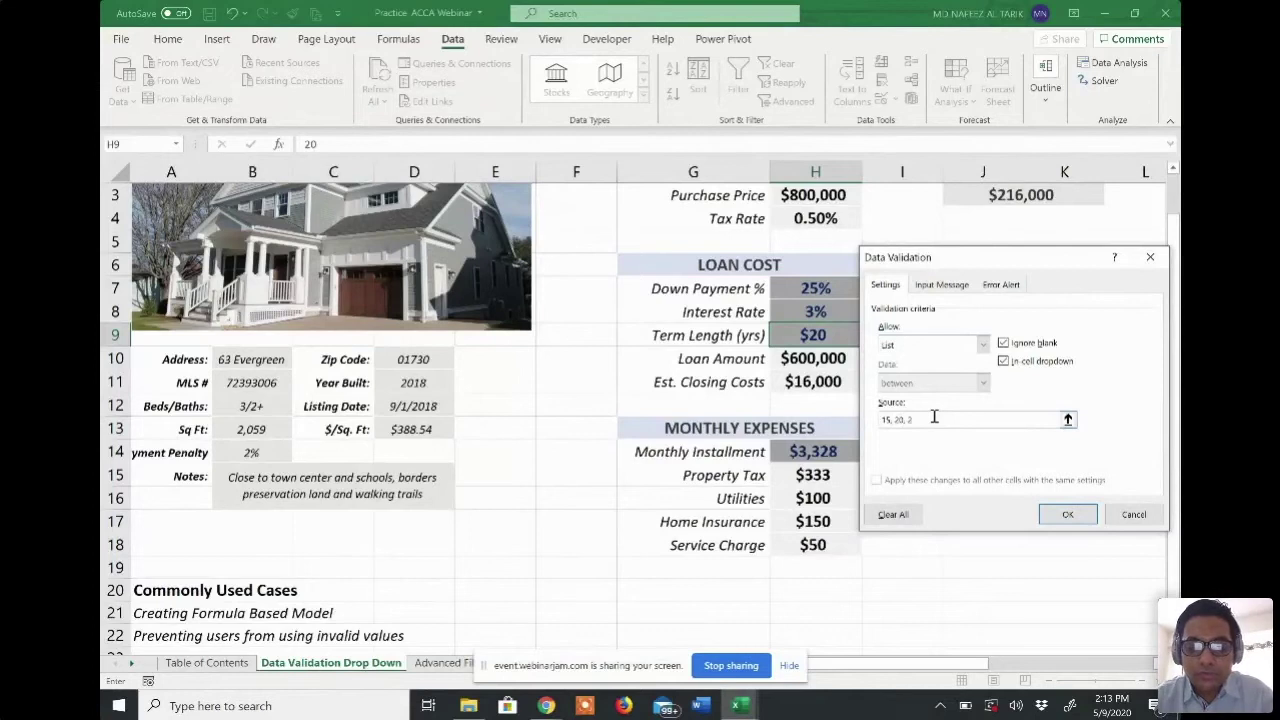
click(1058, 513)
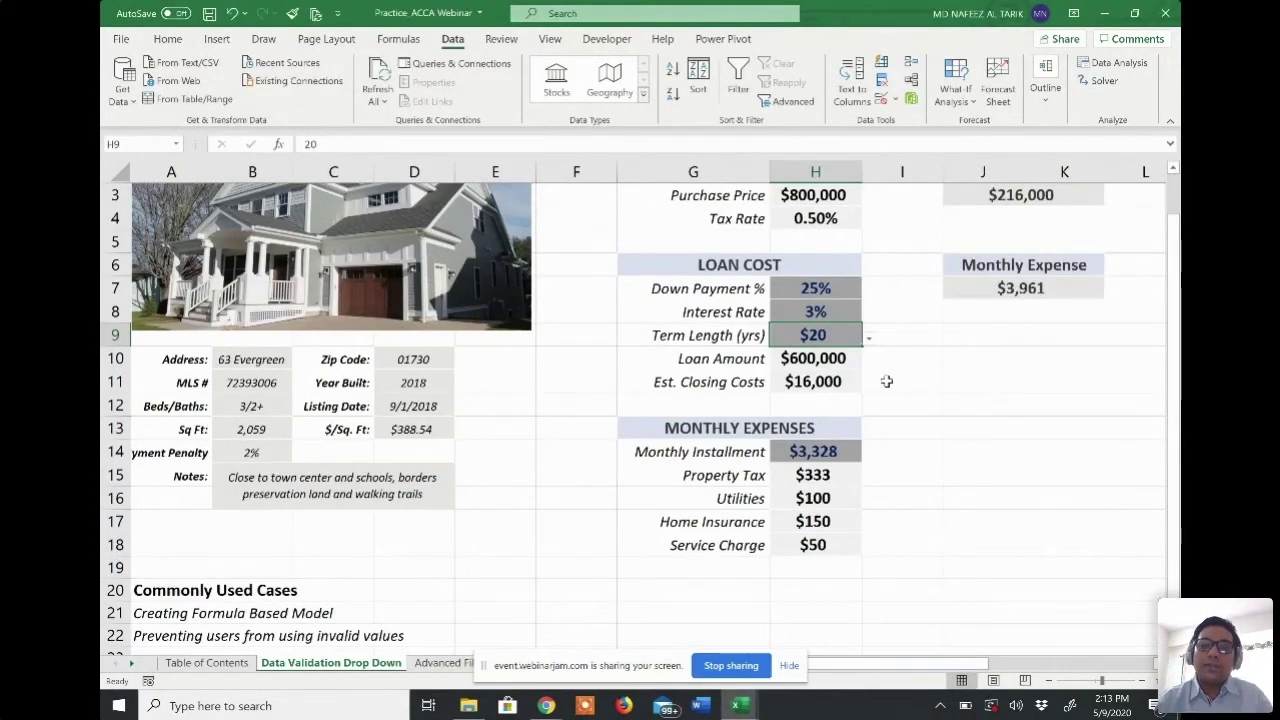
Check the Loan Cost inputs and the Monthly Expense cell, and choose 10% from the Down Payment drop-down
scroll(886, 377, up, 1)
click(800, 336)
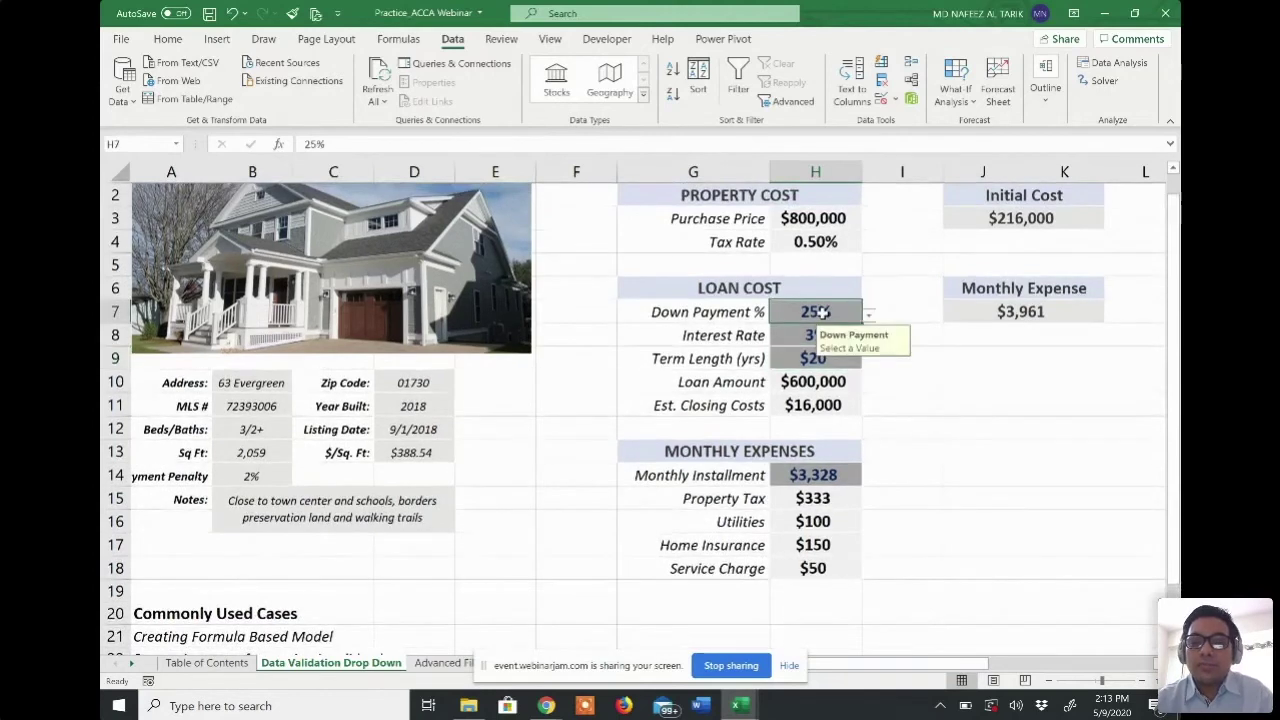
click(797, 360)
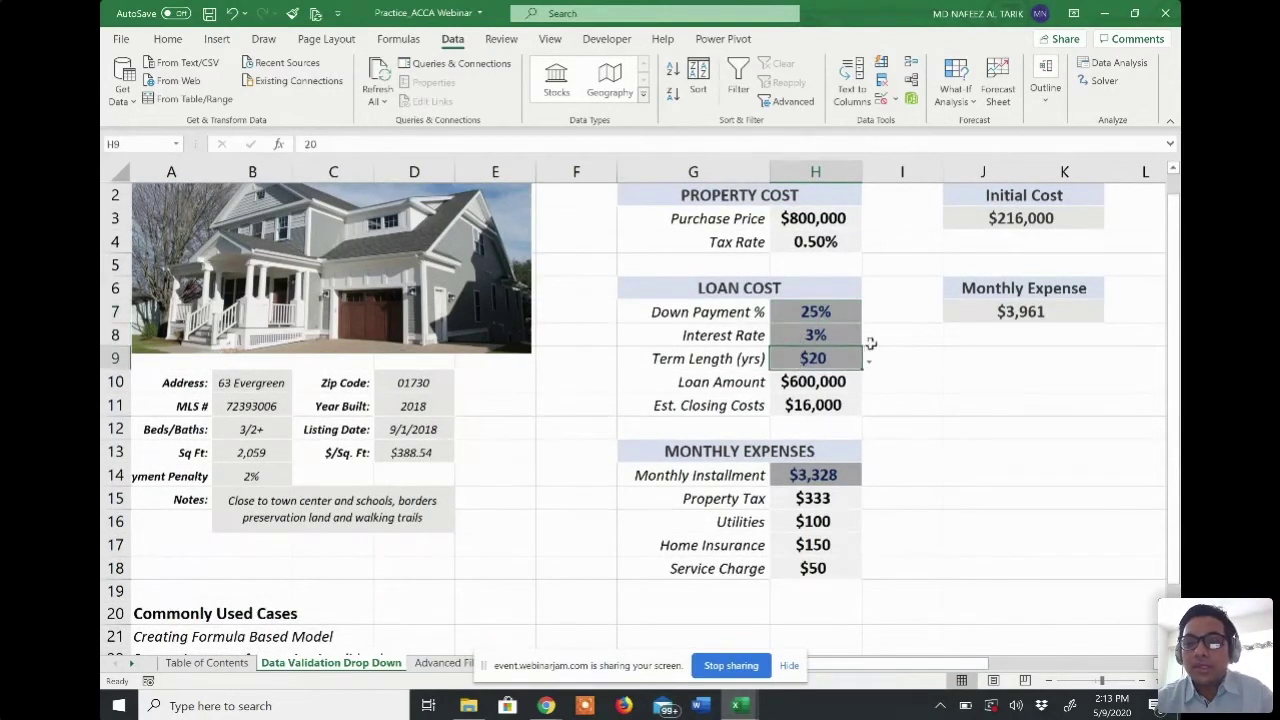
click(984, 312)
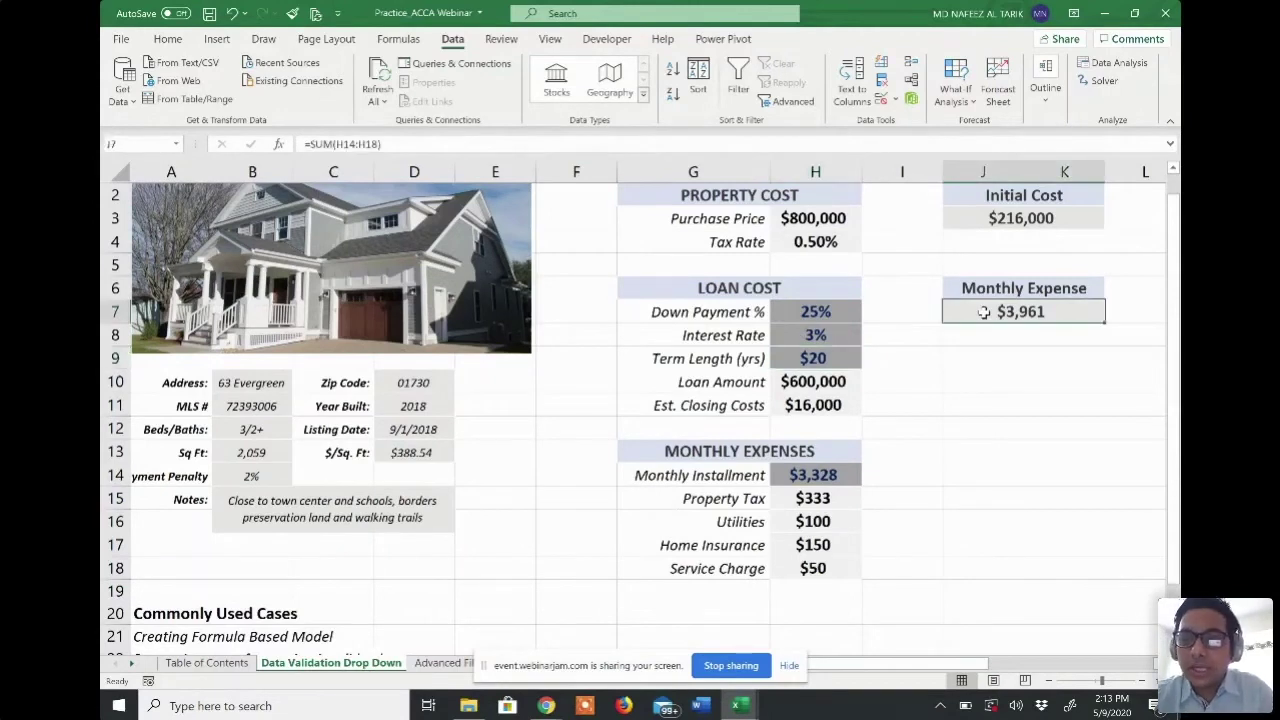
click(845, 308)
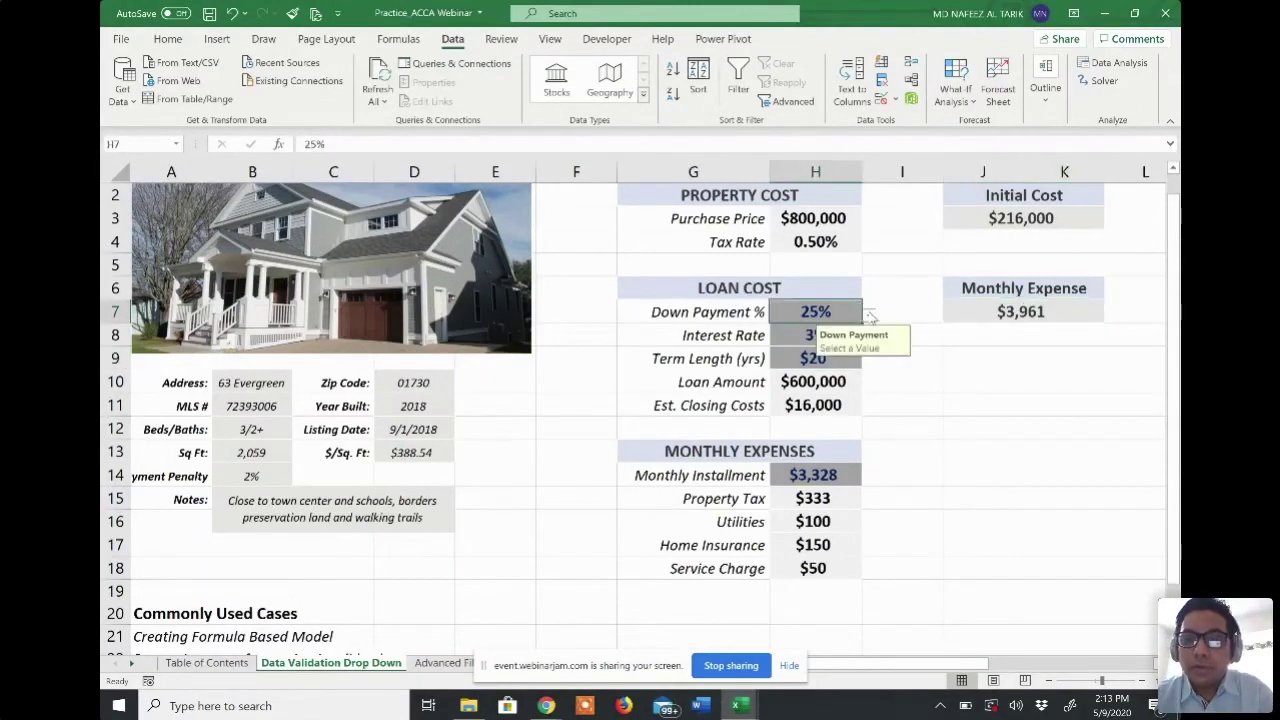
click(869, 313)
click(830, 331)
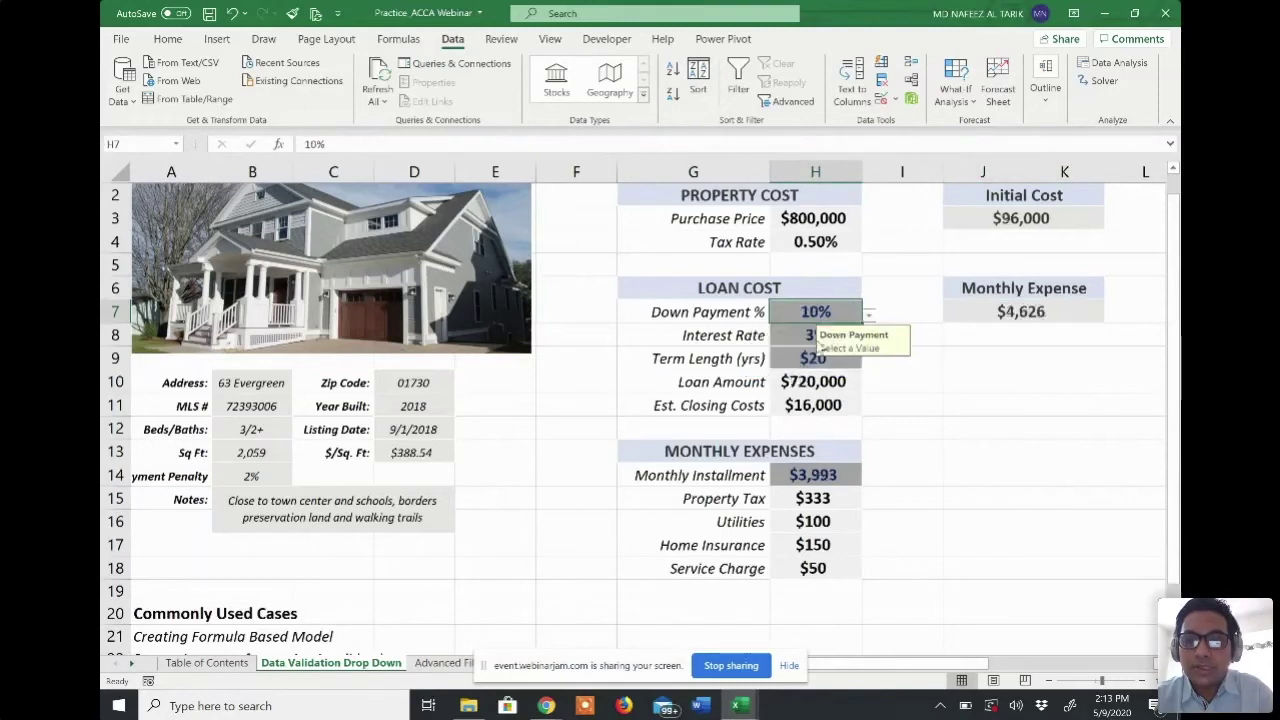
Choose 5% from the Interest Rate drop-down and 25 from the Term Length (yrs) drop-down, then check the Monthly Installment formula
click(818, 340)
click(869, 340)
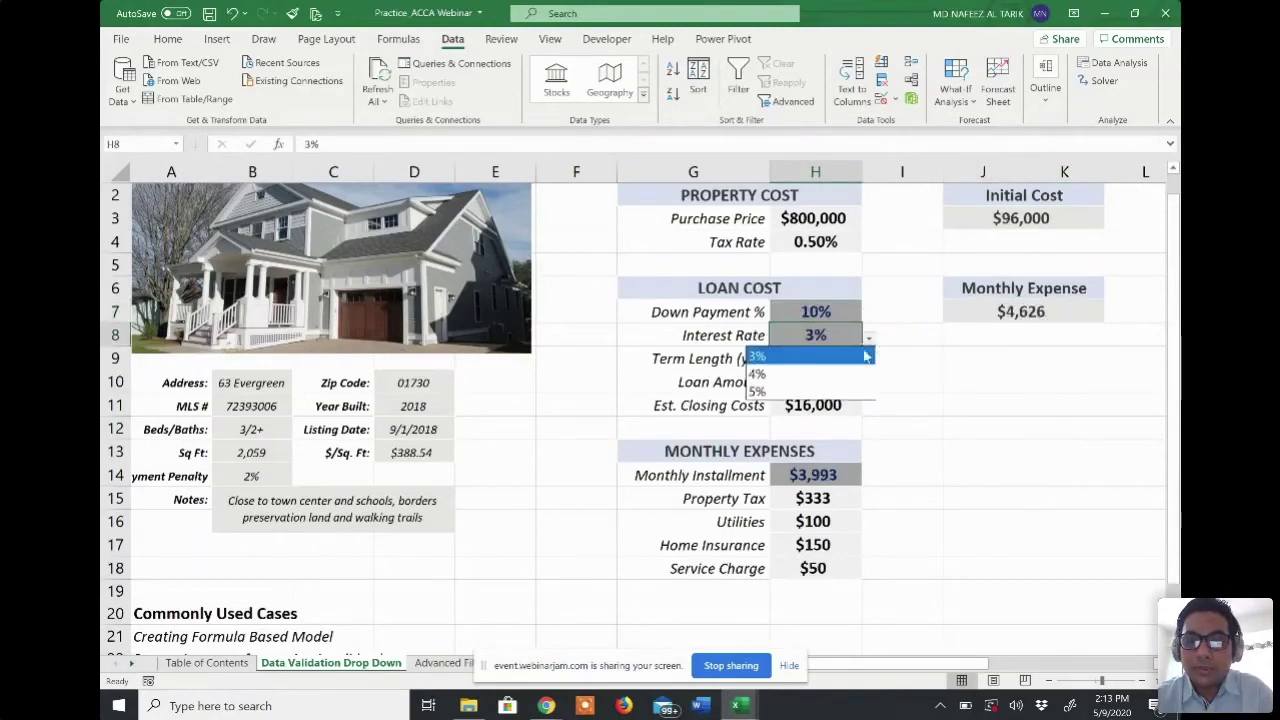
click(831, 390)
click(832, 383)
click(833, 360)
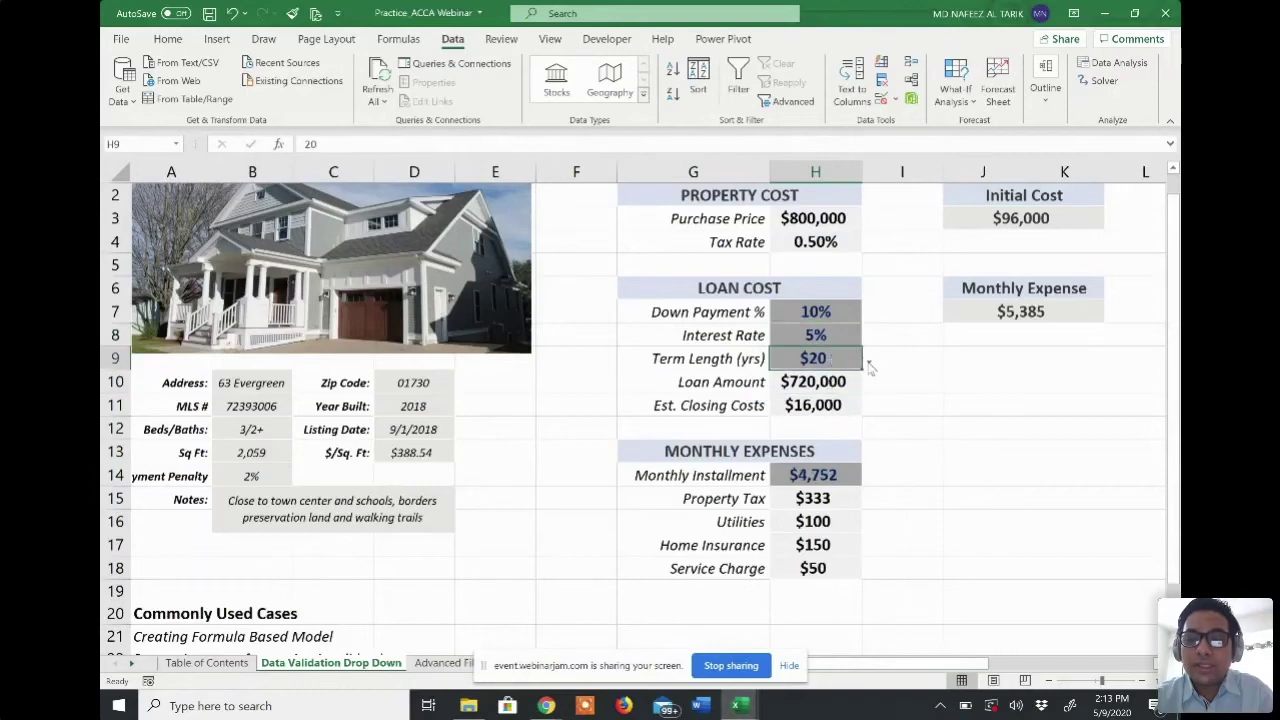
click(869, 361)
click(849, 416)
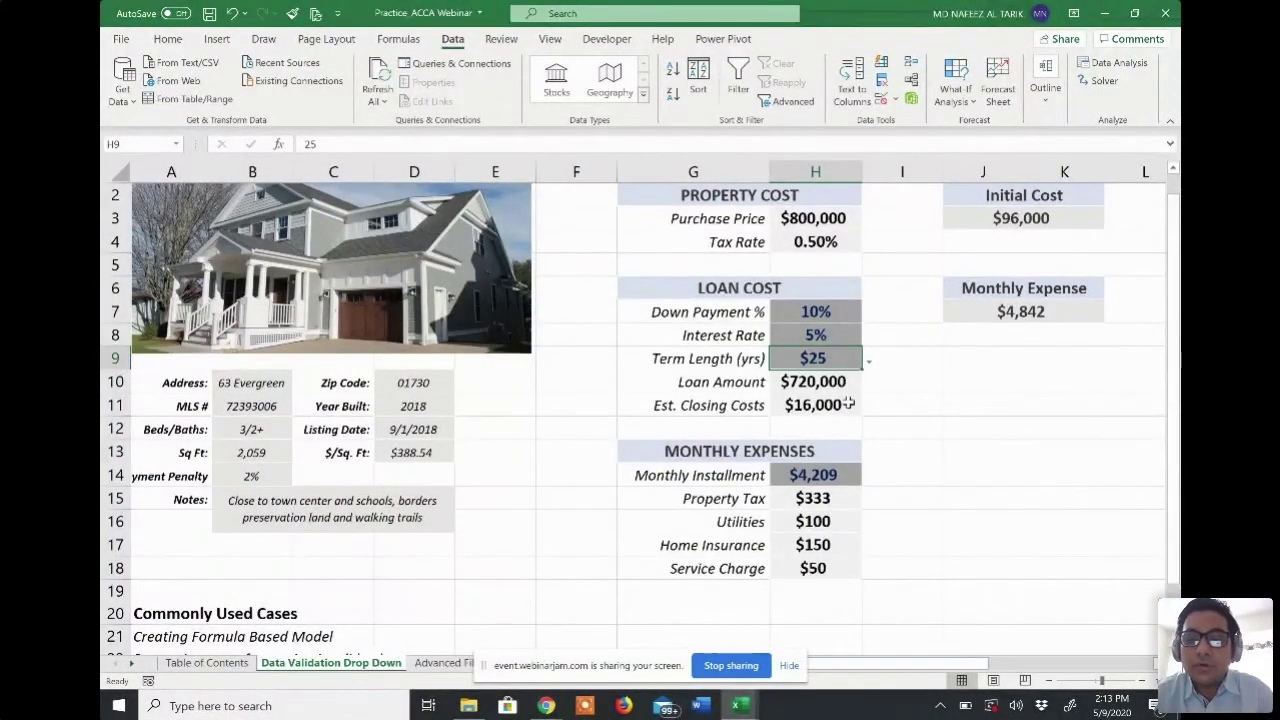
click(815, 472)
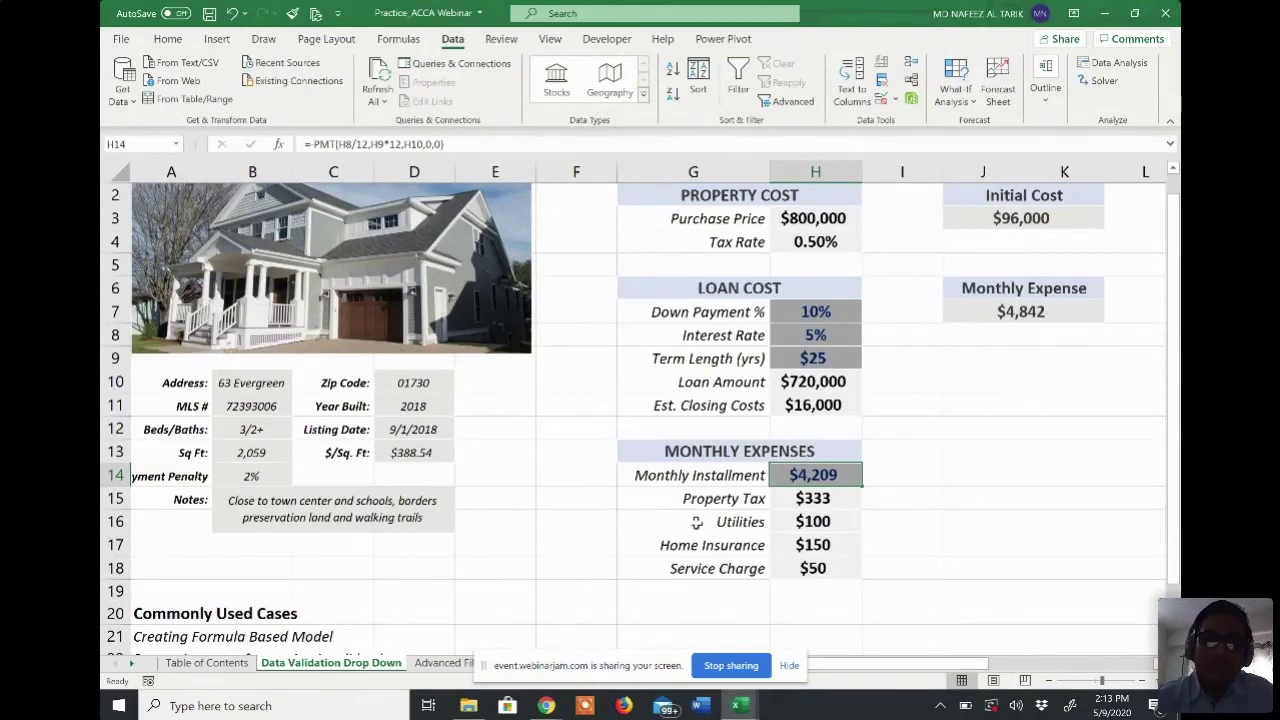
Return to the Table of Contents sheet and follow its link to the Dependent Dropdown_Indirect sheet
scroll(724, 404, up, 1)
scroll(724, 398, down, 1)
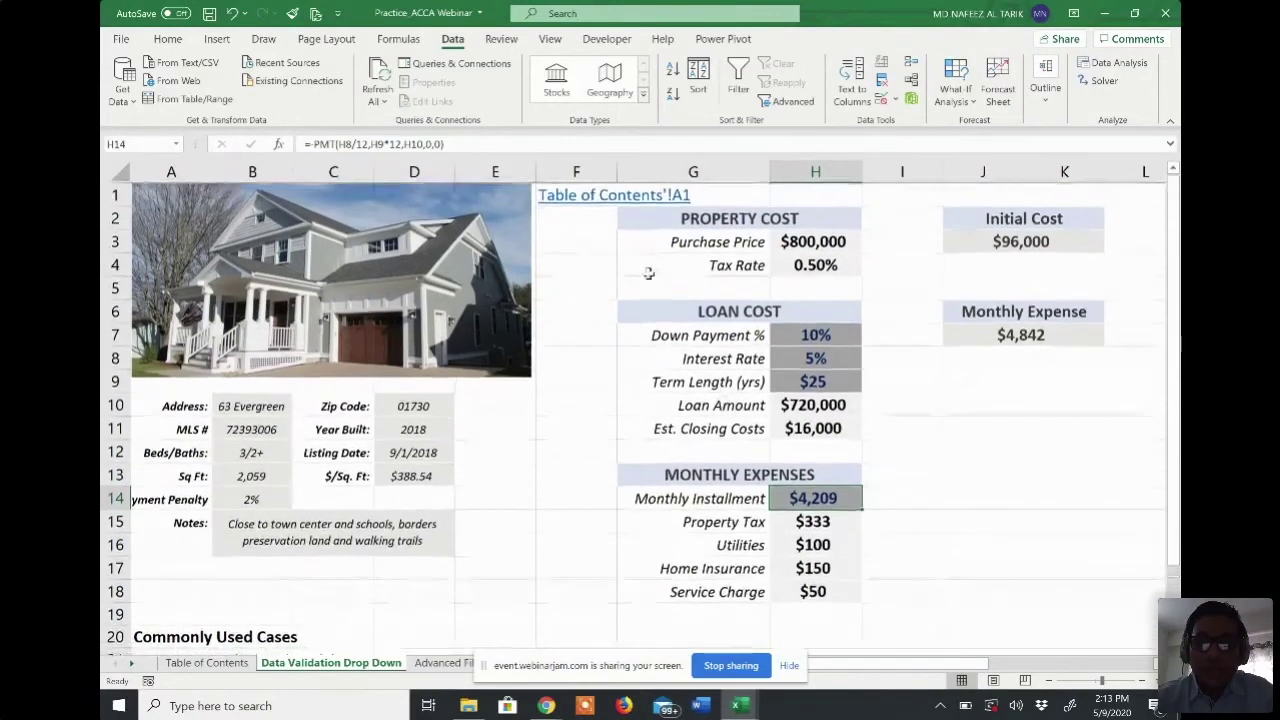
click(588, 200)
click(588, 197)
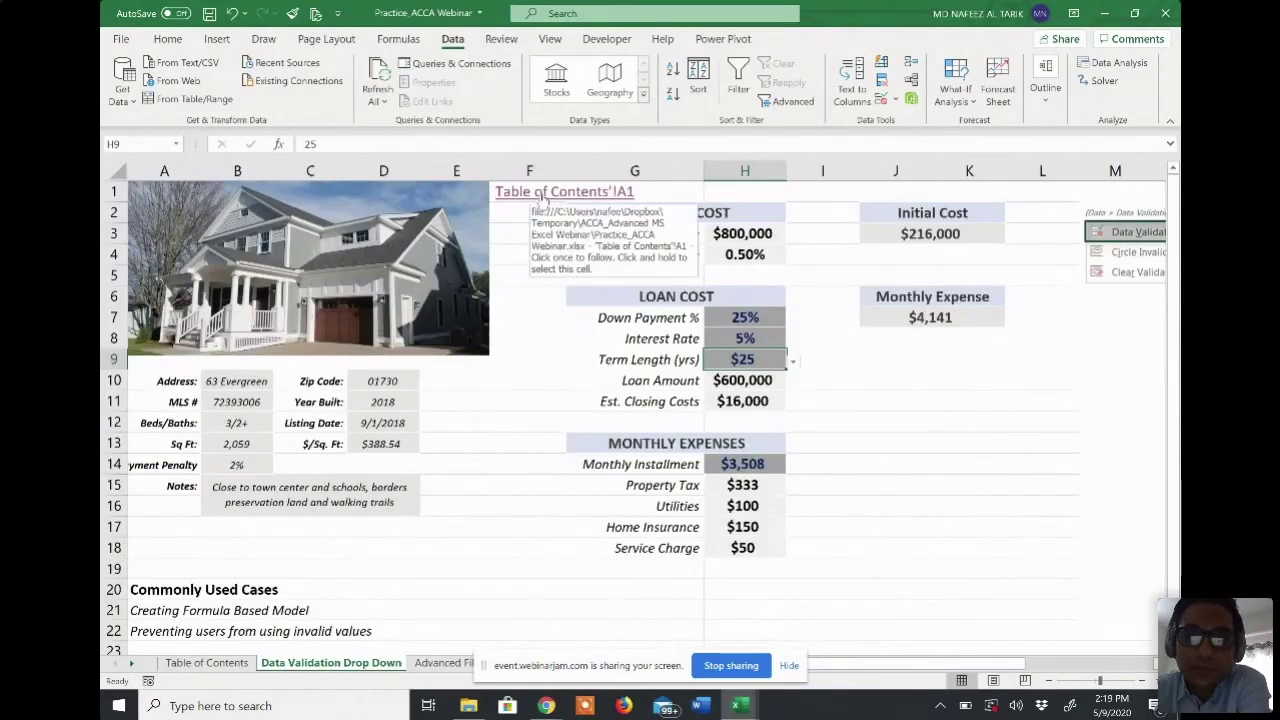
click(541, 197)
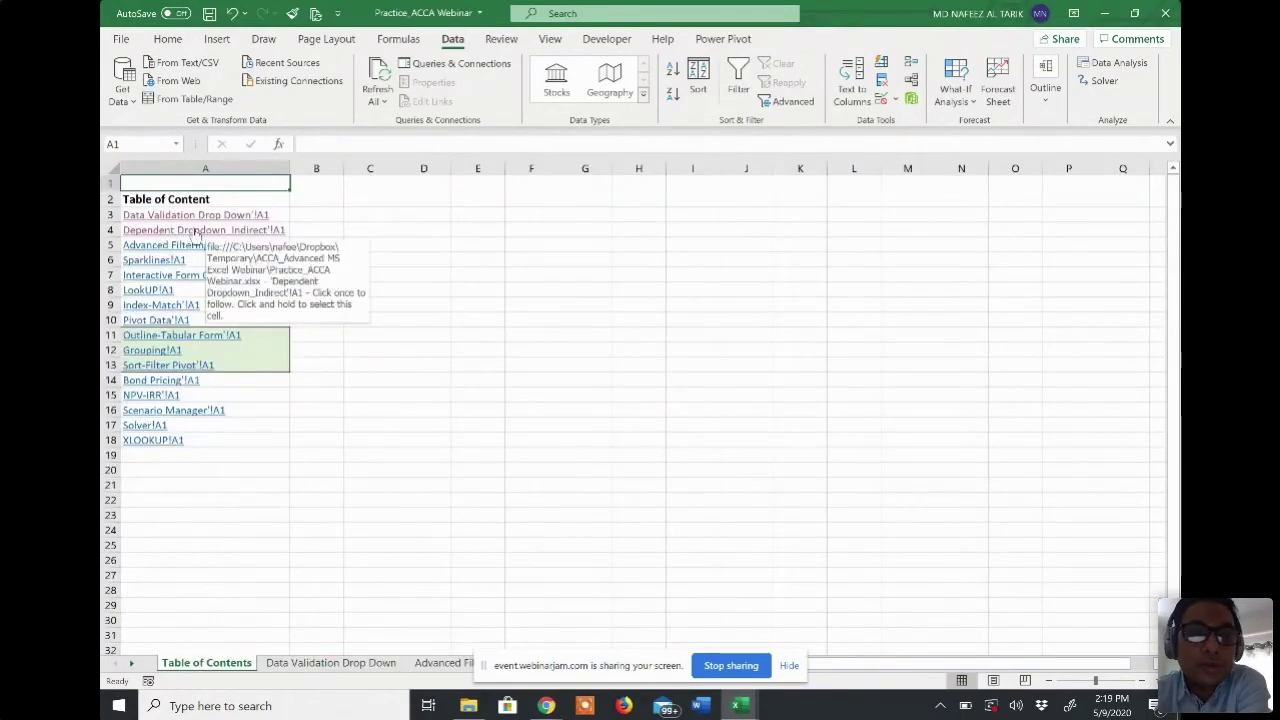
click(195, 234)
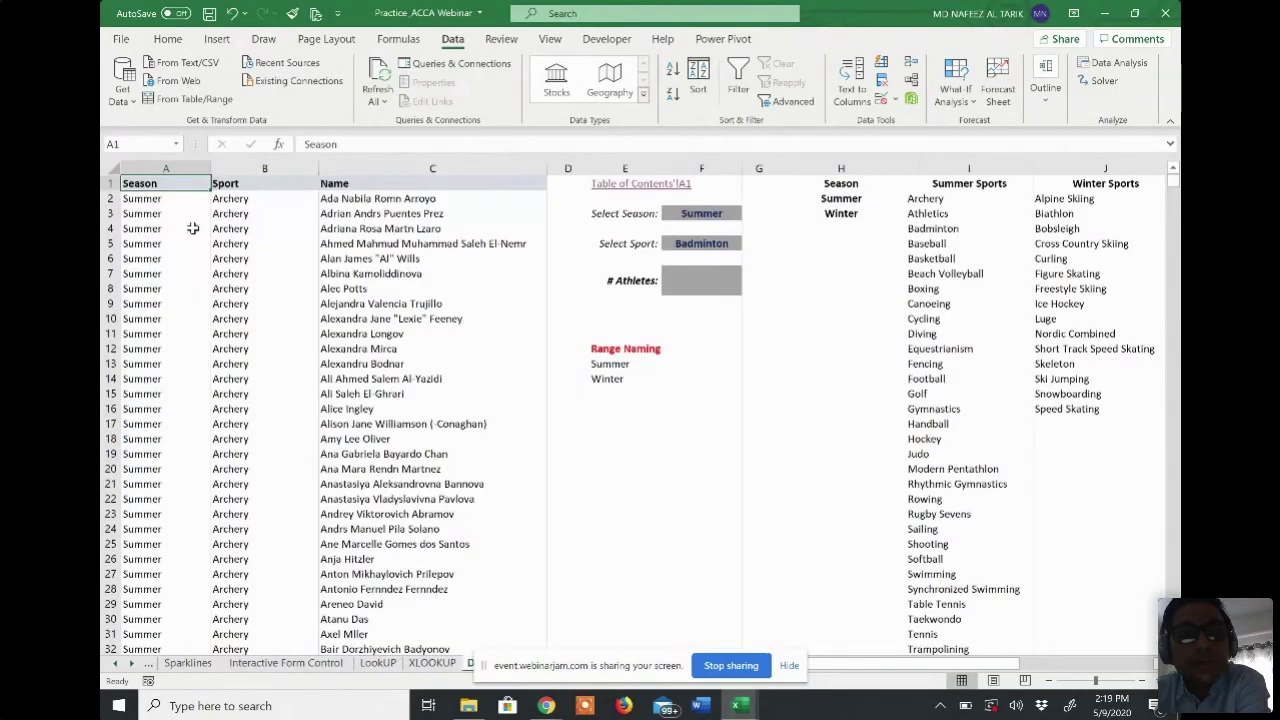
click(1107, 683)
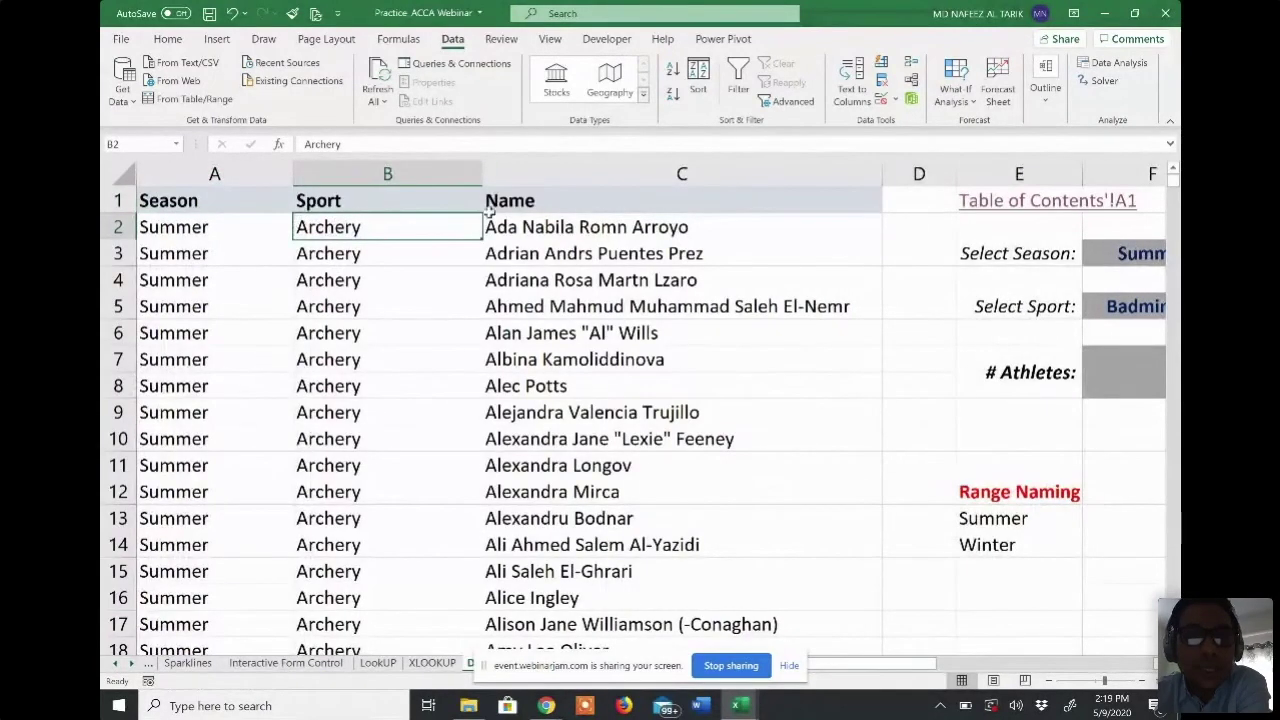
Examine the Season, Sport and Name columns of the athlete data from the first records to the last row
click(523, 226)
scroll(555, 266, right, 2)
scroll(557, 268, left, 2)
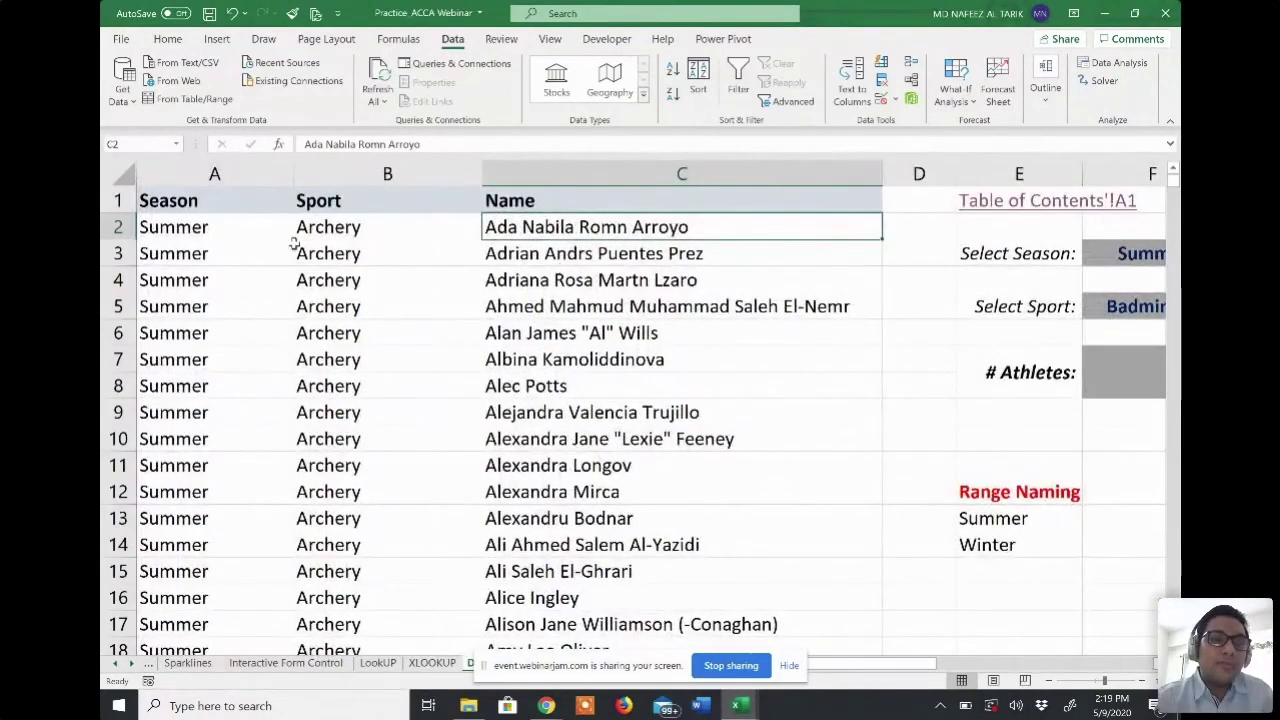
click(187, 231)
click(187, 283)
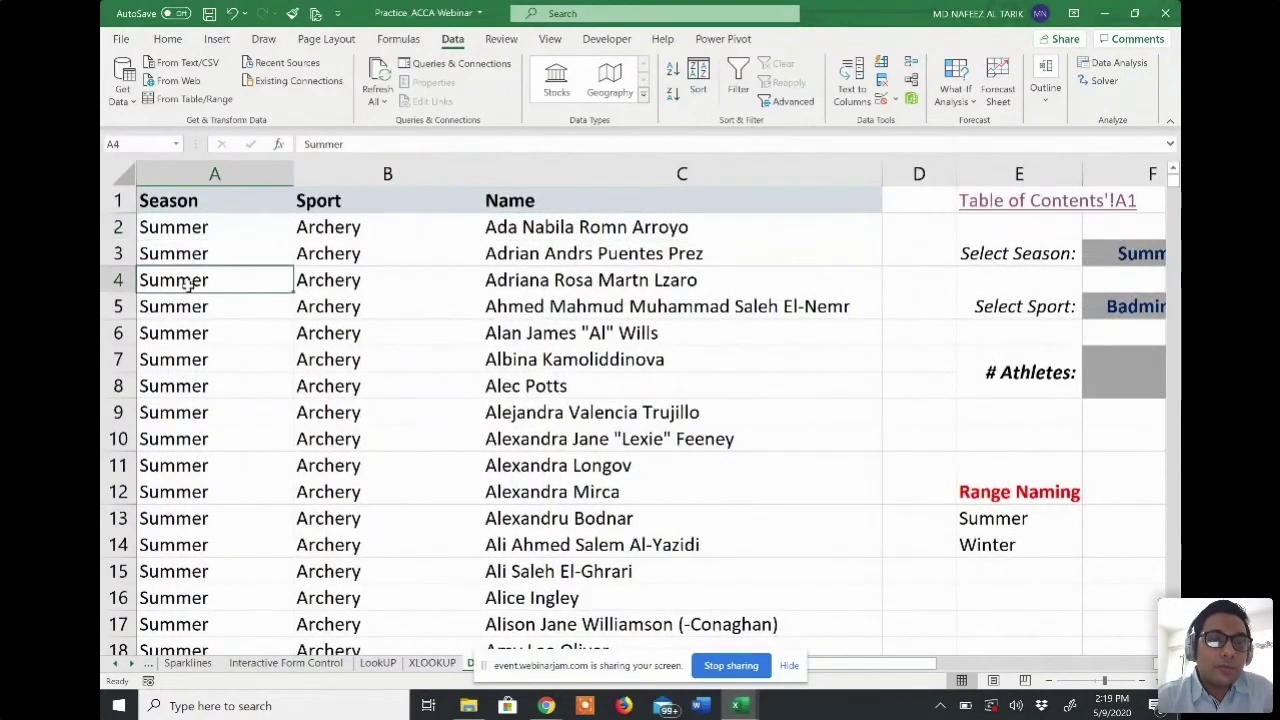
scroll(187, 288, down, 3)
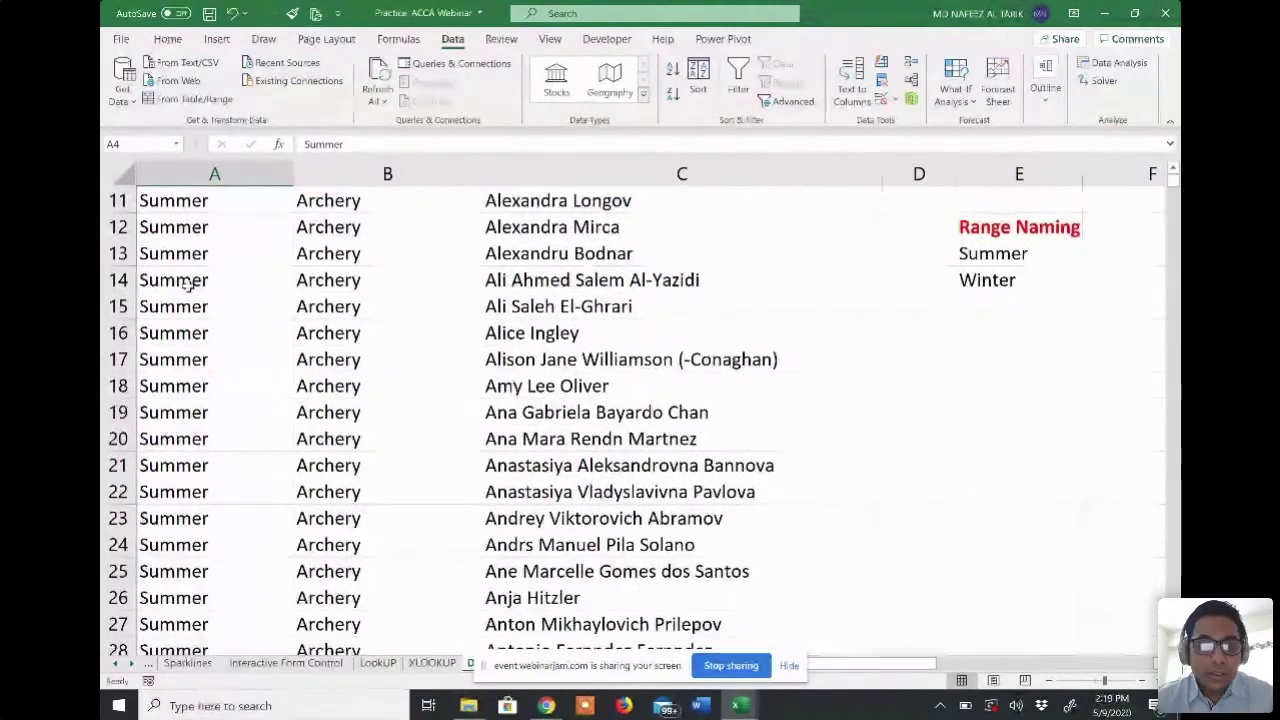
key(ctrl+Down)
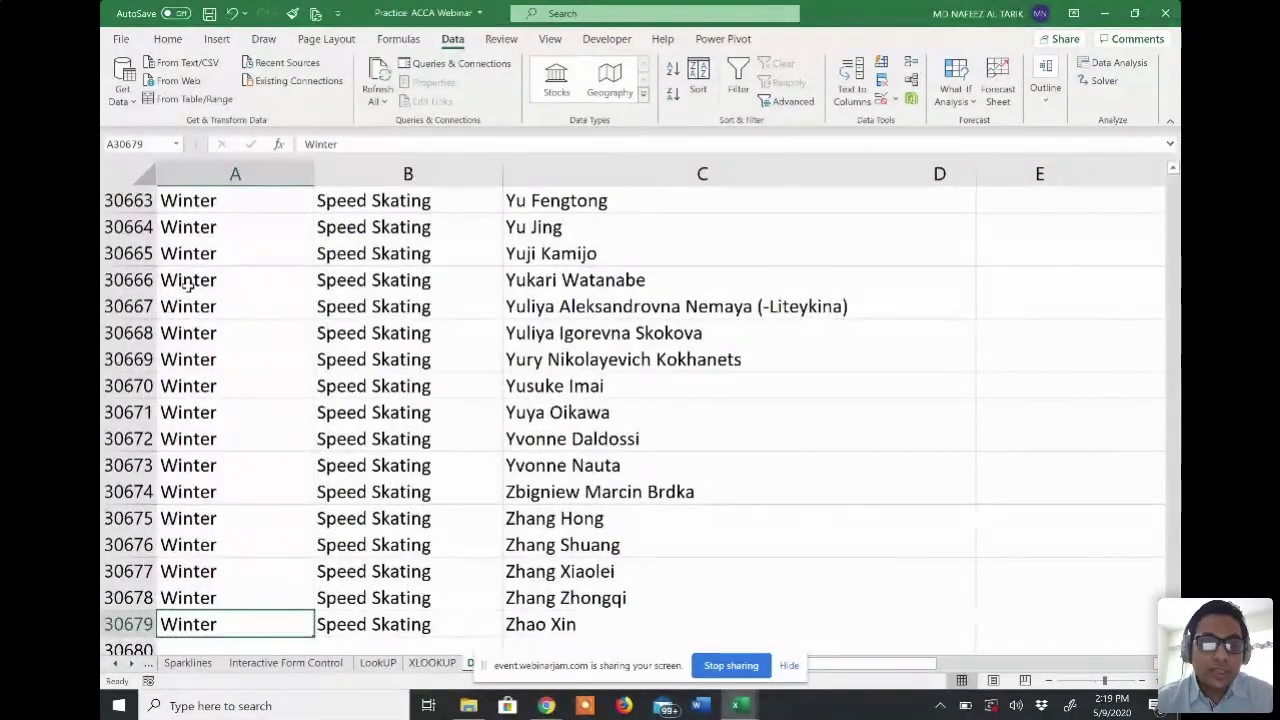
key(ctrl+Up)
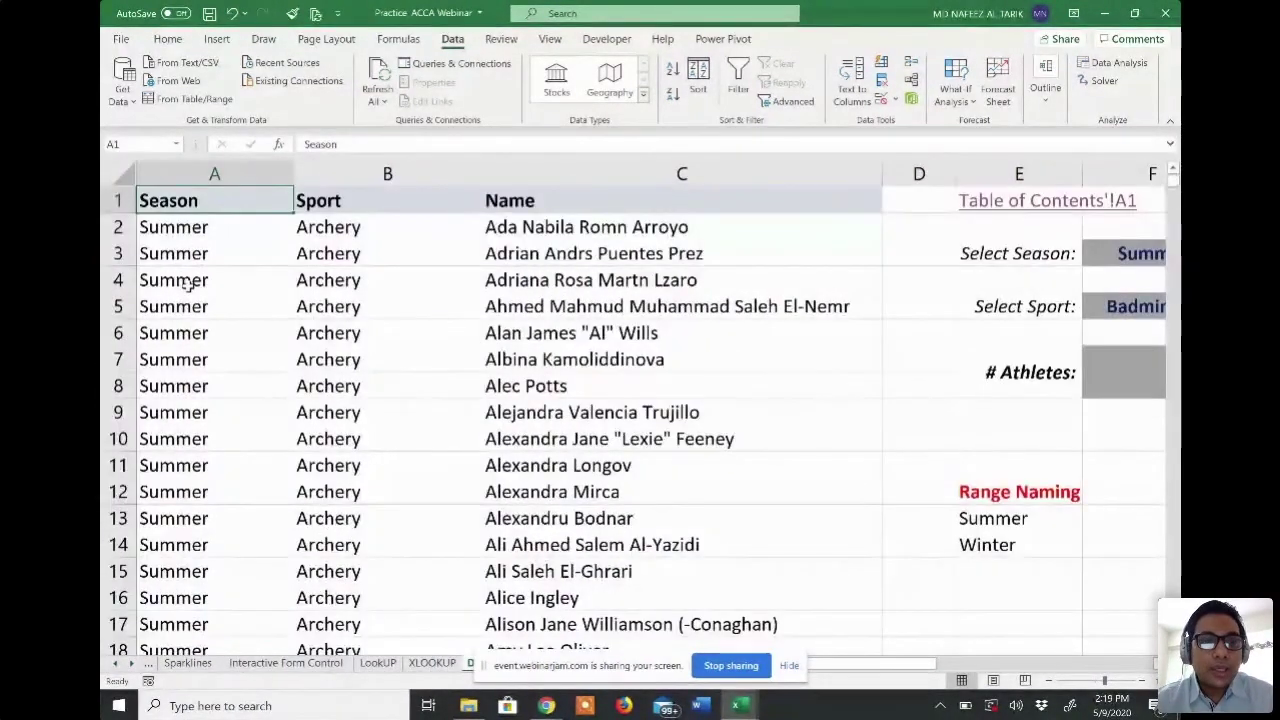
key(Right)
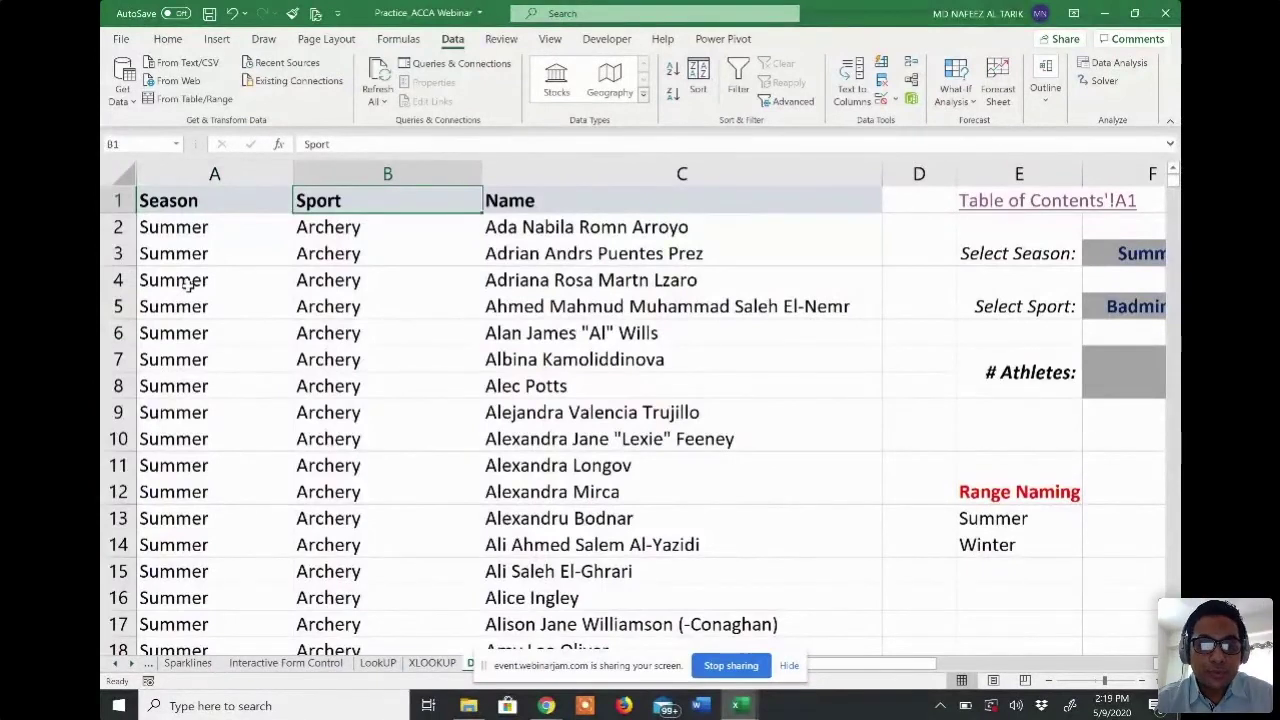
key(ctrl+Down)
key(Up)
key(Up)
key(Up)
key(Up)
key(Up)
key(Up)
key(Up)
key(Up)
key(Up)
key(Up)
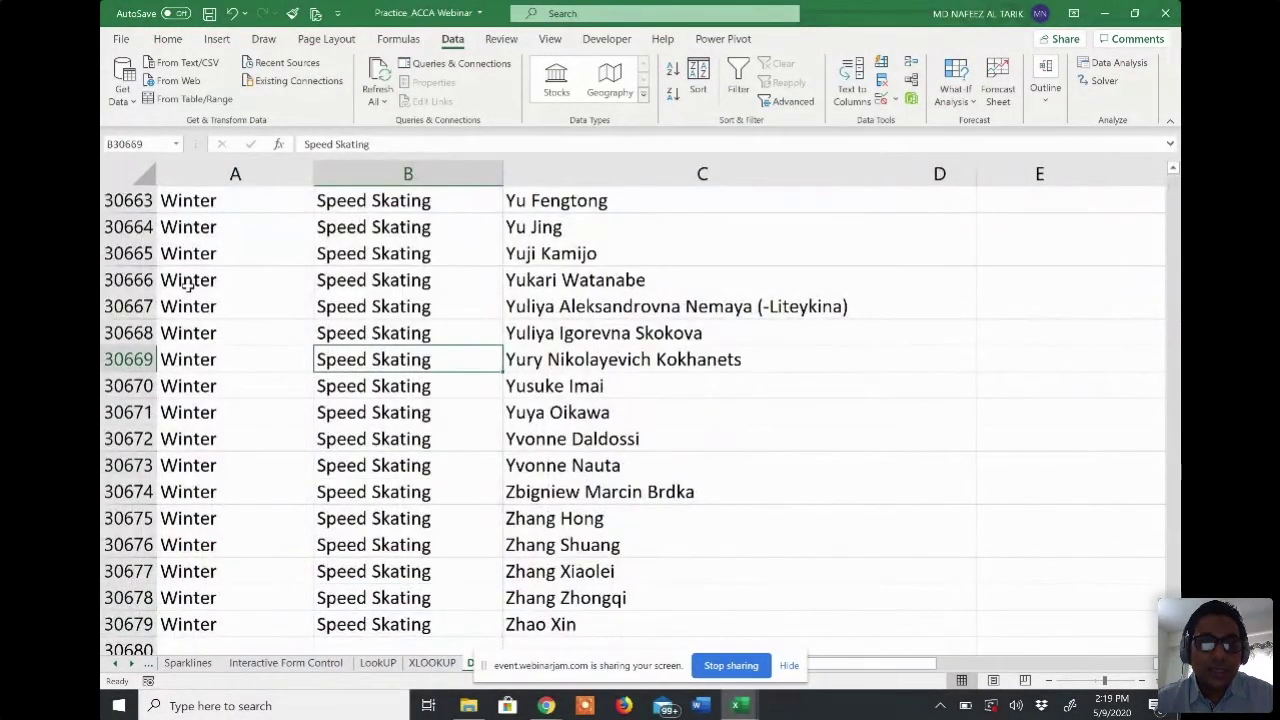
key(ctrl+Up)
Select the whole Season, Sport and Name data range, apply a Filter to it, and return to the header row
click(185, 198)
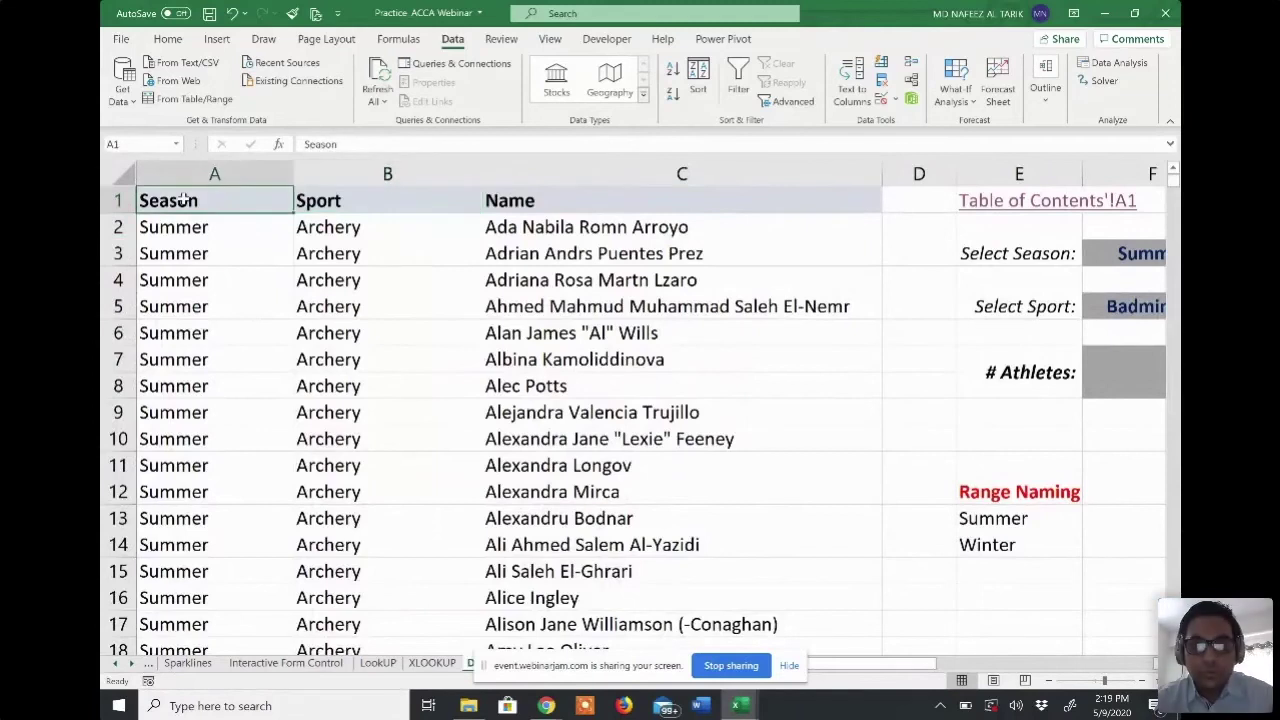
key(shift+Right)
key(shift+Right)
key(shift+Right)
key(shift+Left)
key(ctrl+shift+Down)
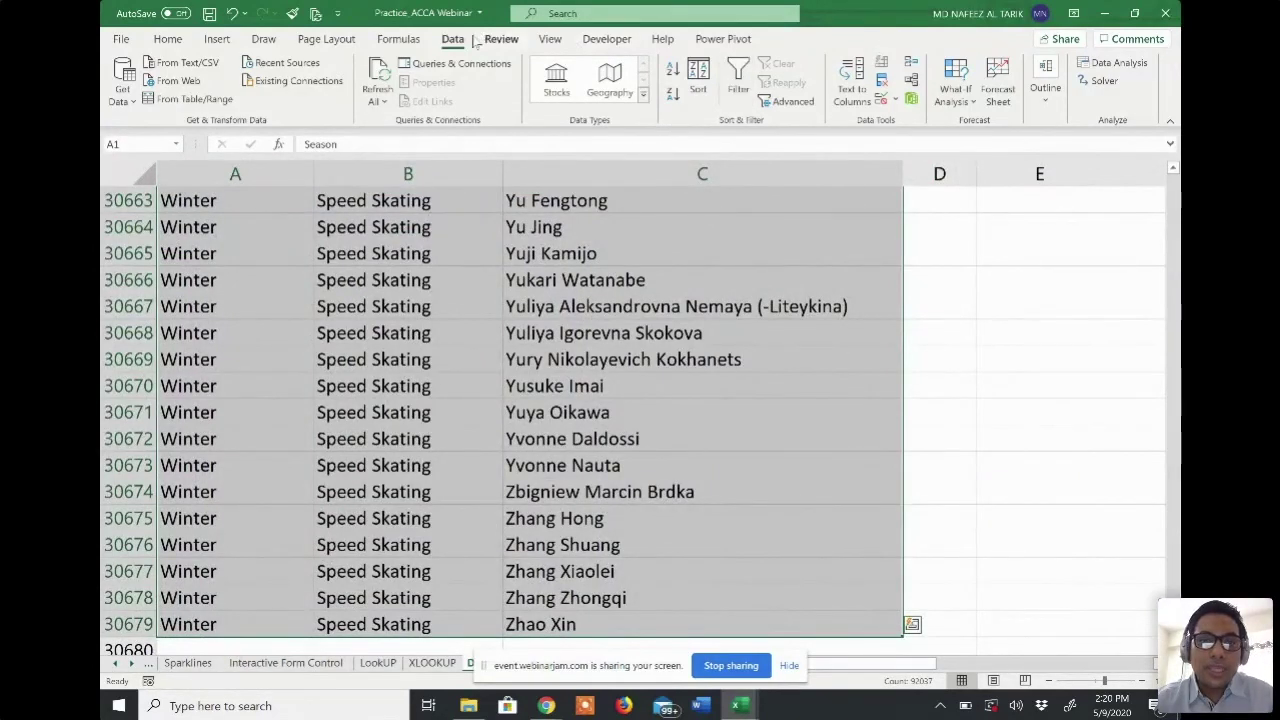
click(740, 80)
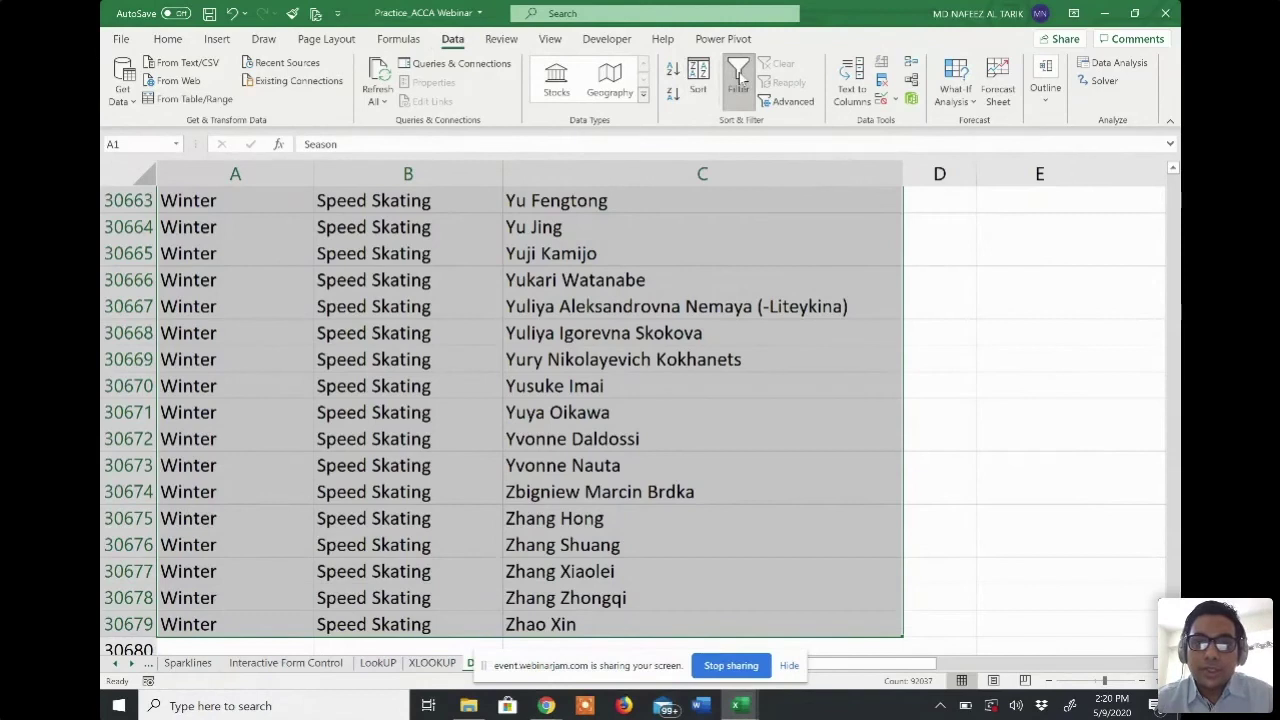
click(677, 262)
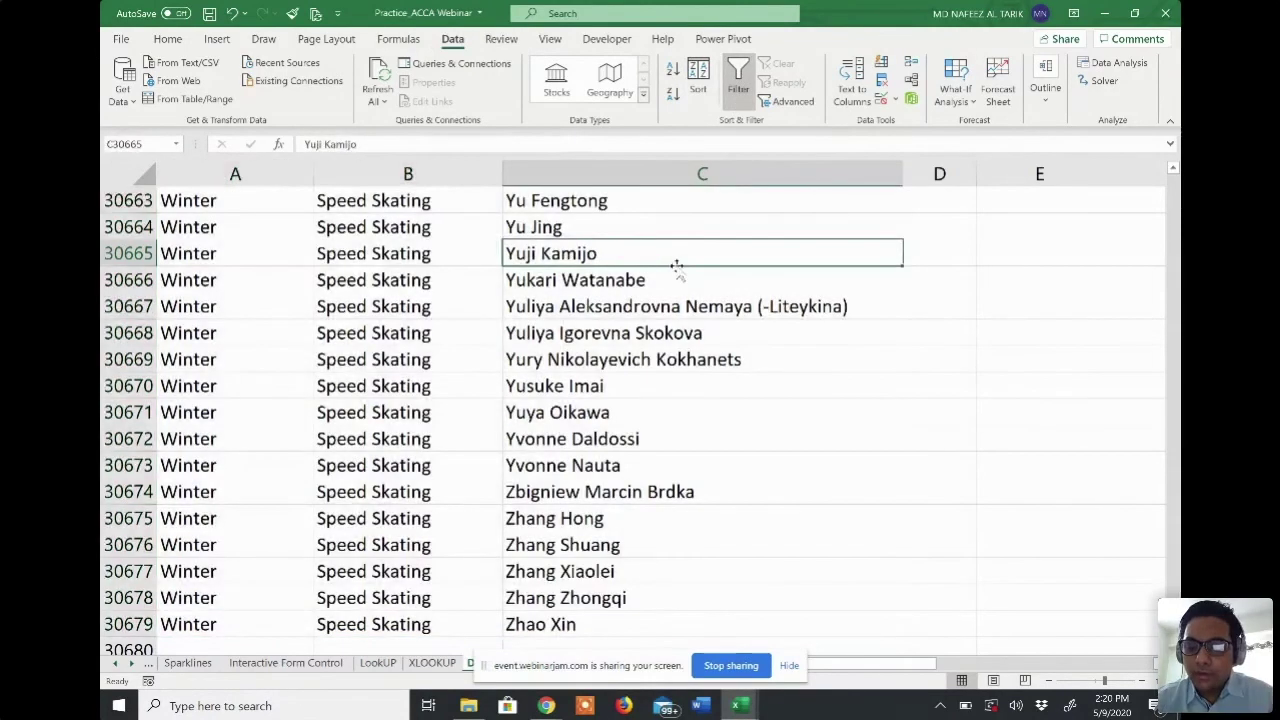
key(ctrl+Up)
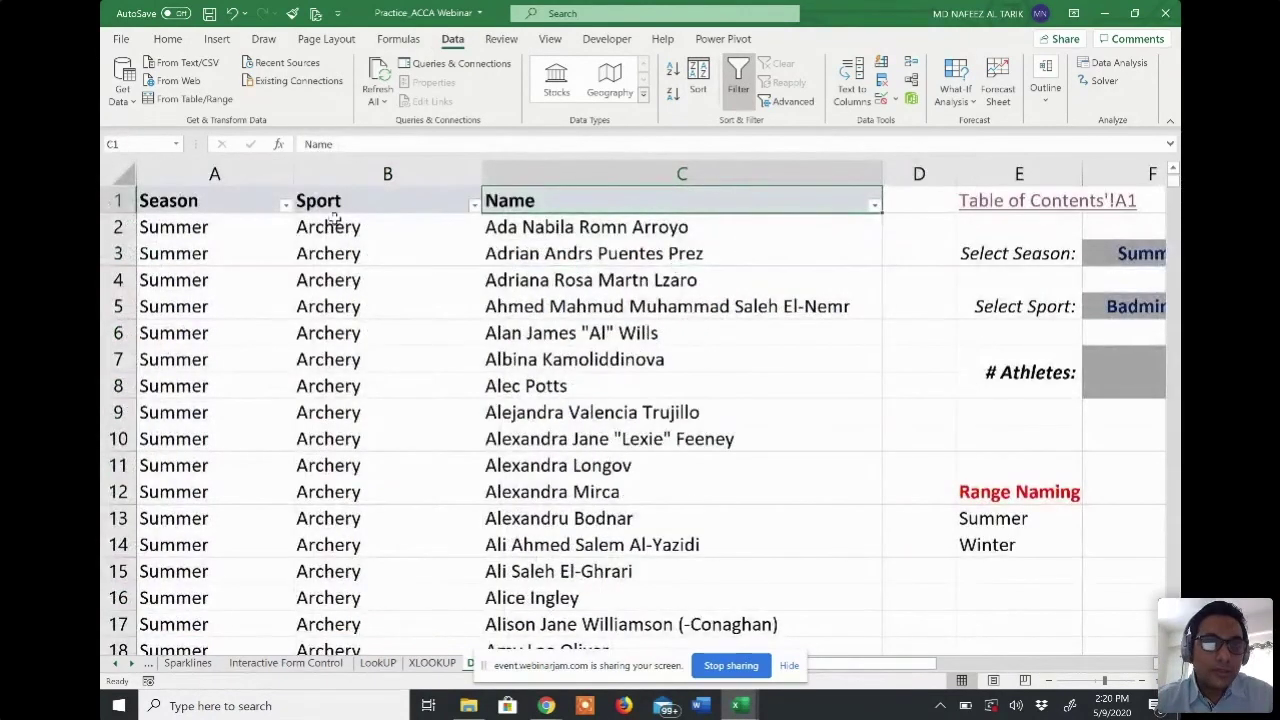
View the unique values in the Season and Sport filter lists without changing the filtering
click(286, 206)
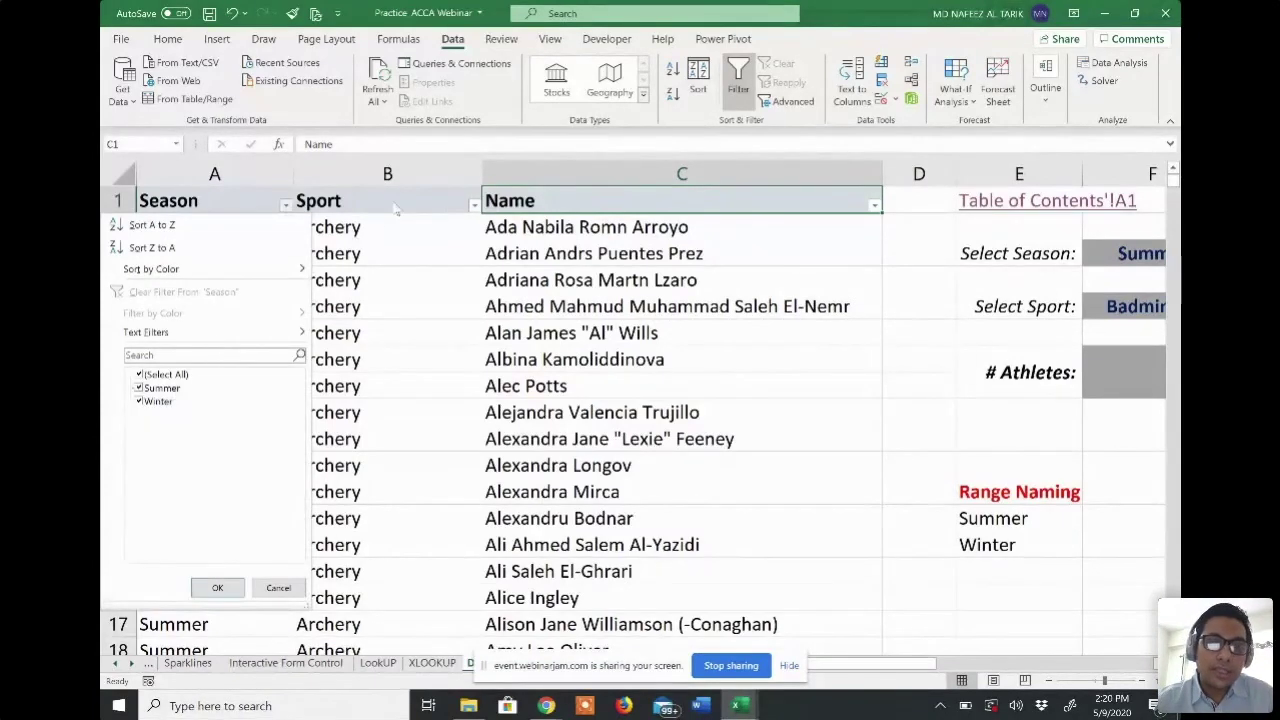
click(217, 587)
click(474, 206)
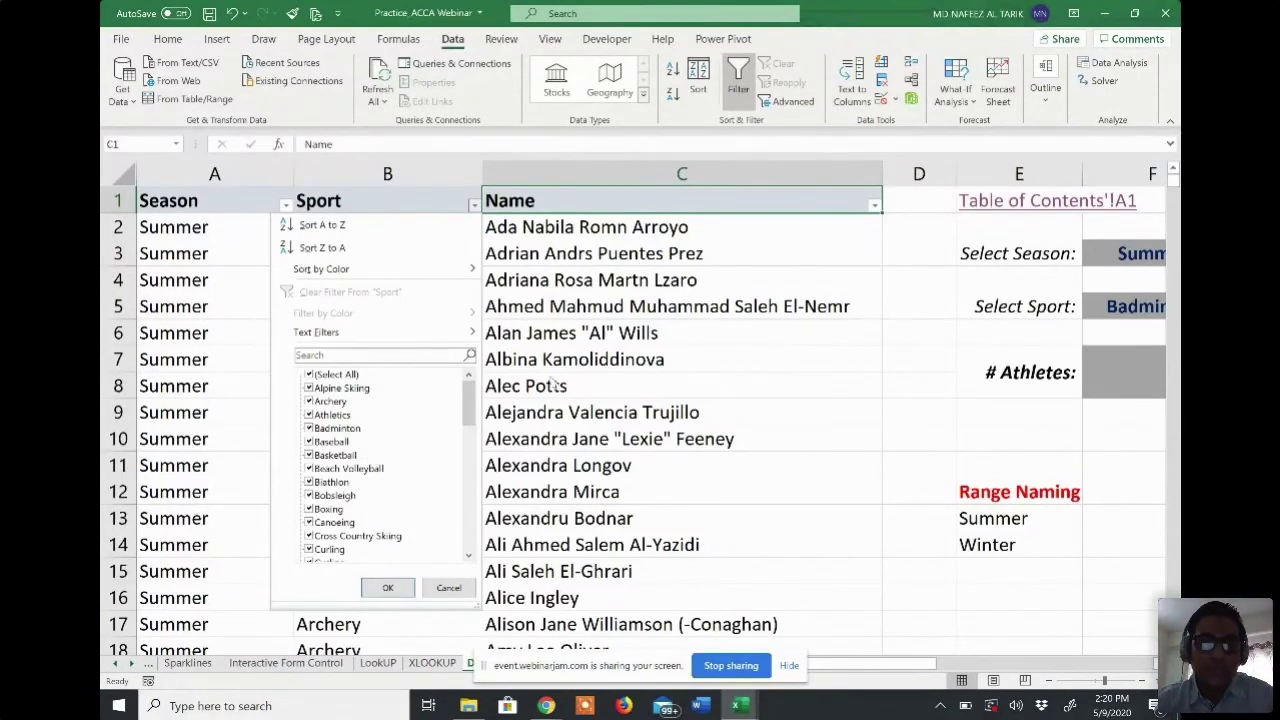
click(642, 250)
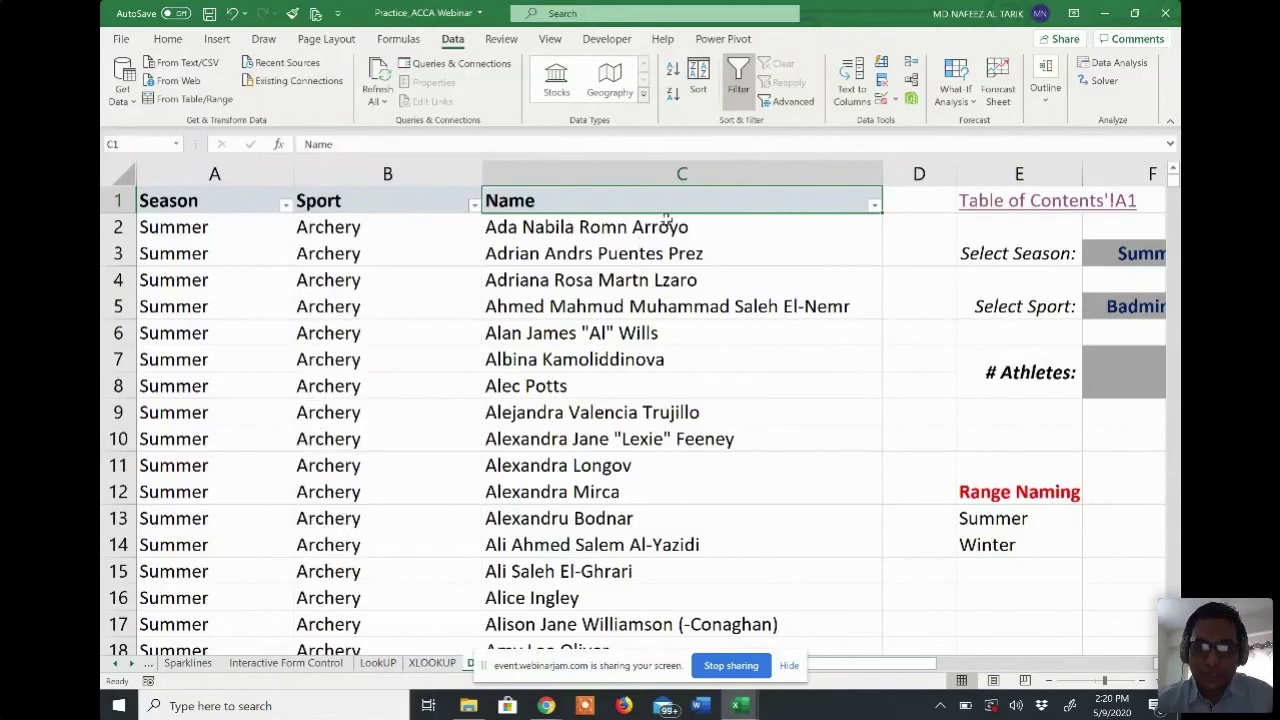
Examine the Select Season and Select Sport input cells alongside the athlete data table
scroll(712, 229, right, 5)
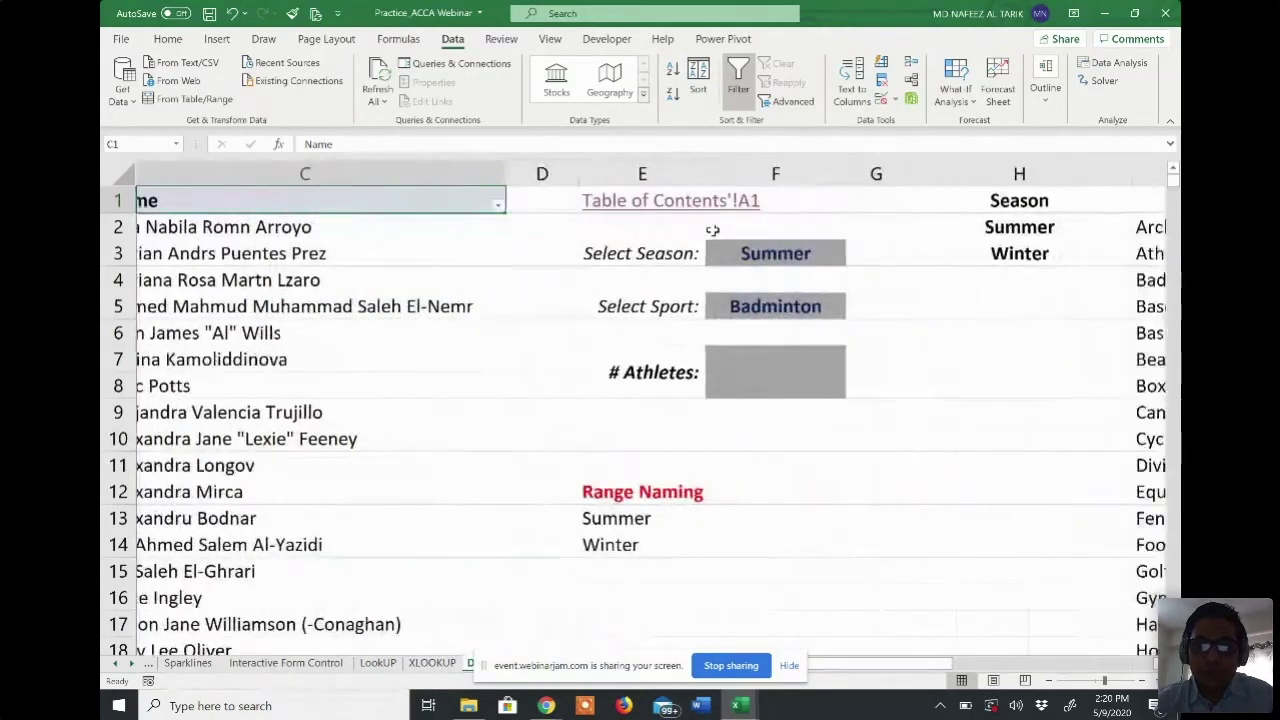
scroll(712, 229, left, 2)
click(660, 253)
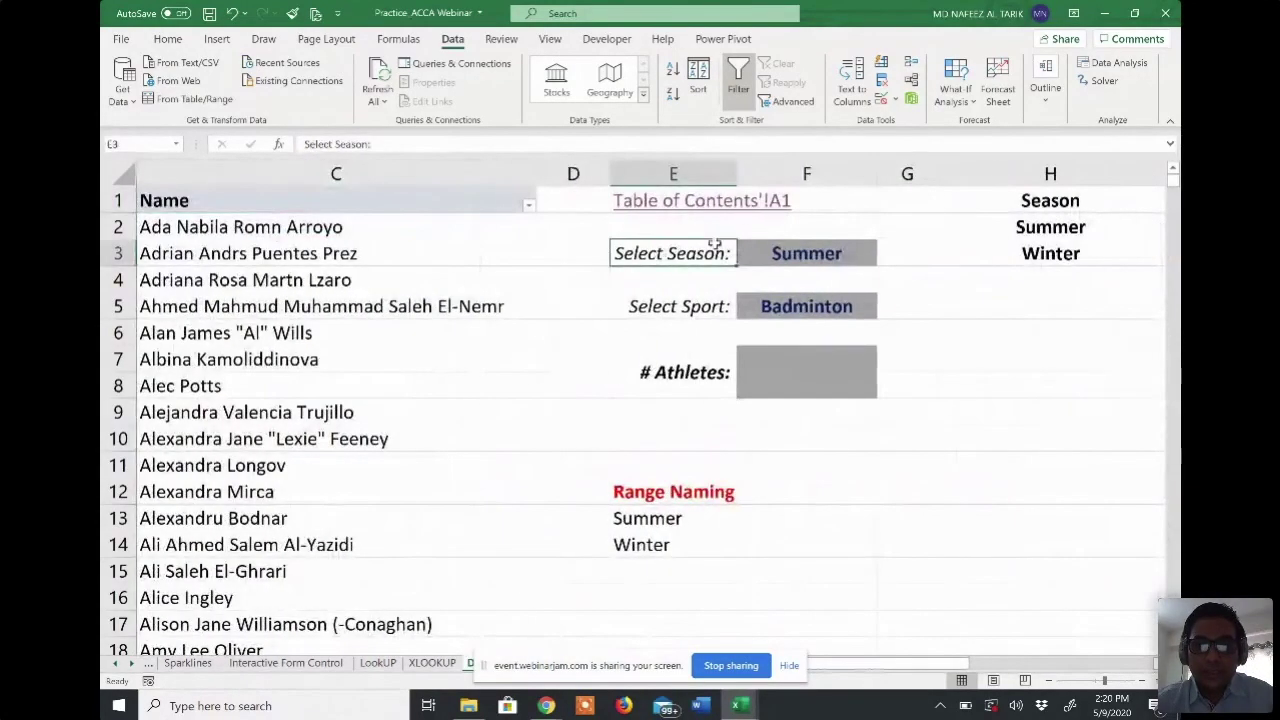
click(775, 253)
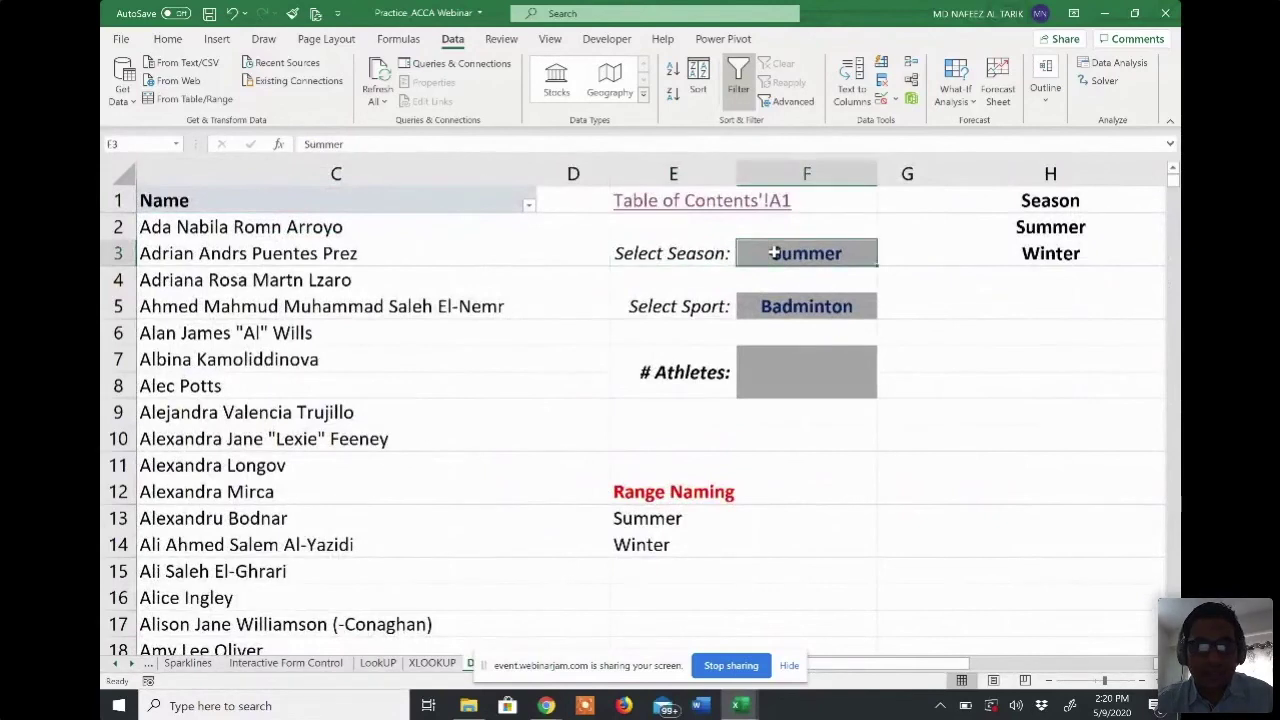
click(792, 308)
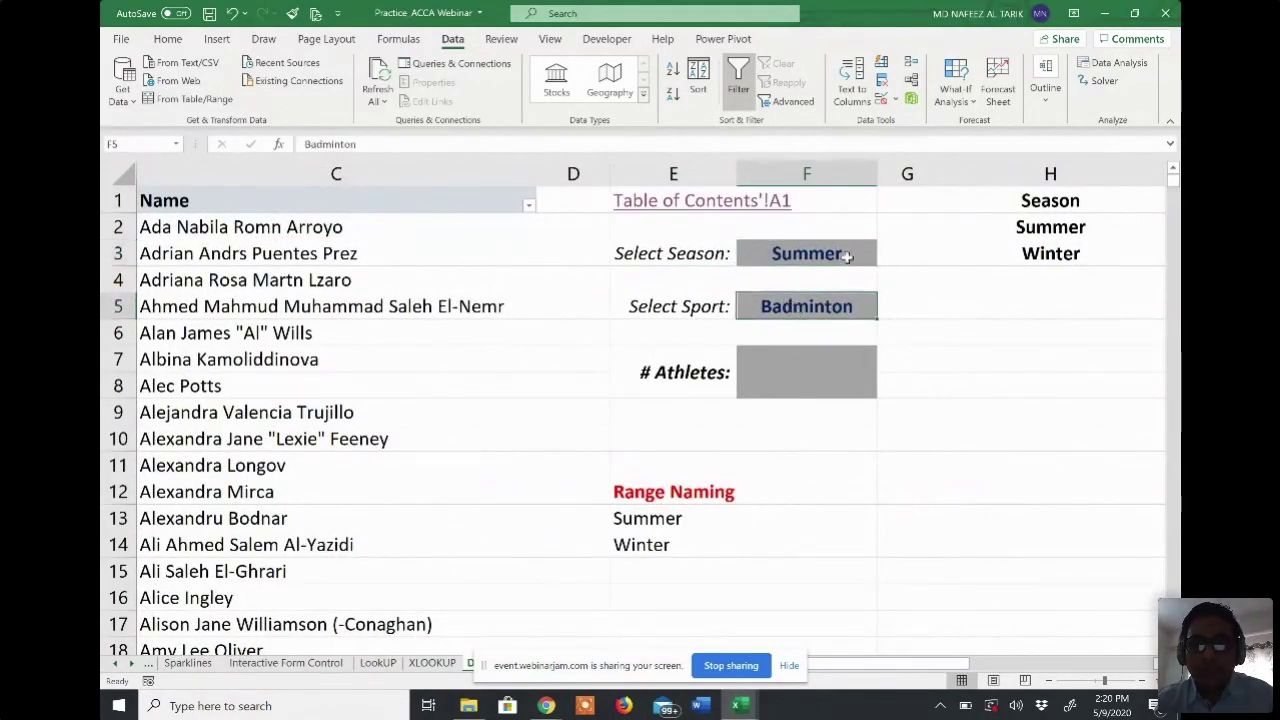
scroll(431, 323, left, 3)
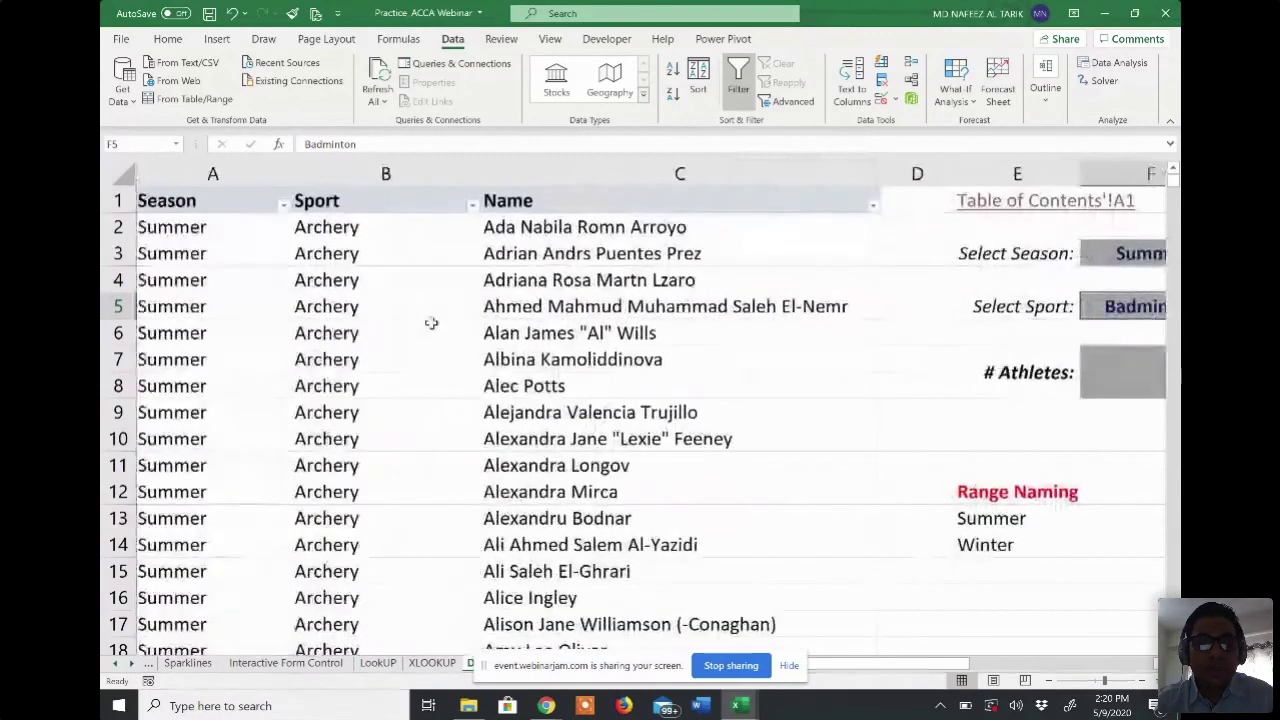
scroll(431, 323, right, 3)
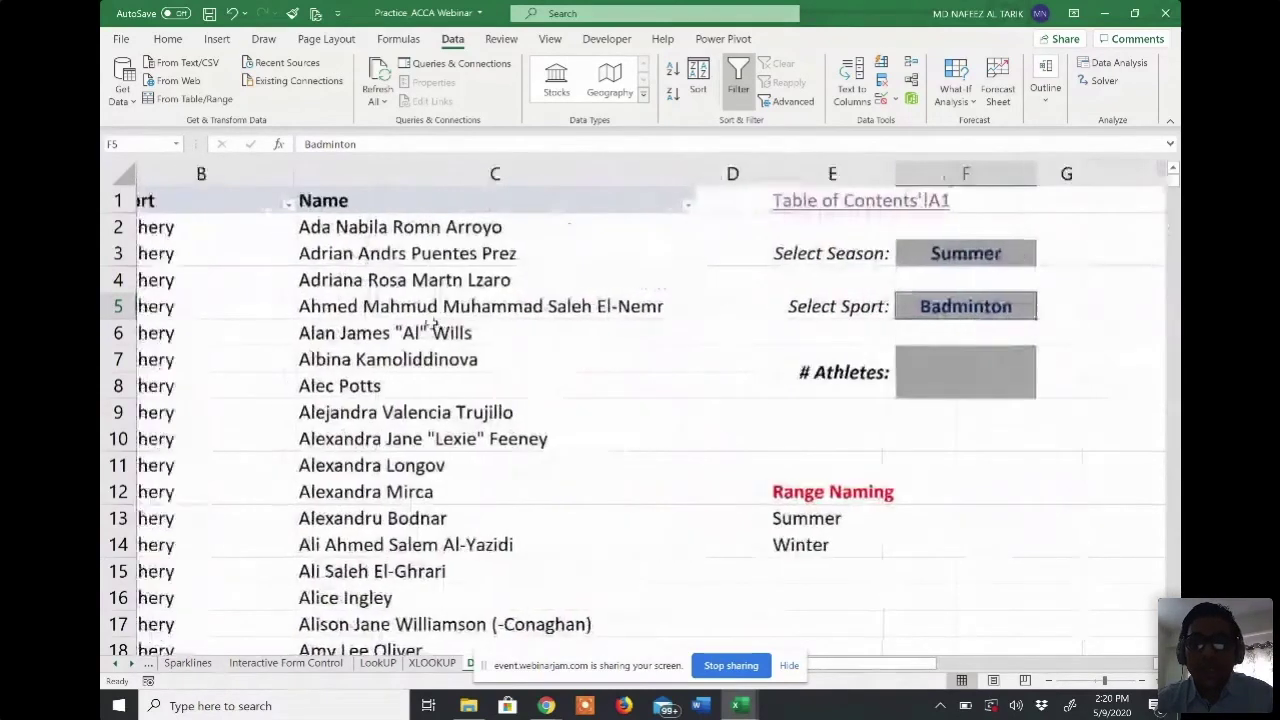
click(1013, 253)
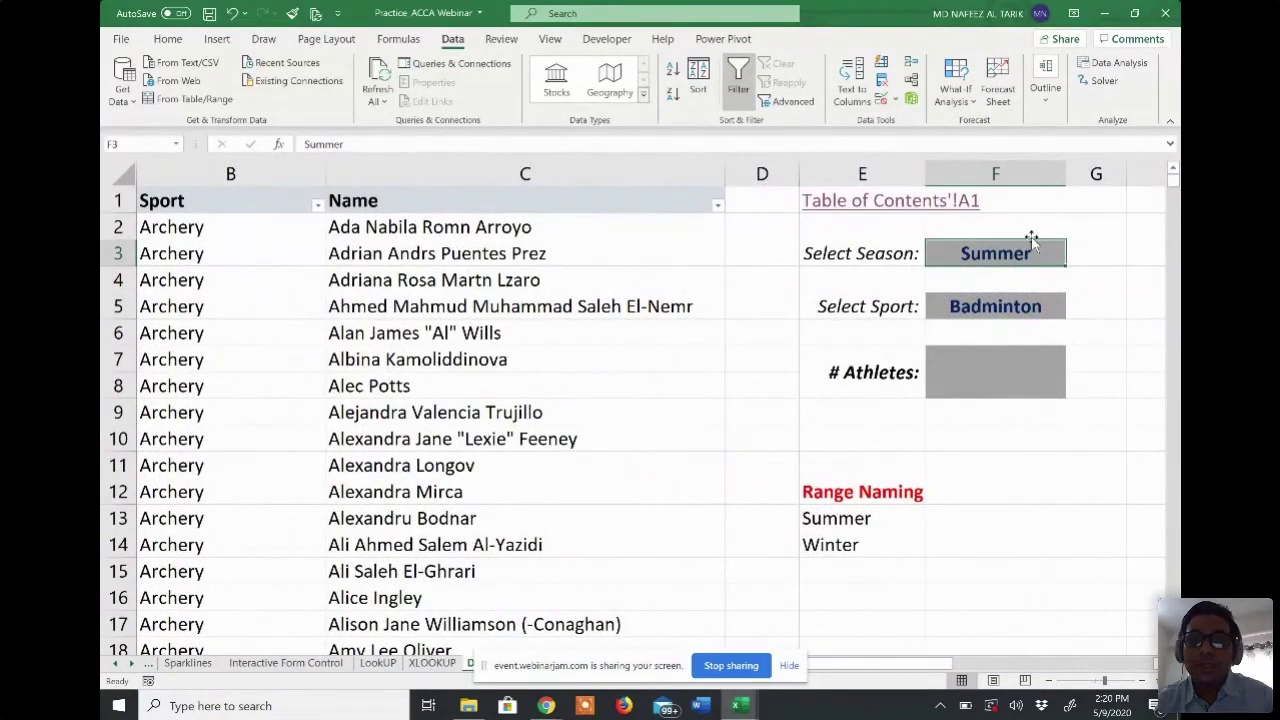
click(1013, 305)
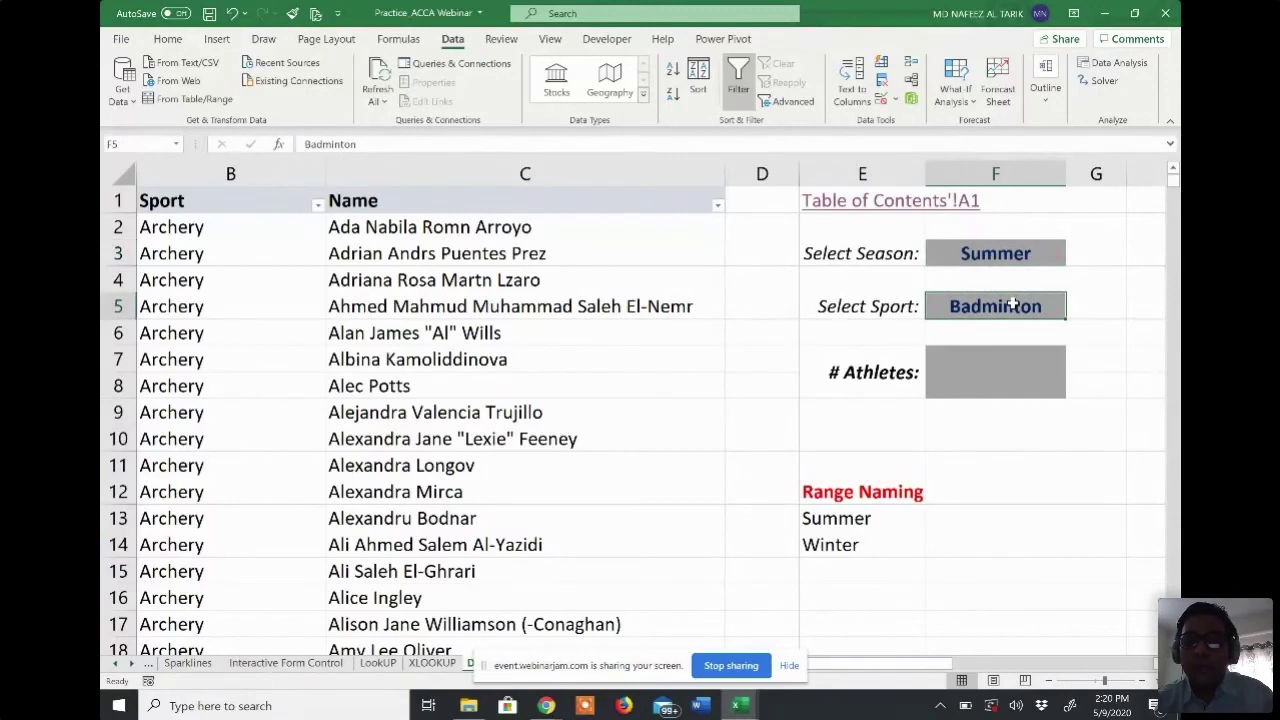
Switch from the Practice_ACCA Webinar workbook to another open window
key(alt+Tab)
key(alt+Tab)
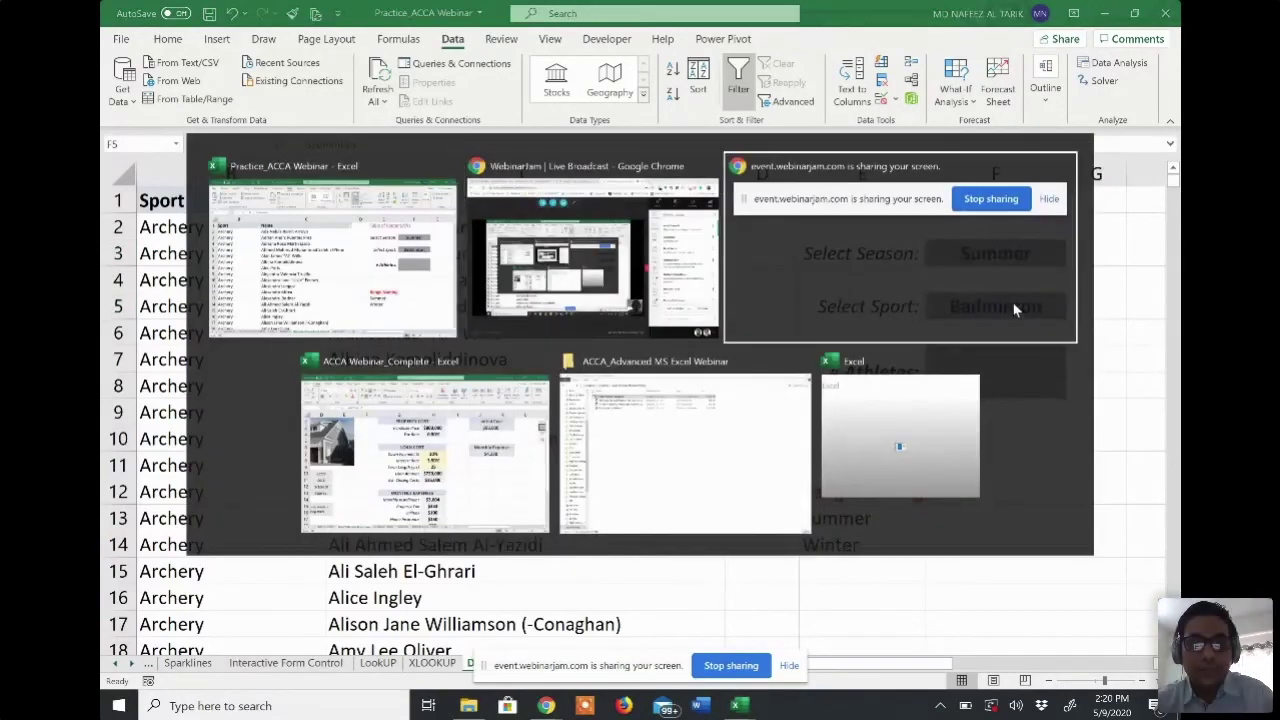